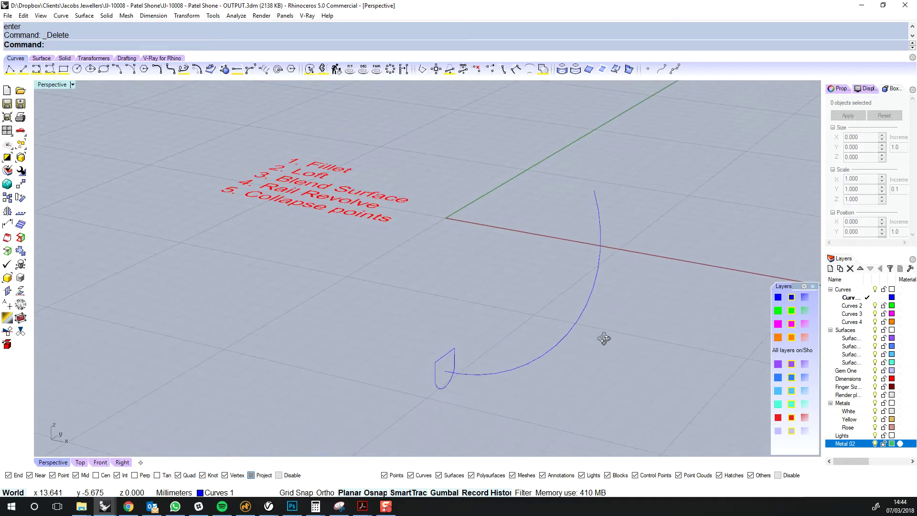
- Sweep the D-shaped profile along the arc curve with a one-rail Sweep1
{"action": "left_click", "coordinate": [511, 369]}
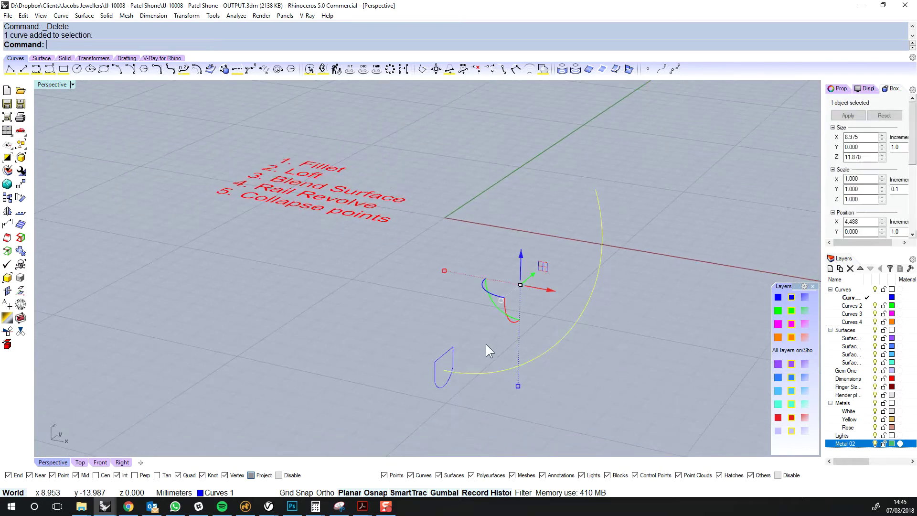
{"action": "type", "text": "sweep1"}
{"action": "key", "text": "Return"}
{"action": "key", "text": "Return"}
{"action": "key", "text": "Return"}
- Cap the open ends of the swept bar to make it a closed solid
{"action": "right_click_drag", "start_coordinate": [562, 216], "coordinate": [584, 226]}
{"action": "scroll", "coordinate": [639, 153], "scroll_direction": "up", "scroll_amount": 5}
{"action": "right_click_drag", "start_coordinate": [652, 210], "coordinate": [647, 260], "text": "shift"}
{"action": "mouse_move", "coordinate": [603, 297]}
{"action": "right_mouse_down"}
{"action": "mouse_move", "coordinate": [605, 265]}
{"action": "mouse_move", "coordinate": [620, 288]}
{"action": "right_mouse_up"}
{"action": "key", "text": "Return"}
{"action": "type", "text": "cap"}
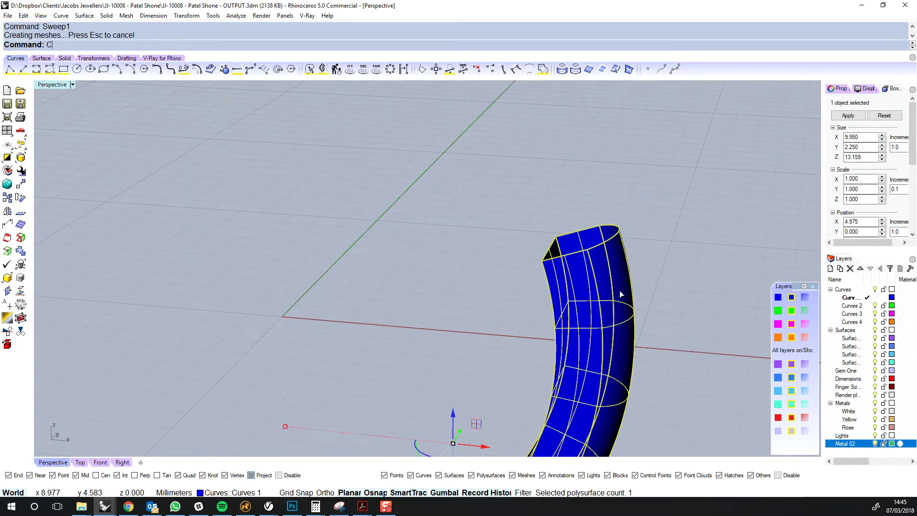
{"action": "key", "text": "Return"}
{"action": "left_click", "coordinate": [699, 213]}
{"action": "right_click_drag", "start_coordinate": [698, 213], "coordinate": [502, 258]}
{"action": "scroll", "coordinate": [591, 225], "scroll_direction": "up", "scroll_amount": 4}
{"action": "scroll", "coordinate": [512, 266], "scroll_direction": "up", "scroll_amount": 2}
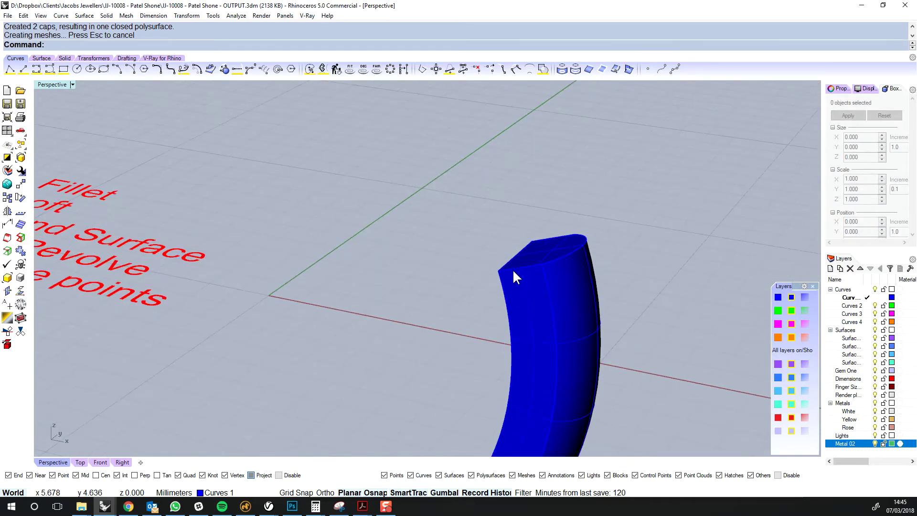
- Move the capped bar to the Surfaces 2 layer
{"action": "scroll", "coordinate": [576, 214], "scroll_direction": "down", "scroll_amount": 3}
{"action": "right_click_drag", "start_coordinate": [575, 214], "coordinate": [572, 299]}
{"action": "left_click", "coordinate": [642, 319]}
{"action": "right_click_drag", "start_coordinate": [641, 319], "coordinate": [643, 332]}
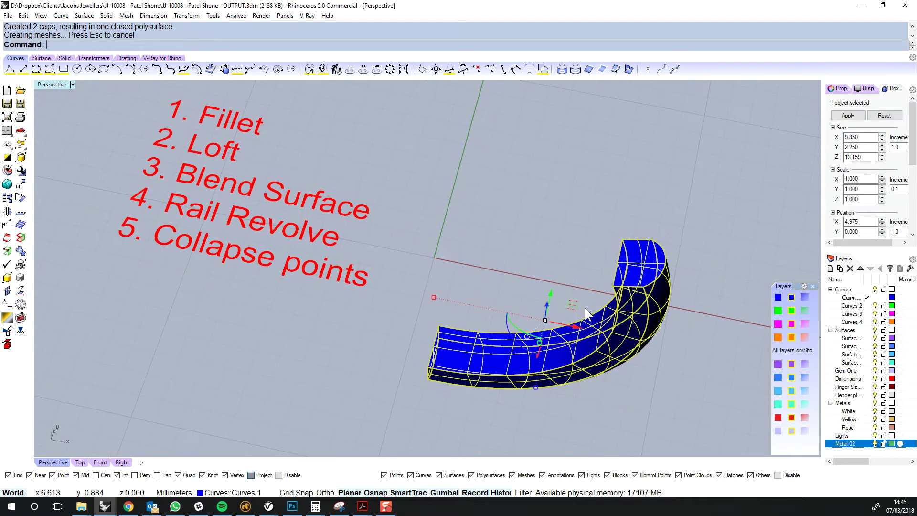
{"action": "key", "text": "F6"}
{"action": "scroll", "coordinate": [568, 260], "scroll_direction": "down", "scroll_amount": 4}
{"action": "right_click_drag", "start_coordinate": [568, 259], "coordinate": [551, 251], "text": "shift"}
{"action": "left_click", "coordinate": [577, 286]}
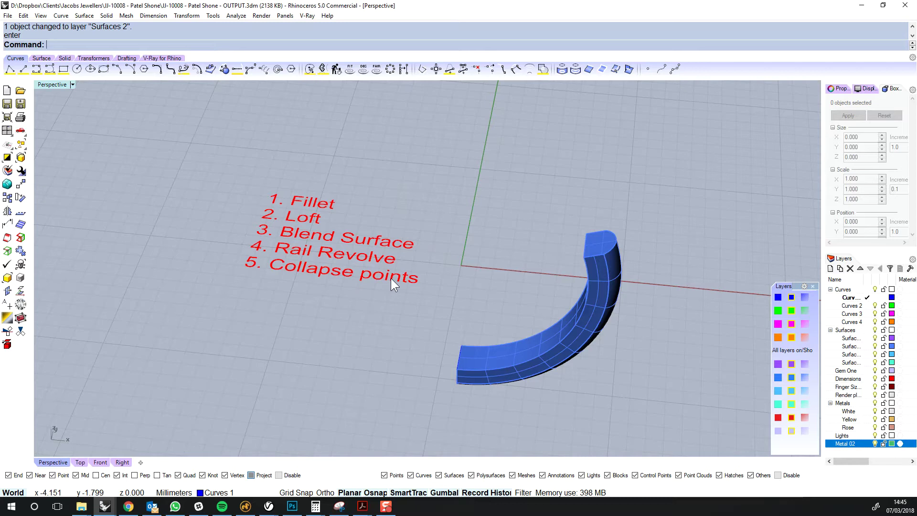
{"action": "right_click_drag", "start_coordinate": [394, 297], "coordinate": [398, 297]}
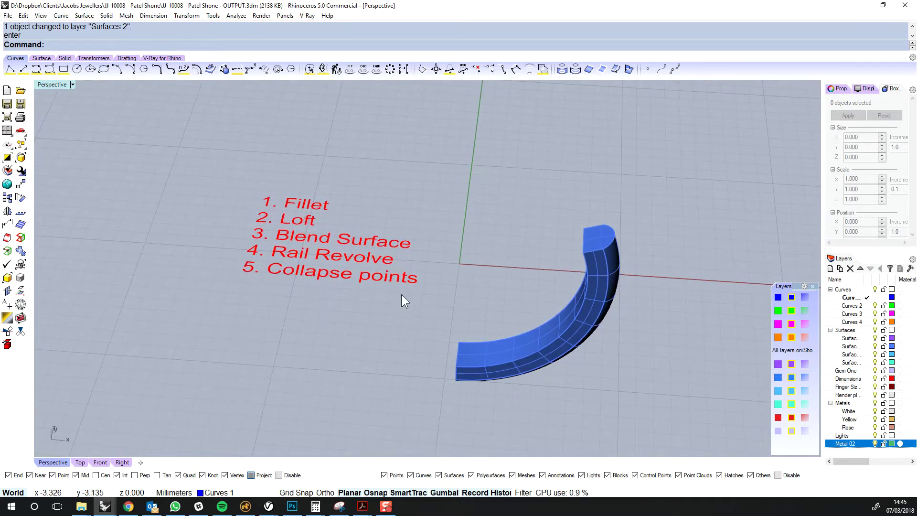
{"action": "right_click_drag", "start_coordinate": [397, 298], "coordinate": [413, 301]}
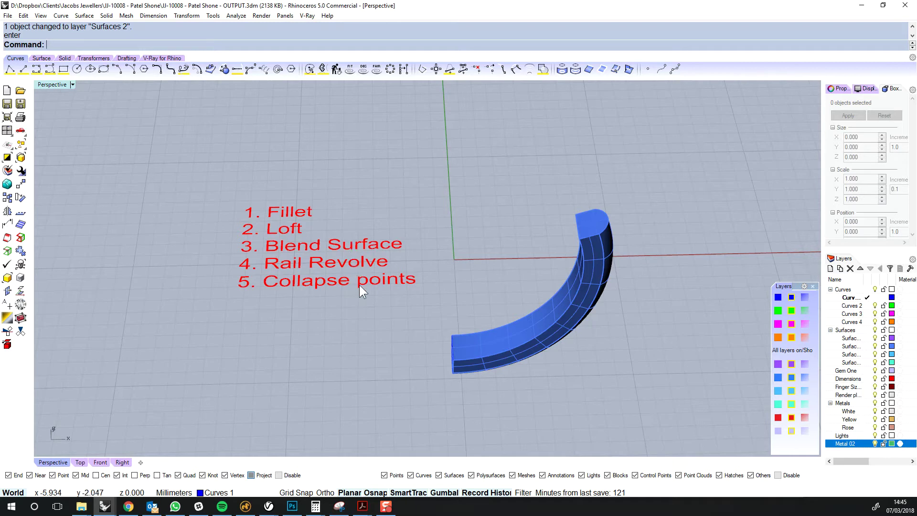
{"action": "right_click_drag", "start_coordinate": [392, 351], "coordinate": [401, 302]}
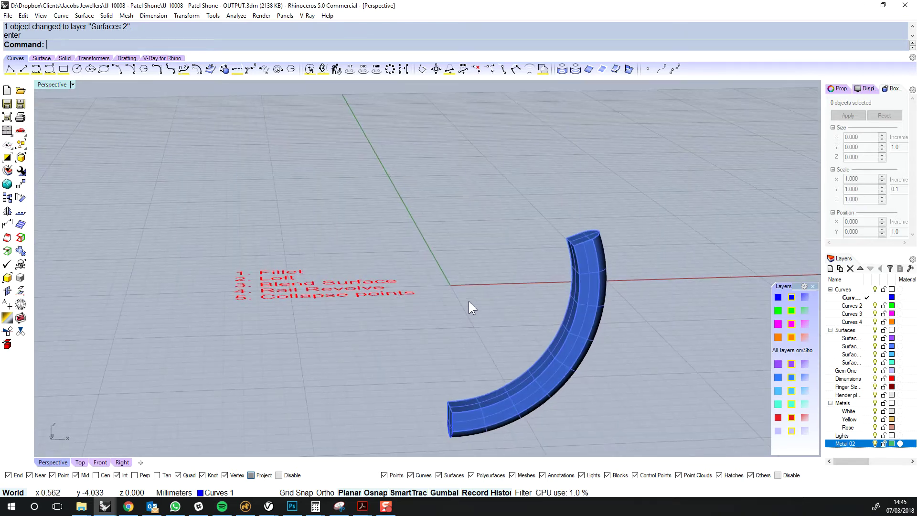
- Fillet the long edges running along the bar with FilletEdge at a 0.6 mm radius
{"action": "right_click_drag", "start_coordinate": [600, 303], "coordinate": [536, 235]}
{"action": "right_click_drag", "start_coordinate": [504, 187], "coordinate": [545, 203]}
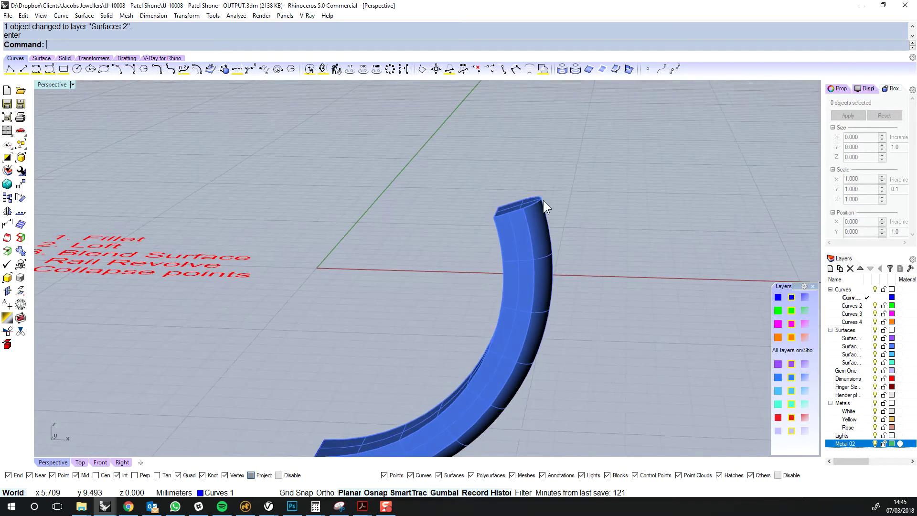
{"action": "key", "text": "Return"}
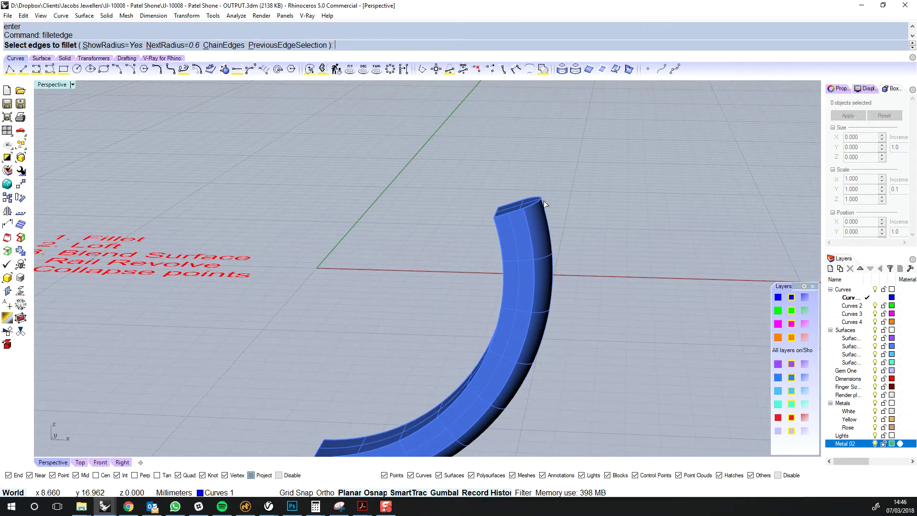
{"action": "right_click_drag", "start_coordinate": [544, 199], "coordinate": [537, 266]}
{"action": "left_click_drag", "start_coordinate": [537, 268], "coordinate": [377, 317]}
{"action": "key", "text": "Return"}
{"action": "key", "text": "Return"}
{"action": "right_click_drag", "start_coordinate": [411, 305], "coordinate": [577, 274]}
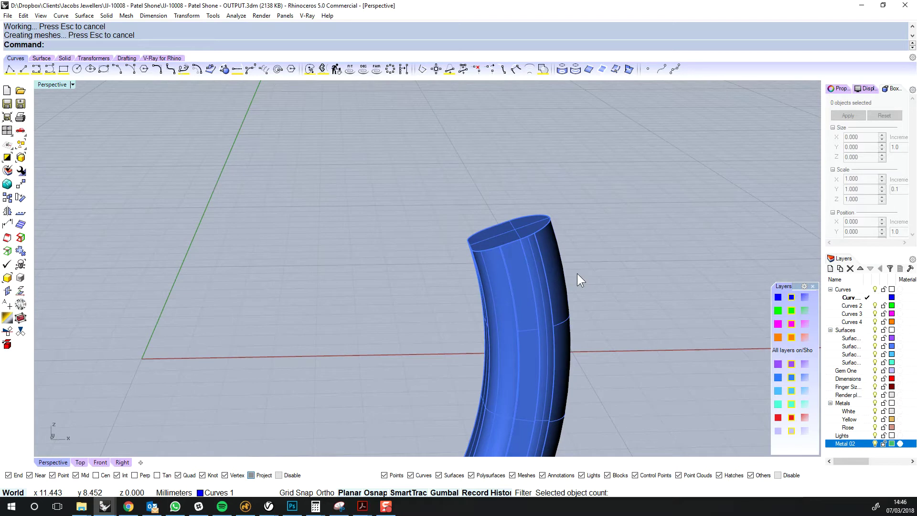
- Try to fillet the edges around the bar's upper end face at a 0.6 mm radius, and undo the fillets
{"action": "key", "text": "Return"}
{"action": "right_click_drag", "start_coordinate": [578, 273], "coordinate": [573, 262]}
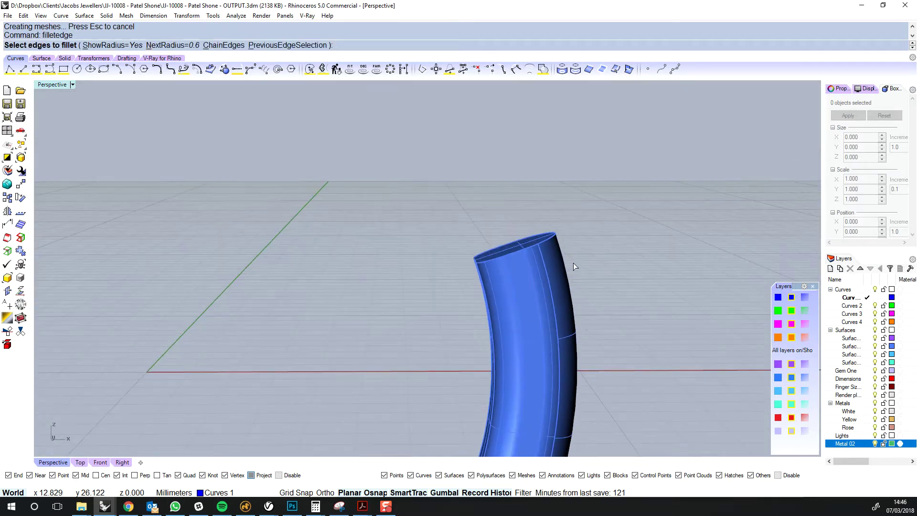
{"action": "left_click_drag", "start_coordinate": [374, 187], "coordinate": [610, 275]}
{"action": "right_click_drag", "start_coordinate": [609, 277], "coordinate": [555, 254]}
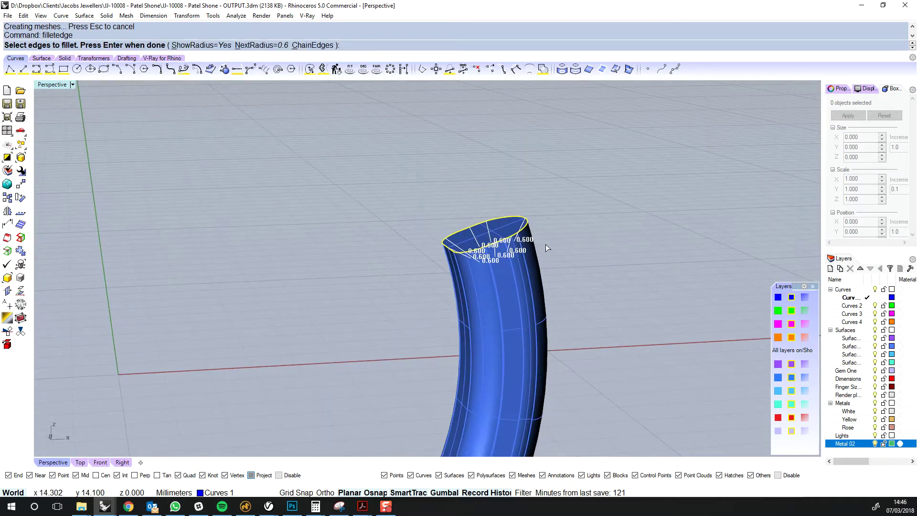
{"action": "scroll", "coordinate": [535, 244], "scroll_direction": "up", "scroll_amount": 3}
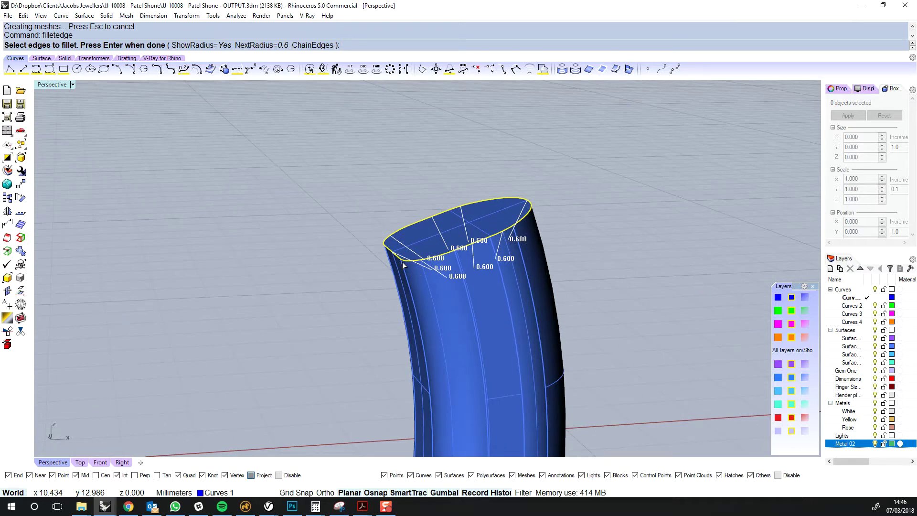
{"action": "right_click_drag", "start_coordinate": [441, 281], "coordinate": [489, 285]}
{"action": "scroll", "coordinate": [483, 277], "scroll_direction": "down", "scroll_amount": 3}
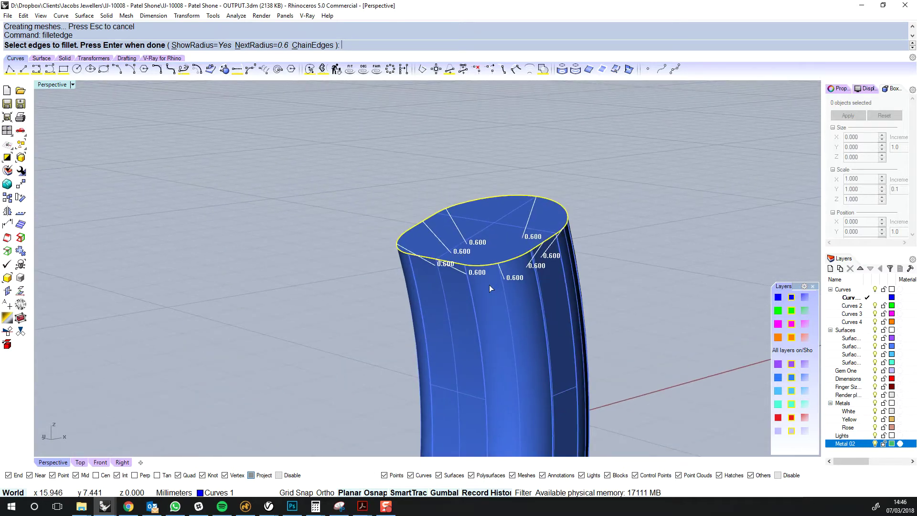
{"action": "scroll", "coordinate": [490, 284], "scroll_direction": "up", "scroll_amount": 3}
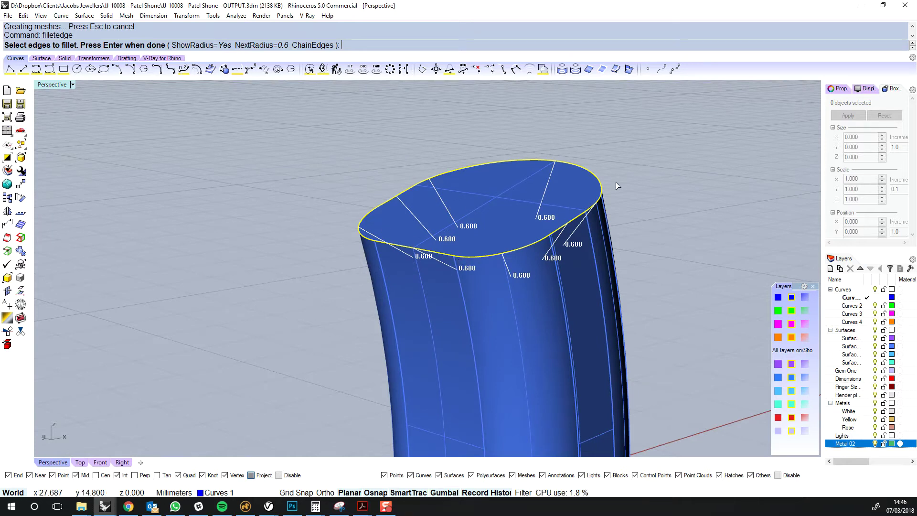
{"action": "key", "text": "Return"}
{"action": "key", "text": "Return"}
{"action": "right_click_drag", "start_coordinate": [584, 252], "coordinate": [525, 251]}
{"action": "key", "text": "ctrl+z"}
- Try to fillet the long edges and the upper end edges together at 0.6 mm, and undo the attempt
{"action": "right_click", "coordinate": [522, 248]}
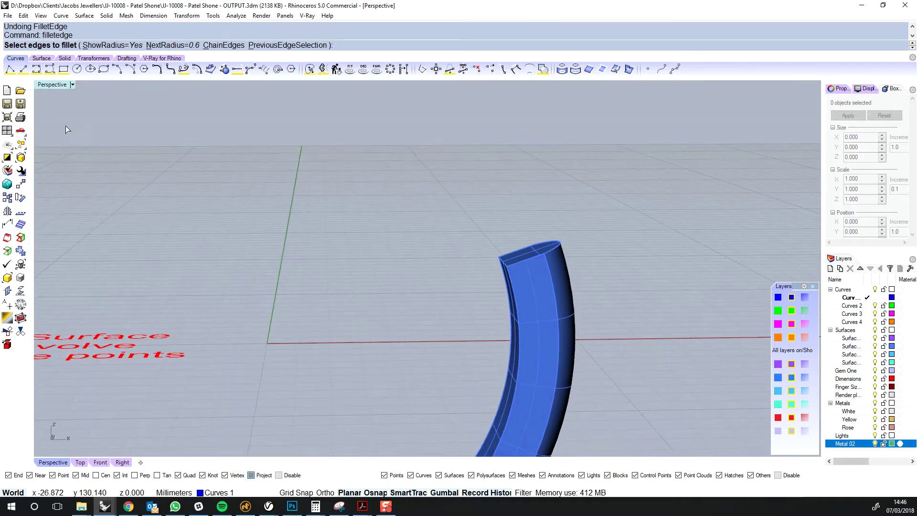
{"action": "right_click_drag", "start_coordinate": [561, 360], "coordinate": [525, 302]}
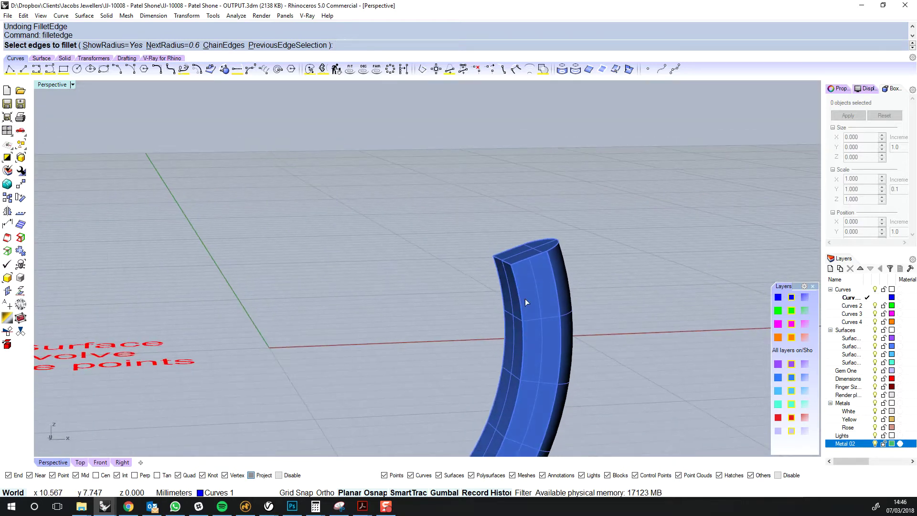
{"action": "left_click_drag", "start_coordinate": [584, 219], "coordinate": [435, 305]}
{"action": "scroll", "coordinate": [548, 247], "scroll_direction": "up", "scroll_amount": 5}
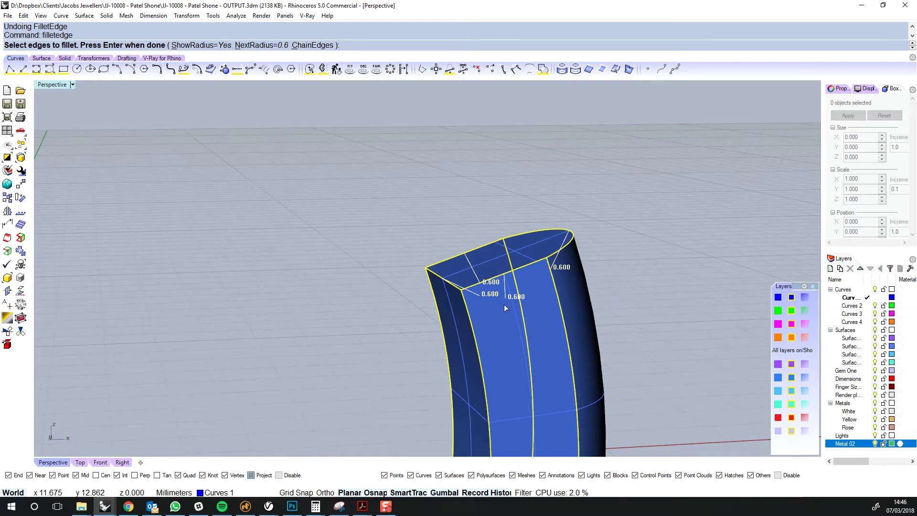
{"action": "right_click_drag", "start_coordinate": [504, 306], "coordinate": [570, 282]}
{"action": "key", "text": "Return"}
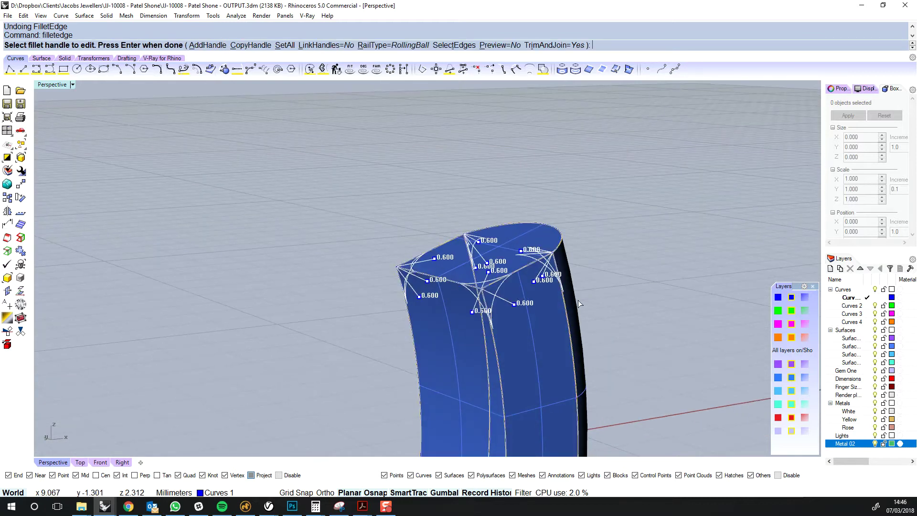
{"action": "key", "text": "Return"}
{"action": "right_click_drag", "start_coordinate": [578, 300], "coordinate": [641, 295]}
{"action": "key", "text": "ctrl+z"}
- Fillet only the bar's long edges again at a 0.6 mm radius
{"action": "right_click", "coordinate": [641, 295]}
{"action": "left_click_drag", "start_coordinate": [641, 295], "coordinate": [345, 301]}
{"action": "right_click_drag", "start_coordinate": [345, 301], "coordinate": [498, 286]}
{"action": "right_click", "coordinate": [413, 334]}
{"action": "right_click", "coordinate": [412, 334]}
- Try a separate 0.6 mm fillet around the upper end face of the edge-filleted bar, and undo it
{"action": "right_click", "coordinate": [296, 167]}
{"action": "left_click_drag", "start_coordinate": [296, 170], "coordinate": [626, 320]}
{"action": "right_click", "coordinate": [622, 319]}
{"action": "right_click", "coordinate": [619, 318]}
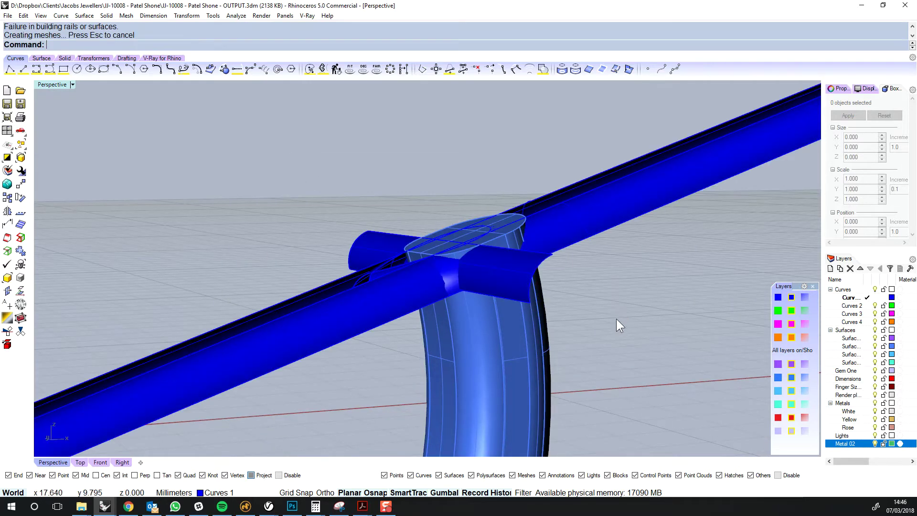
{"action": "key", "text": "ctrl+z"}
{"action": "right_click_drag", "start_coordinate": [600, 305], "coordinate": [617, 312]}
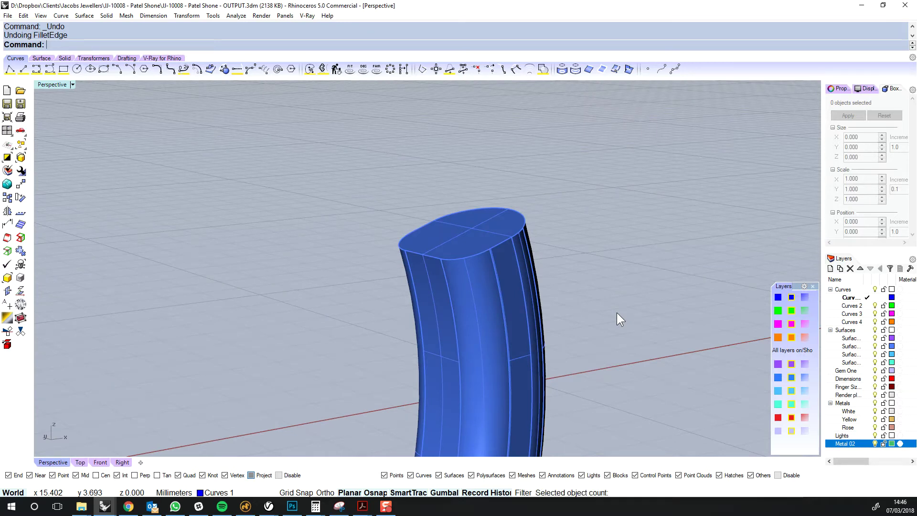
- Try to fillet the upper end edges at a 0.5 mm radius, and undo back to the bar with sharp edges
{"action": "right_click", "coordinate": [617, 313]}
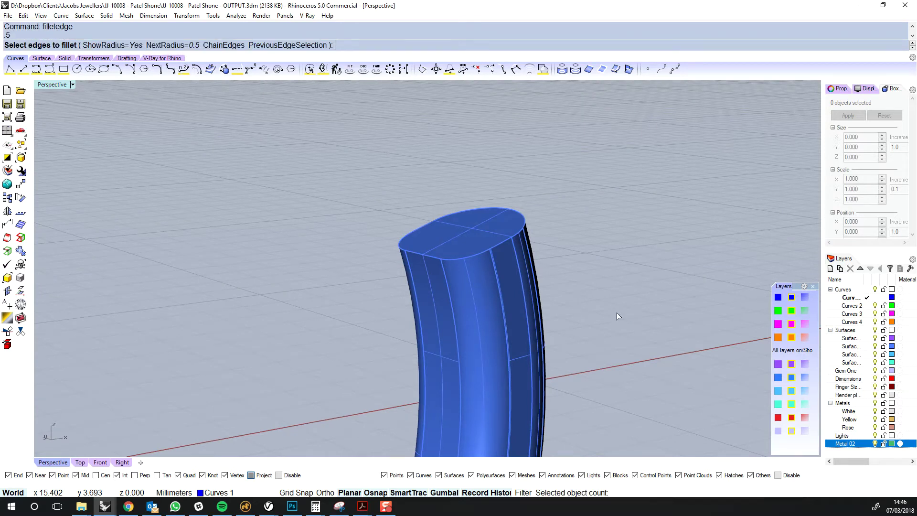
{"action": "left_click_drag", "start_coordinate": [363, 152], "coordinate": [685, 354]}
{"action": "right_click", "coordinate": [684, 354]}
{"action": "right_click", "coordinate": [683, 353]}
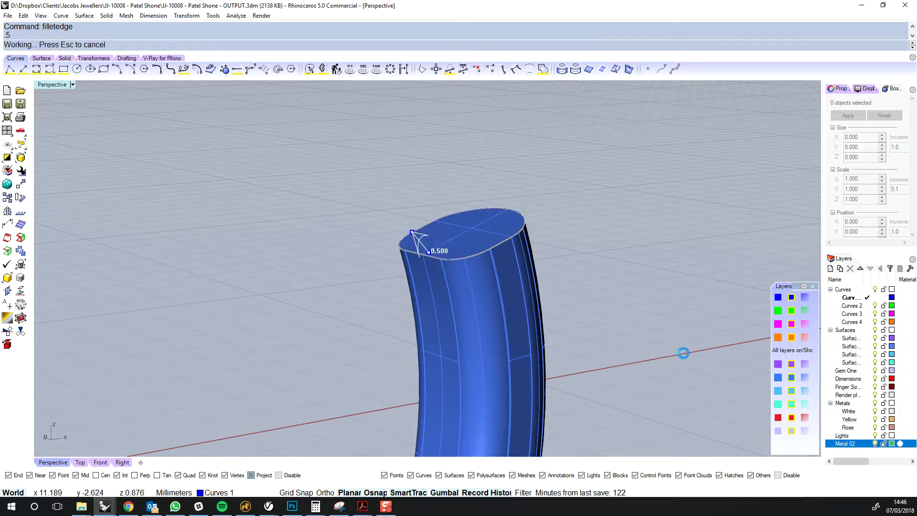
{"action": "right_click_drag", "start_coordinate": [598, 298], "coordinate": [564, 293]}
{"action": "key", "text": "ctrl+z"}
{"action": "key", "text": "ctrl+z"}
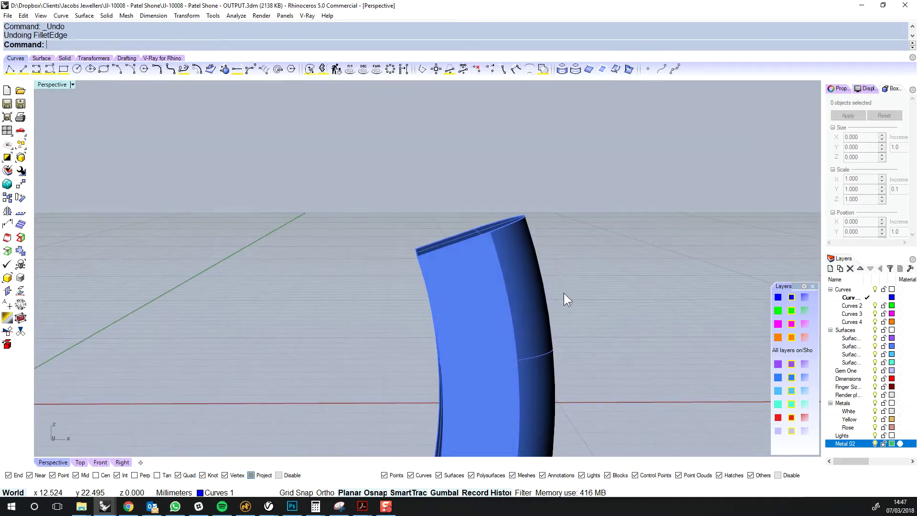
- Fillet the long edges and the upper end edges of the bar together in one FilletEdge operation
{"action": "right_click", "coordinate": [564, 293]}
{"action": "key", "text": "Return"}
{"action": "left_click_drag", "start_coordinate": [554, 176], "coordinate": [391, 299]}
{"action": "right_click", "coordinate": [392, 299]}
{"action": "right_click", "coordinate": [393, 299]}
- Copy the filleted bar about 17.9 mm along the Y axis and delete the original
{"action": "mouse_move", "coordinate": [536, 267]}
{"action": "right_mouse_down"}
{"action": "mouse_move", "coordinate": [586, 276]}
{"action": "mouse_move", "coordinate": [591, 291]}
{"action": "mouse_move", "coordinate": [511, 294]}
{"action": "mouse_move", "coordinate": [544, 239]}
{"action": "mouse_move", "coordinate": [528, 328]}
{"action": "mouse_move", "coordinate": [533, 382]}
{"action": "mouse_move", "coordinate": [528, 313]}
{"action": "mouse_move", "coordinate": [534, 326]}
{"action": "mouse_move", "coordinate": [524, 328]}
{"action": "mouse_move", "coordinate": [548, 335]}
{"action": "mouse_move", "coordinate": [489, 364]}
{"action": "right_mouse_up"}
{"action": "scroll", "coordinate": [521, 319], "scroll_direction": "up", "scroll_amount": 3}
{"action": "left_click", "coordinate": [548, 334]}
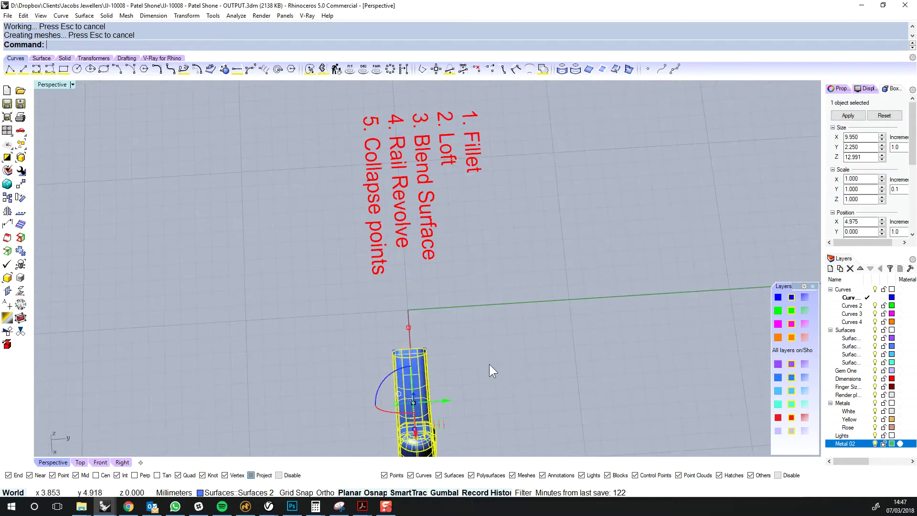
{"action": "mouse_move", "coordinate": [484, 399]}
{"action": "right_mouse_down"}
{"action": "mouse_move", "coordinate": [493, 358]}
{"action": "mouse_move", "coordinate": [474, 249]}
{"action": "mouse_move", "coordinate": [456, 343]}
{"action": "right_mouse_up"}
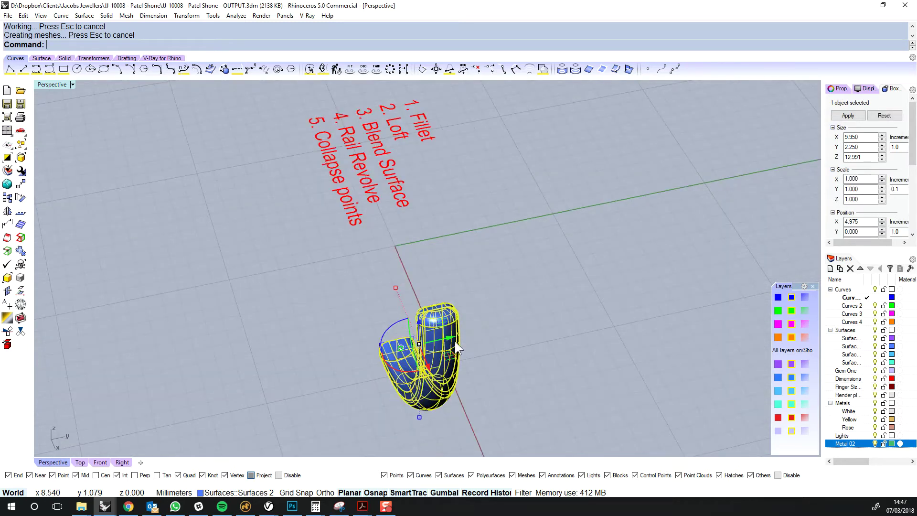
{"action": "left_click_drag", "start_coordinate": [451, 338], "coordinate": [726, 277], "text": "alt"}
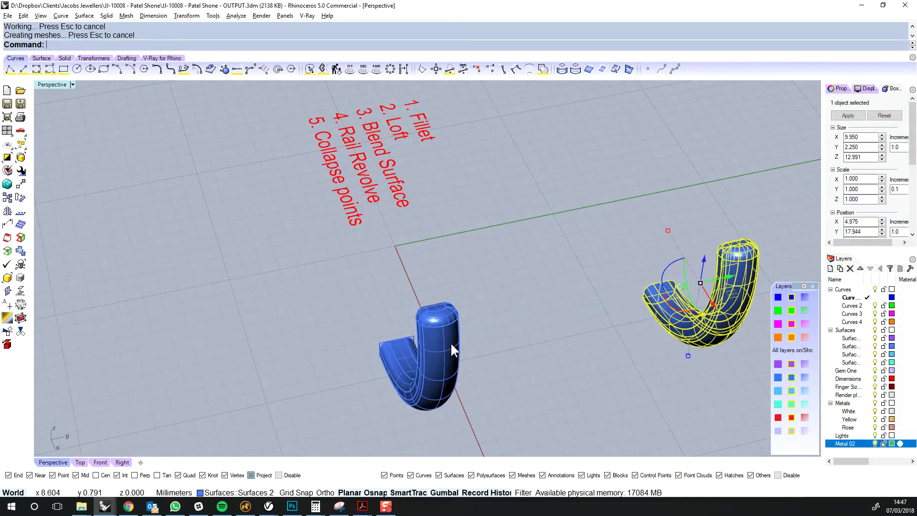
{"action": "left_click", "coordinate": [451, 343]}
{"action": "key", "text": "Delete"}
- Sweep the D-shaped profile along the arc rail again to make a fresh bar
{"action": "mouse_move", "coordinate": [472, 350]}
{"action": "right_mouse_down"}
{"action": "mouse_move", "coordinate": [535, 364]}
{"action": "mouse_move", "coordinate": [486, 370]}
{"action": "mouse_move", "coordinate": [426, 356]}
{"action": "mouse_move", "coordinate": [459, 309]}
{"action": "right_mouse_up"}
{"action": "left_click", "coordinate": [454, 323]}
{"action": "right_click", "coordinate": [452, 311]}
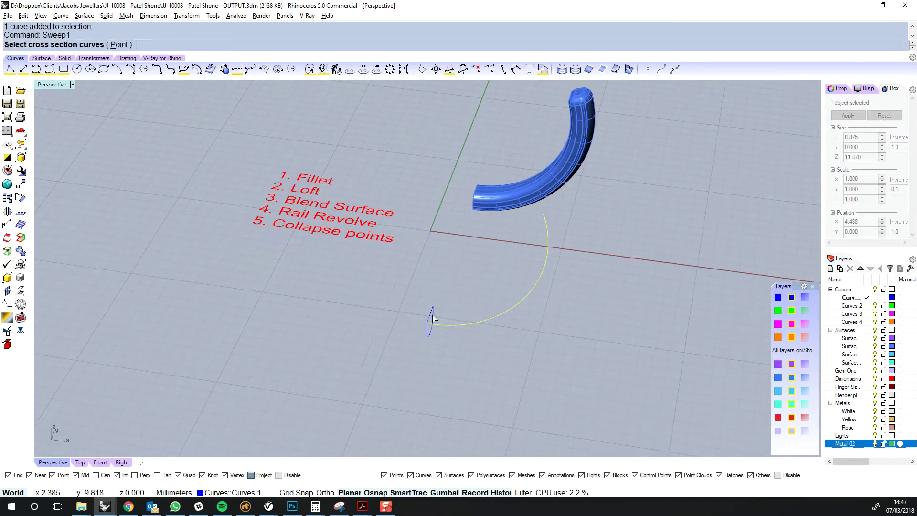
{"action": "left_click", "coordinate": [432, 315]}
{"action": "right_click", "coordinate": [433, 315]}
{"action": "right_click", "coordinate": [432, 318]}
{"action": "key", "text": "Return"}
- Move the new sweep to the Surfaces 2 layer and hide the copied filleted bar
{"action": "left_click", "coordinate": [499, 303]}
{"action": "right_click_drag", "start_coordinate": [500, 303], "coordinate": [482, 312]}
{"action": "left_click", "coordinate": [792, 378]}
{"action": "right_click_drag", "start_coordinate": [558, 269], "coordinate": [567, 325], "text": "shift"}
{"action": "mouse_move", "coordinate": [567, 326]}
{"action": "right_mouse_down"}
{"action": "mouse_move", "coordinate": [577, 349]}
{"action": "mouse_move", "coordinate": [579, 311]}
{"action": "right_mouse_up"}
{"action": "left_click", "coordinate": [577, 348]}
{"action": "left_click", "coordinate": [601, 230]}
{"action": "key", "text": "ctrl+h"}
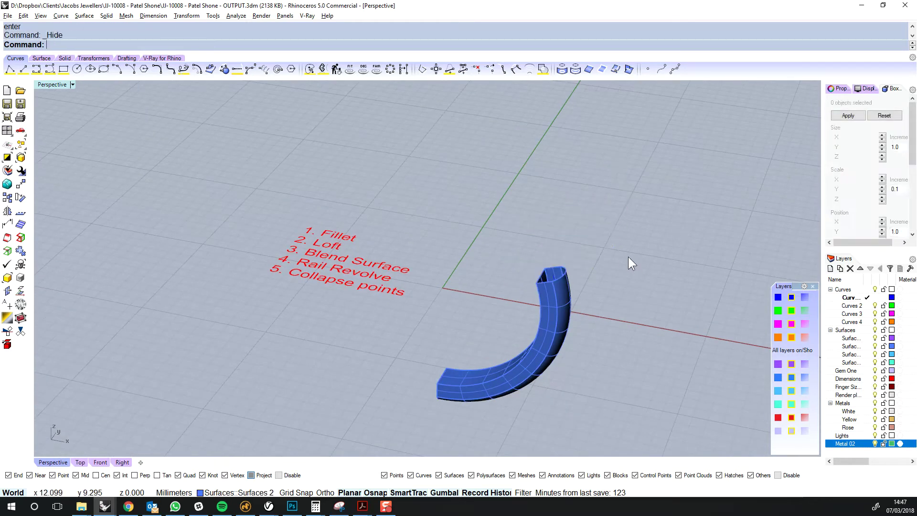
- Cap the open ends of the new swept bar
{"action": "right_click_drag", "start_coordinate": [520, 306], "coordinate": [554, 300]}
{"action": "scroll", "coordinate": [552, 277], "scroll_direction": "up", "scroll_amount": 6}
{"action": "left_click", "coordinate": [554, 274]}
{"action": "key", "text": "ctrl+shift+c"}
{"action": "left_click", "coordinate": [665, 246]}
- Fillet the long edges of the newly capped bar with FilletEdge
{"action": "right_click_drag", "start_coordinate": [669, 243], "coordinate": [696, 227]}
{"action": "left_click_drag", "start_coordinate": [696, 228], "coordinate": [516, 301]}
{"action": "right_click_drag", "start_coordinate": [516, 301], "coordinate": [530, 259]}
{"action": "left_click", "coordinate": [640, 268]}
{"action": "right_click_drag", "start_coordinate": [641, 268], "coordinate": [640, 275]}
{"action": "type", "text": "filletedge"}
{"action": "key", "text": "Return"}
{"action": "left_click_drag", "start_coordinate": [635, 280], "coordinate": [371, 332]}
{"action": "key", "text": "Return"}
{"action": "key", "text": "Return"}
- Delete the flat cap surface at the upper end of the bar
{"action": "right_click_drag", "start_coordinate": [604, 216], "coordinate": [633, 253]}
{"action": "scroll", "coordinate": [495, 158], "scroll_direction": "up", "scroll_amount": 3}
{"action": "right_click_drag", "start_coordinate": [497, 165], "coordinate": [529, 260]}
{"action": "left_click", "coordinate": [536, 230]}
{"action": "right_click_drag", "start_coordinate": [612, 208], "coordinate": [632, 227]}
{"action": "left_click", "coordinate": [633, 227]}
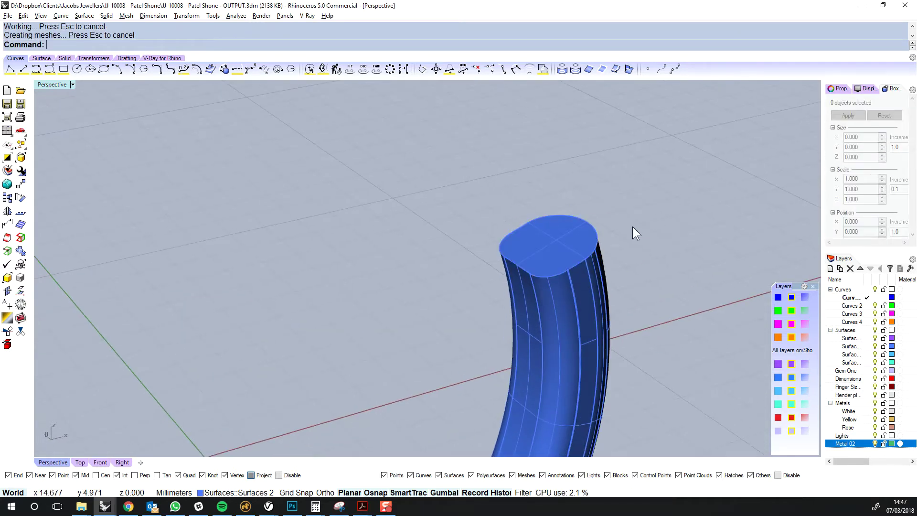
{"action": "left_click", "coordinate": [565, 244]}
{"action": "key", "text": "Delete"}
{"action": "right_click_drag", "start_coordinate": [592, 285], "coordinate": [580, 292]}
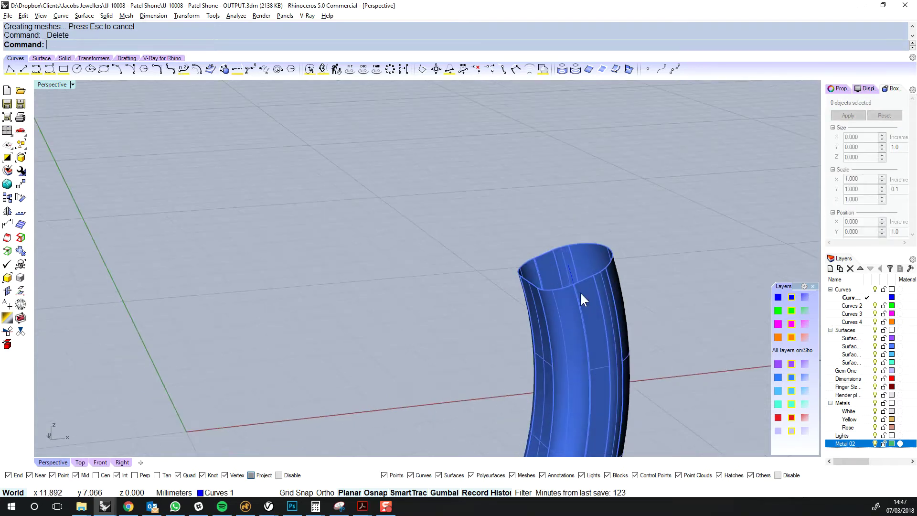
- Duplicate the border of the bar's open upper end as a curve
{"action": "left_click", "coordinate": [581, 293]}
{"action": "middle_click", "coordinate": [606, 317]}
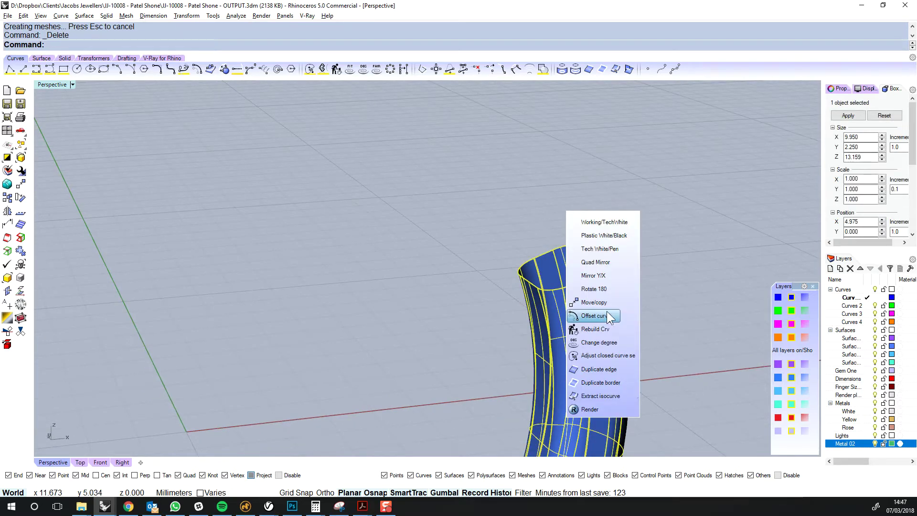
{"action": "left_click", "coordinate": [595, 383]}
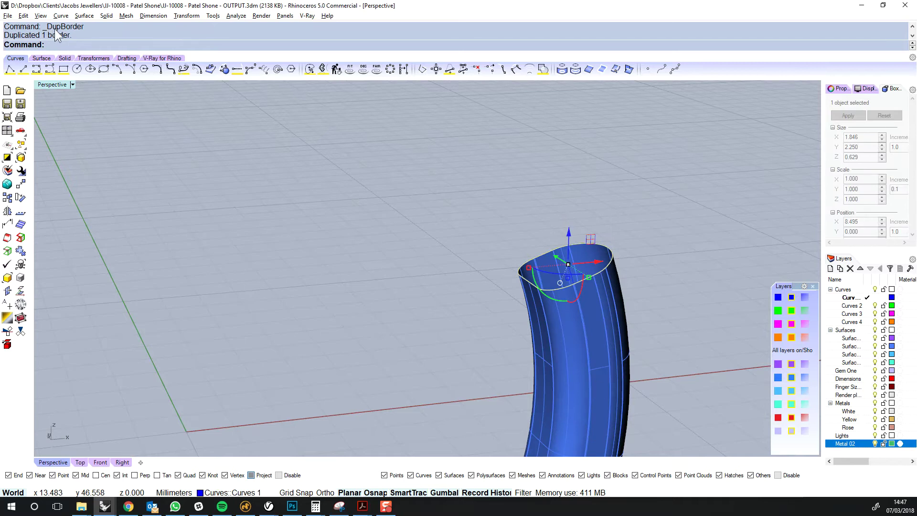
{"action": "left_click", "coordinate": [480, 288]}
{"action": "scroll", "coordinate": [480, 288], "scroll_direction": "down", "scroll_amount": 2}
{"action": "right_click_drag", "start_coordinate": [512, 316], "coordinate": [502, 275]}
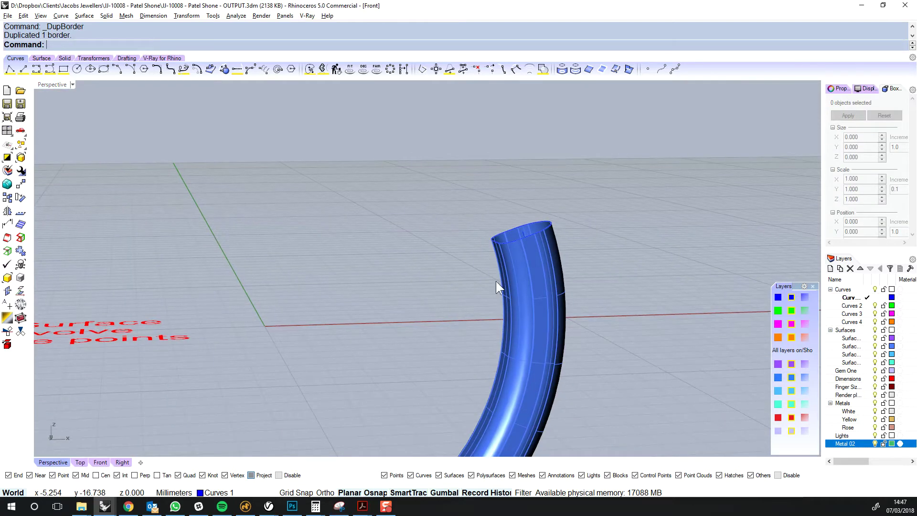
- Draw two polylines in the front view from the origin (0,0,0) across the bar just below its upper end
{"action": "key", "text": "ctrl+F2"}
{"action": "scroll", "coordinate": [449, 284], "scroll_direction": "down", "scroll_amount": 4}
{"action": "right_click_drag", "start_coordinate": [449, 284], "coordinate": [515, 250]}
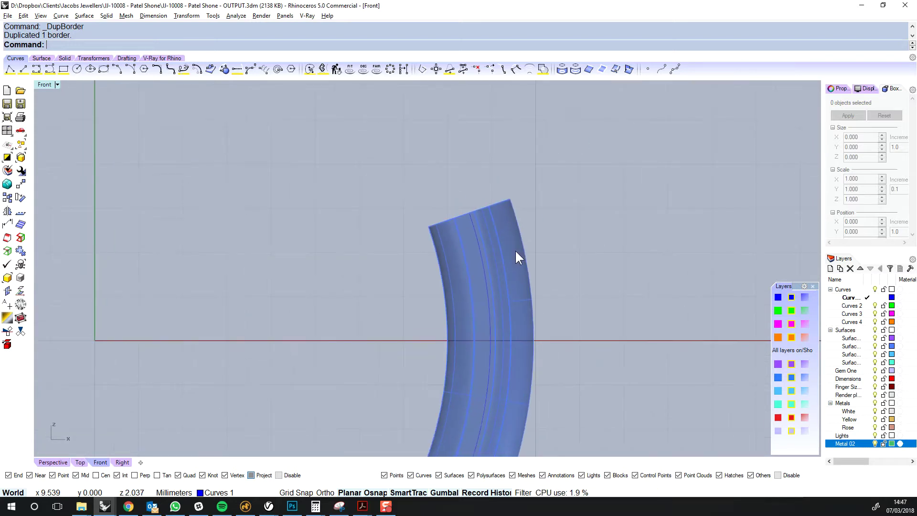
{"action": "type", "text": "polyline"}
{"action": "key", "text": "Return"}
{"action": "type", "text": "0,0,0"}
{"action": "key", "text": "Return"}
{"action": "left_click", "coordinate": [547, 222]}
{"action": "right_click", "coordinate": [548, 224]}
{"action": "right_click", "coordinate": [564, 252]}
{"action": "left_click", "coordinate": [558, 249]}
{"action": "right_click", "coordinate": [557, 249]}
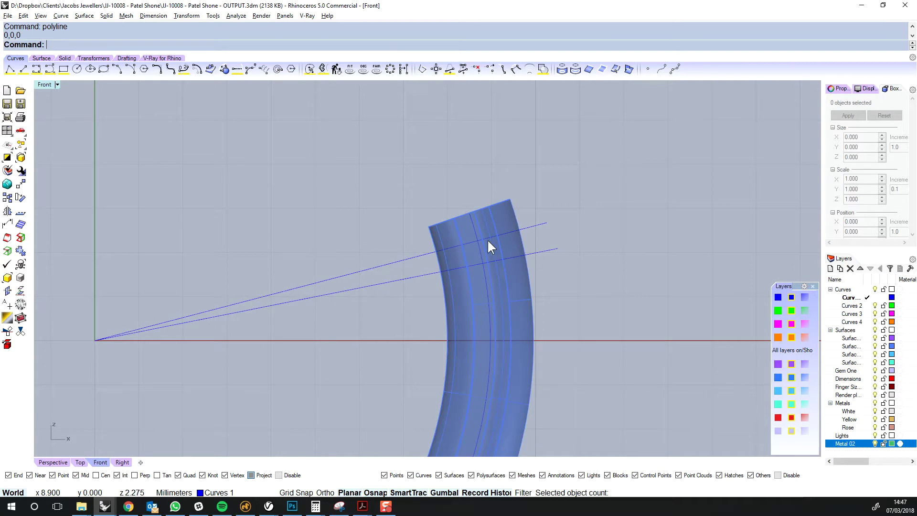
- Split the bar with the two radial lines, and delete the uppermost piece and both cutting lines
{"action": "left_click", "coordinate": [488, 242]}
{"action": "right_click_drag", "start_coordinate": [553, 218], "coordinate": [545, 234]}
{"action": "left_click_drag", "start_coordinate": [578, 195], "coordinate": [533, 283]}
{"action": "right_click", "coordinate": [534, 282]}
{"action": "left_click", "coordinate": [509, 296], "text": "ctrl"}
{"action": "key", "text": "Delete"}
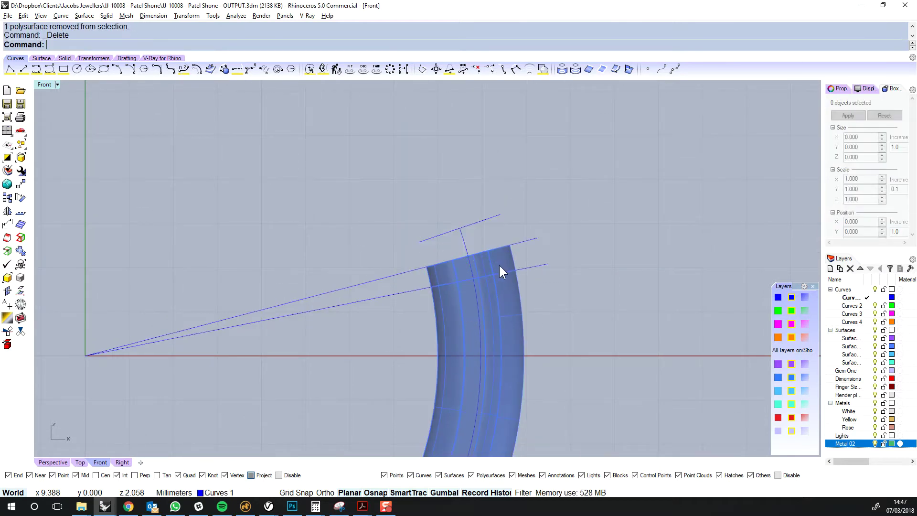
{"action": "scroll", "coordinate": [508, 269], "scroll_direction": "up", "scroll_amount": 6}
{"action": "left_click_drag", "start_coordinate": [580, 183], "coordinate": [549, 310]}
{"action": "key", "text": "Delete"}
- Duplicate both borders of the short split section as curves and delete that section
{"action": "left_click", "coordinate": [499, 271]}
{"action": "middle_click", "coordinate": [561, 238]}
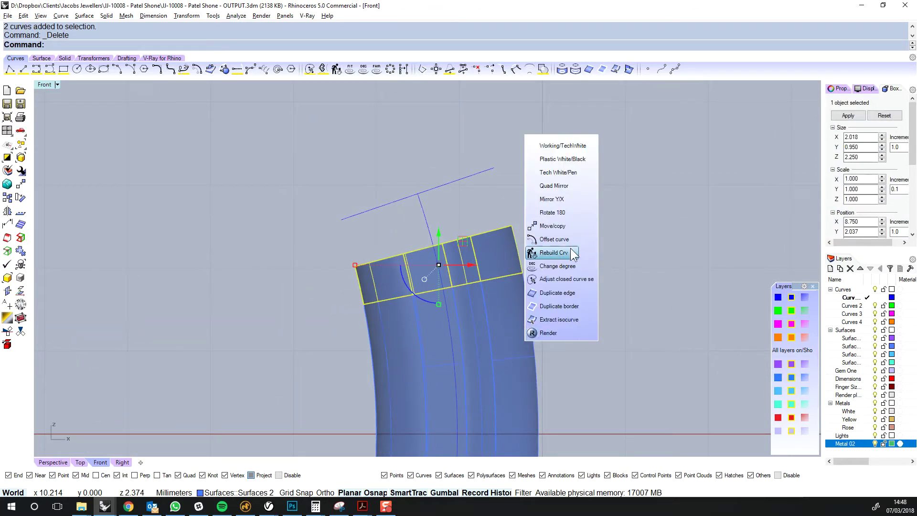
{"action": "left_click", "coordinate": [568, 307]}
{"action": "key", "text": "Delete"}
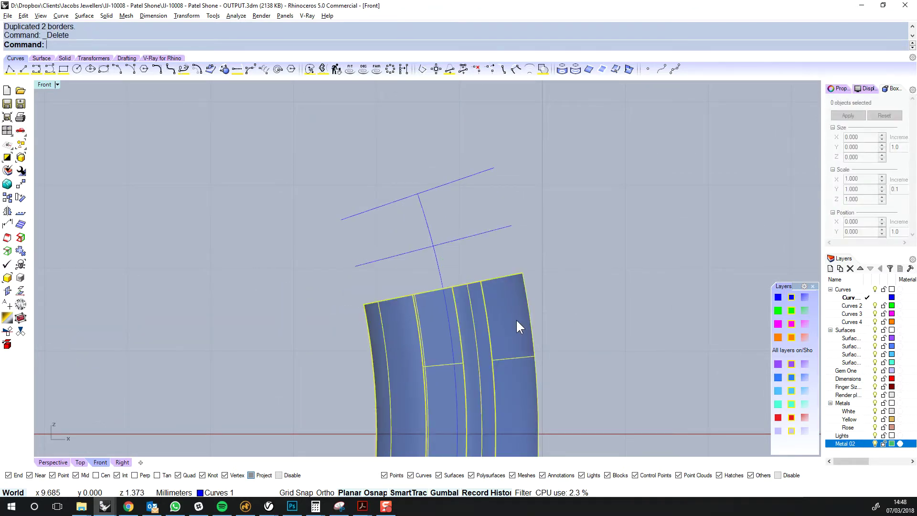
- Place an area centroid point for the uppermost border curve above the bar
{"action": "scroll", "coordinate": [534, 338], "scroll_direction": "down", "scroll_amount": 4}
{"action": "left_click_drag", "start_coordinate": [357, 147], "coordinate": [644, 301]}
{"action": "left_click", "coordinate": [54, 462]}
{"action": "right_click_drag", "start_coordinate": [522, 264], "coordinate": [549, 200]}
{"action": "scroll", "coordinate": [540, 271], "scroll_direction": "up", "scroll_amount": 4}
{"action": "left_click", "coordinate": [546, 197]}
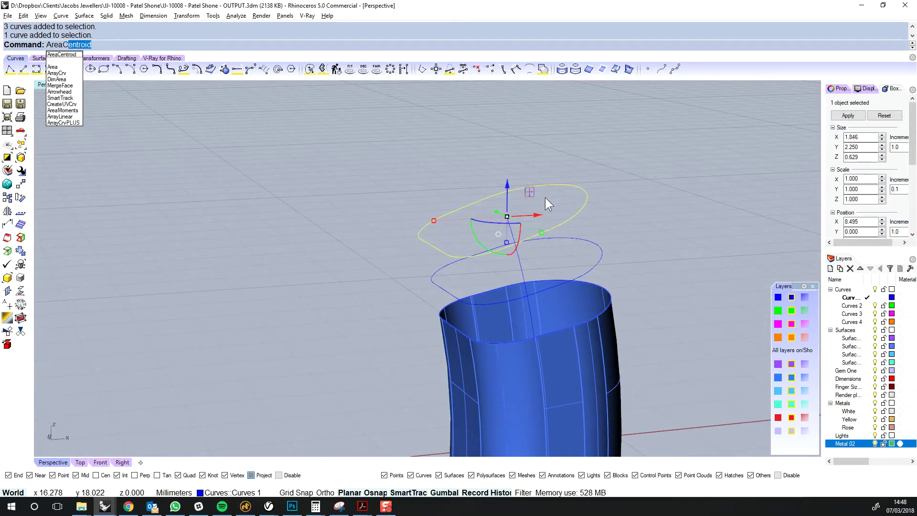
{"action": "key", "text": "Return"}
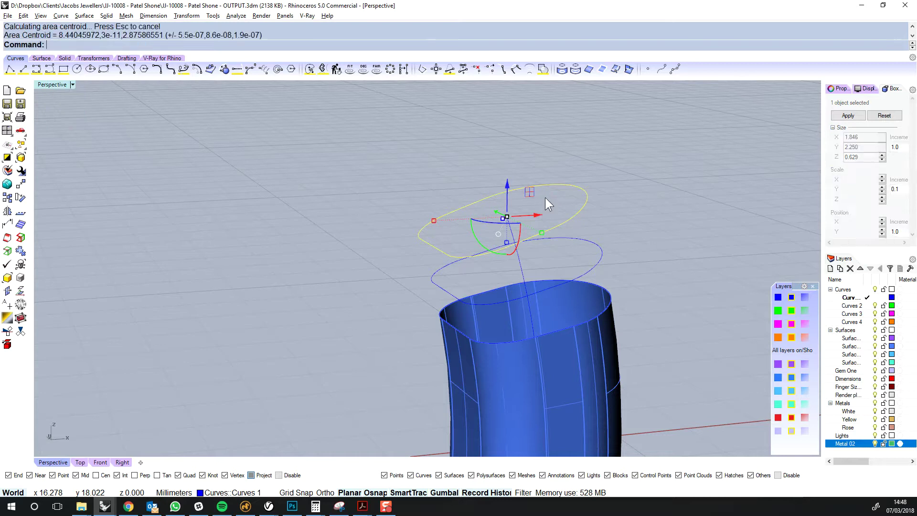
{"action": "key", "text": "Escape"}
- Examine the centroid point's position inside the uppermost border curve and against the end of the rail curve
{"action": "left_click", "coordinate": [472, 218]}
{"action": "right_click_drag", "start_coordinate": [569, 256], "coordinate": [647, 260]}
{"action": "left_click", "coordinate": [614, 225]}
{"action": "left_click", "coordinate": [458, 168]}
{"action": "scroll", "coordinate": [458, 168], "scroll_direction": "up", "scroll_amount": 5}
{"action": "left_click_drag", "start_coordinate": [447, 191], "coordinate": [548, 256]}
{"action": "scroll", "coordinate": [547, 226], "scroll_direction": "down", "scroll_amount": 6}
{"action": "right_click_drag", "start_coordinate": [546, 225], "coordinate": [505, 218]}
{"action": "scroll", "coordinate": [557, 244], "scroll_direction": "down", "scroll_amount": 3}
{"action": "left_click", "coordinate": [506, 217]}
{"action": "right_click_drag", "start_coordinate": [592, 280], "coordinate": [560, 297]}
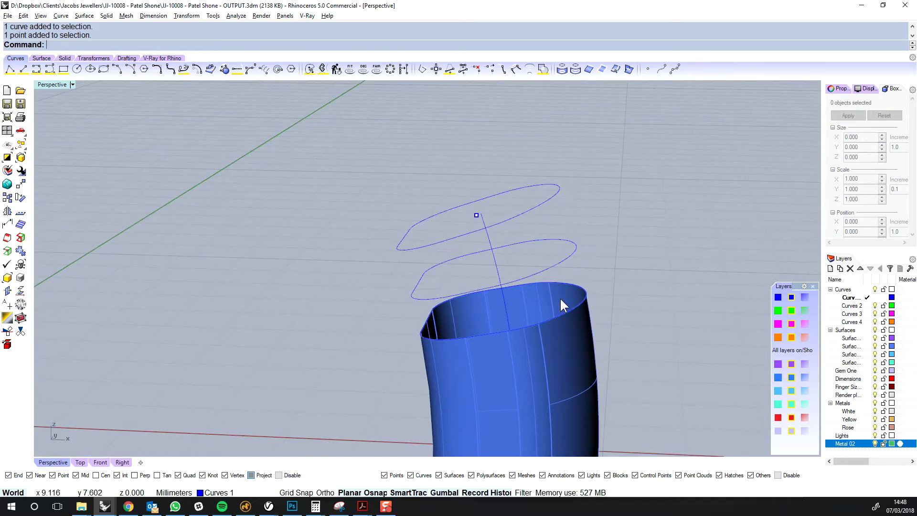
- Start a Loft from the bar's edge curve through the two border curves above it, ending at the centroid point
{"action": "key", "text": "Return"}
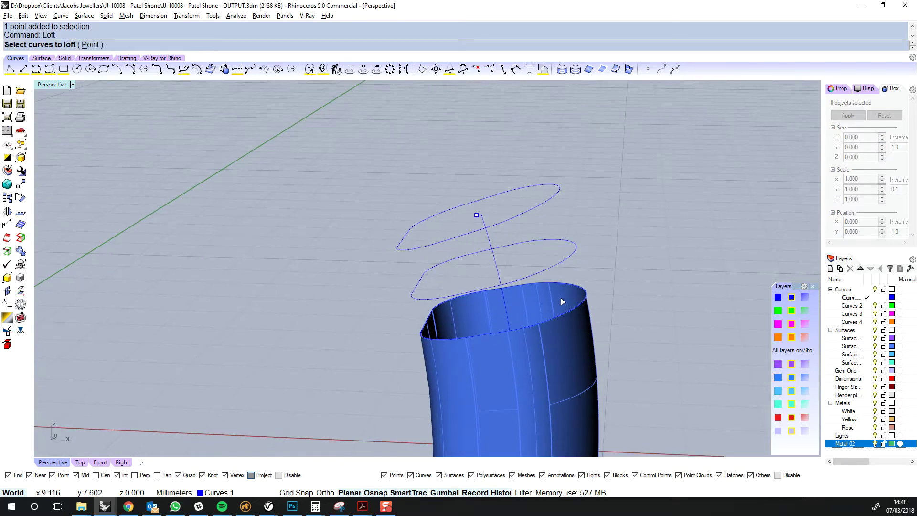
{"action": "left_click", "coordinate": [582, 305]}
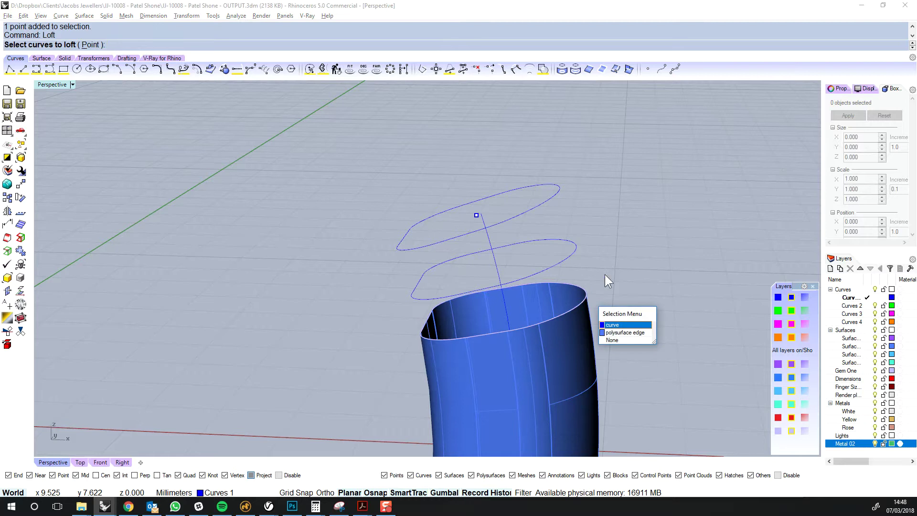
{"action": "left_click", "coordinate": [625, 325]}
{"action": "left_click", "coordinate": [560, 190]}
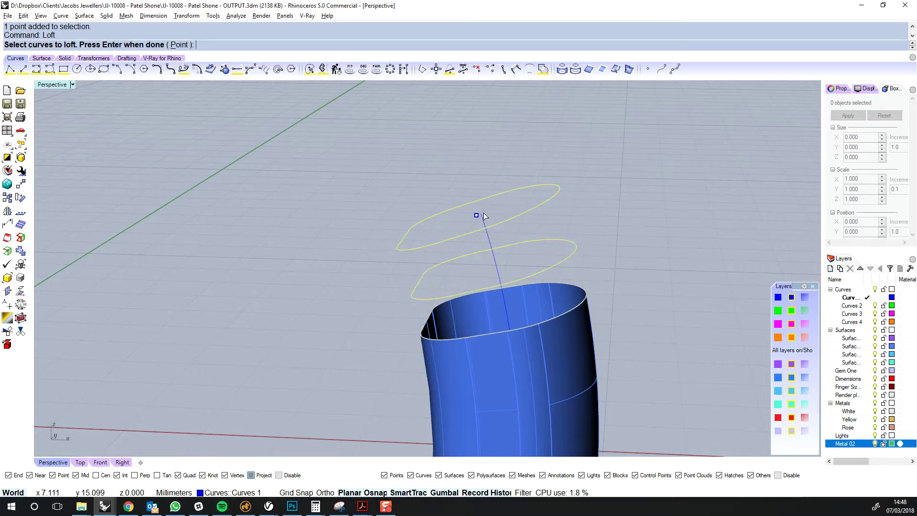
{"action": "right_click_drag", "start_coordinate": [478, 218], "coordinate": [657, 281]}
{"action": "right_click_drag", "start_coordinate": [660, 246], "coordinate": [547, 206]}
{"action": "right_click_drag", "start_coordinate": [651, 275], "coordinate": [581, 204]}
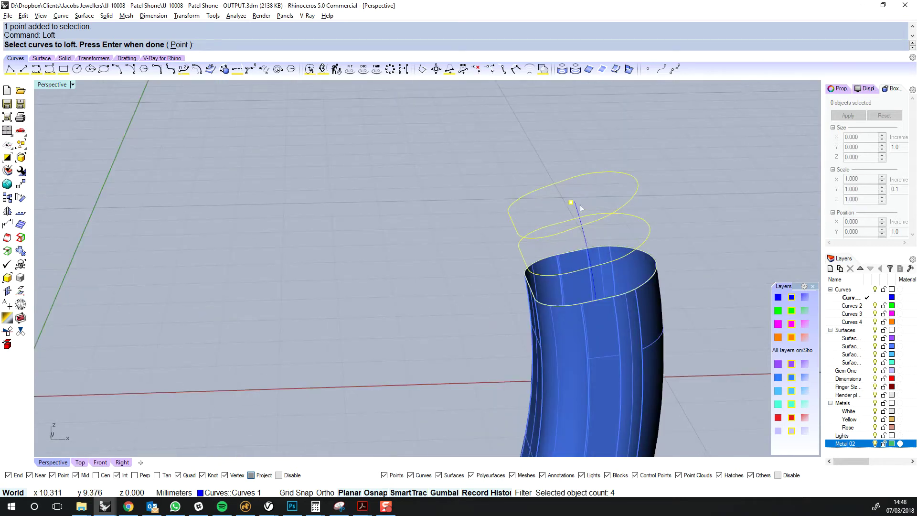
{"action": "right_click", "coordinate": [695, 237]}
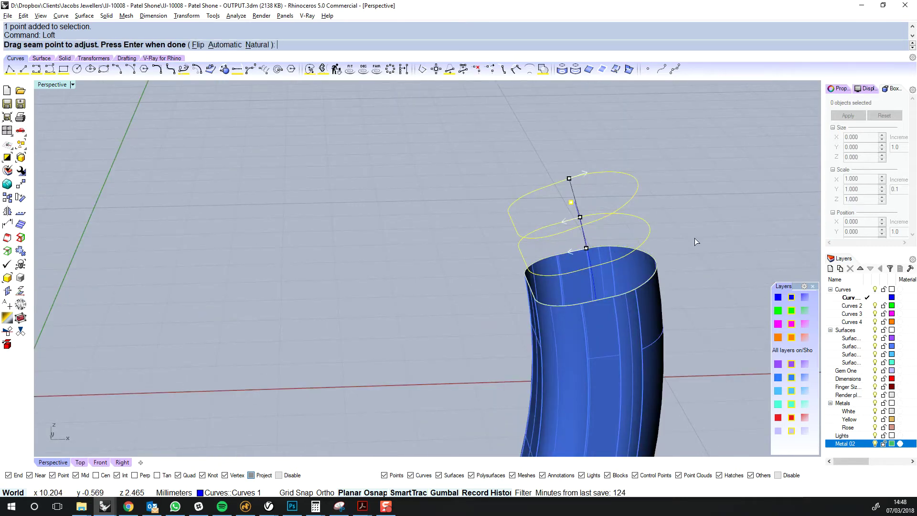
- Align the three loft seam points at the middle of the profiles' flat inner side
{"action": "left_click", "coordinate": [81, 463]}
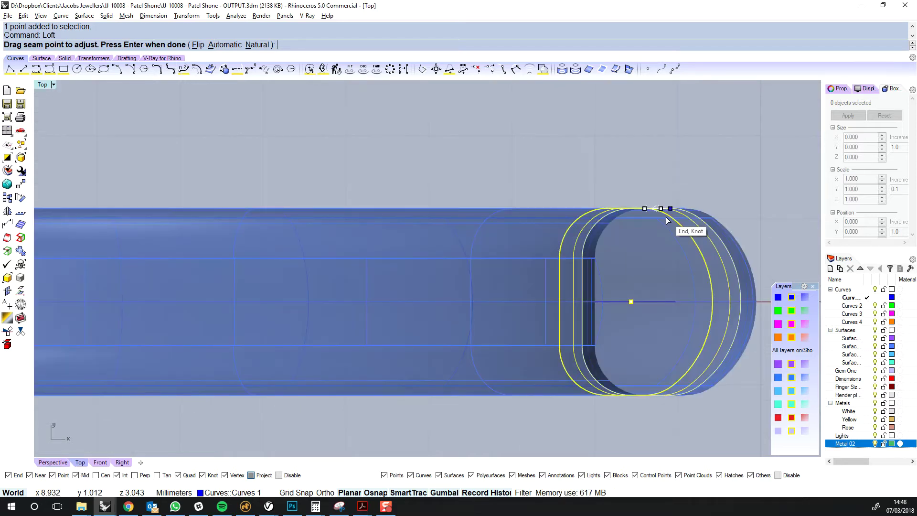
{"action": "left_click_drag", "start_coordinate": [631, 201], "coordinate": [549, 324]}
{"action": "left_click_drag", "start_coordinate": [664, 199], "coordinate": [523, 336]}
{"action": "left_click", "coordinate": [524, 332]}
{"action": "right_click_drag", "start_coordinate": [689, 332], "coordinate": [656, 313]}
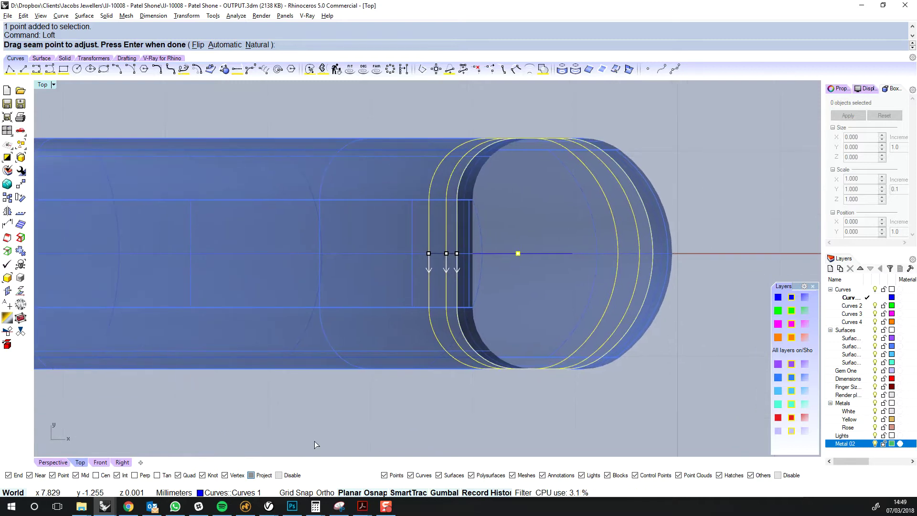
{"action": "left_click", "coordinate": [61, 462]}
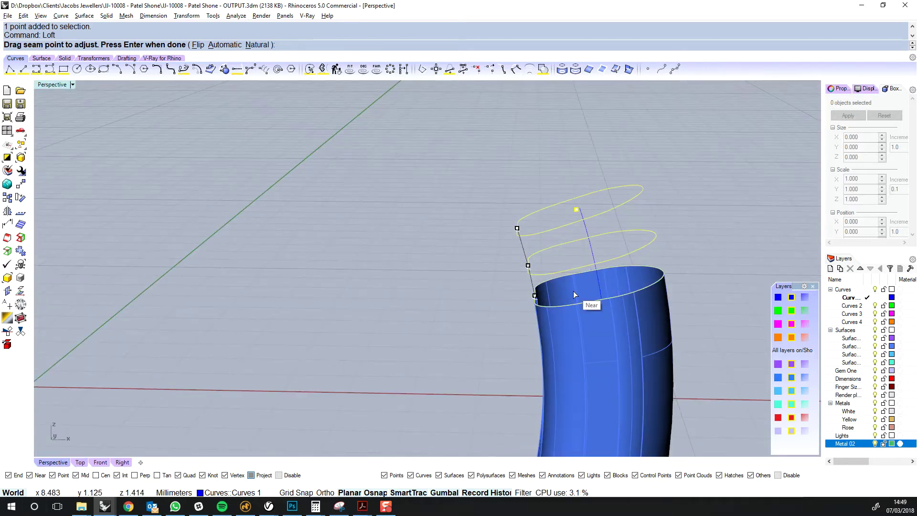
{"action": "key", "text": "Return"}
- Preview the loft with the Normal and Straight sections styles
{"action": "right_click_drag", "start_coordinate": [669, 222], "coordinate": [746, 223]}
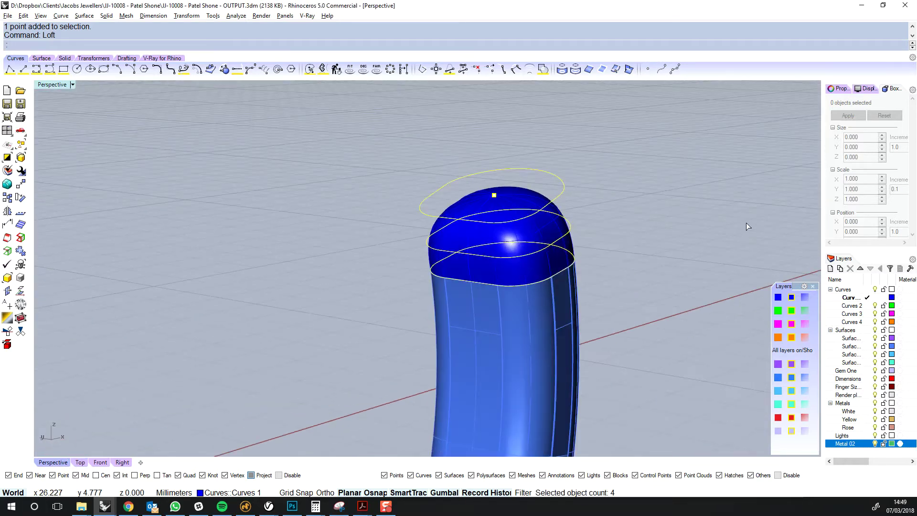
{"action": "left_click_drag", "start_coordinate": [696, 277], "coordinate": [695, 154]}
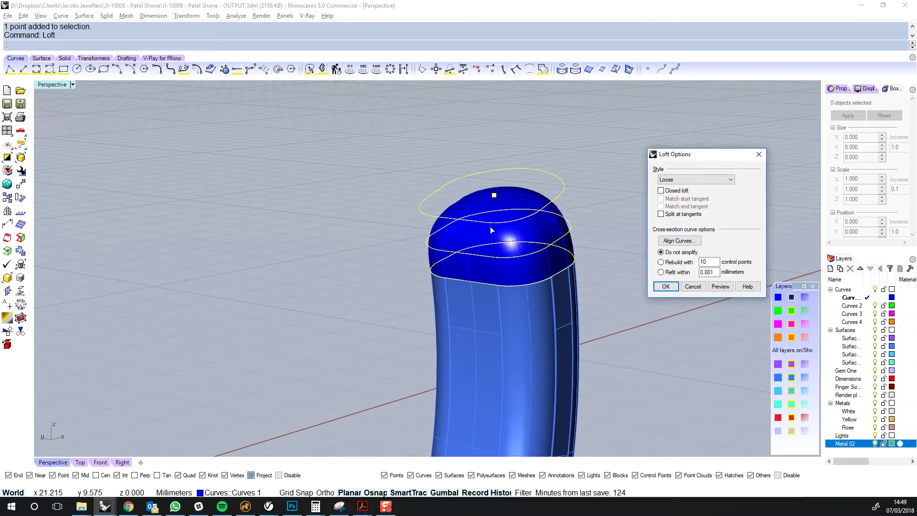
{"action": "scroll", "coordinate": [450, 259], "scroll_direction": "up", "scroll_amount": 4}
{"action": "right_click_drag", "start_coordinate": [449, 259], "coordinate": [421, 246]}
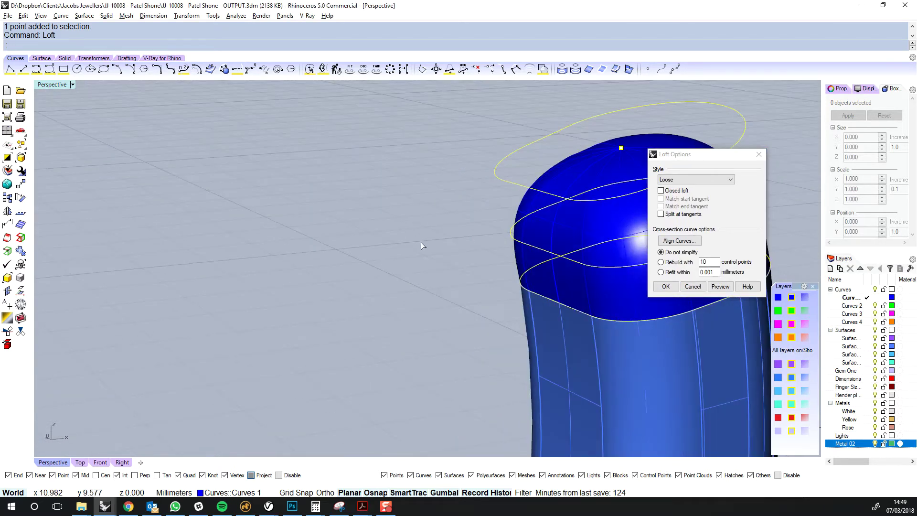
{"action": "left_click", "coordinate": [687, 180]}
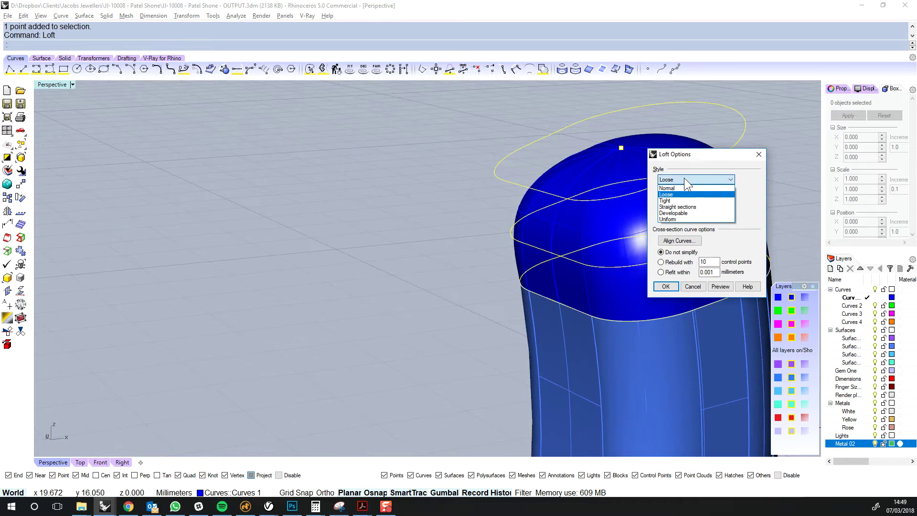
{"action": "left_click", "coordinate": [668, 188]}
{"action": "right_click_drag", "start_coordinate": [392, 251], "coordinate": [459, 249]}
{"action": "right_click_drag", "start_coordinate": [547, 221], "coordinate": [506, 198]}
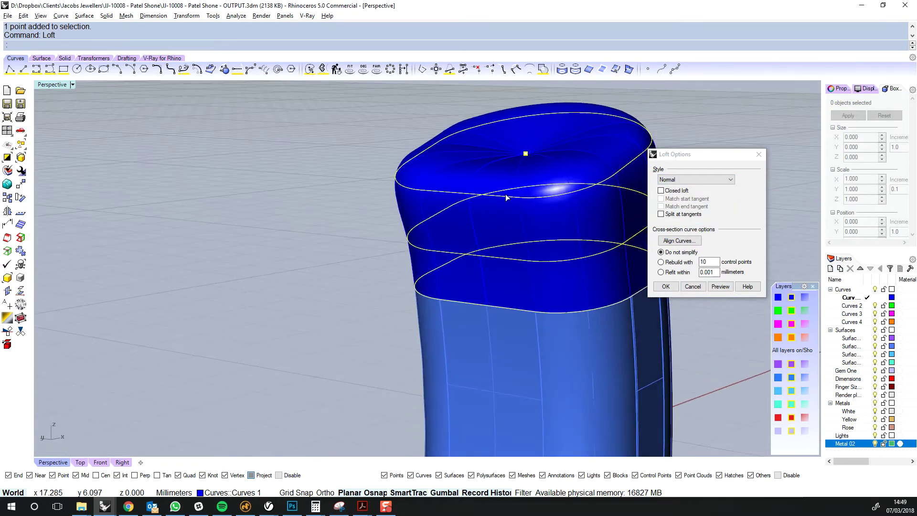
{"action": "left_click", "coordinate": [692, 174]}
{"action": "left_click", "coordinate": [689, 179]}
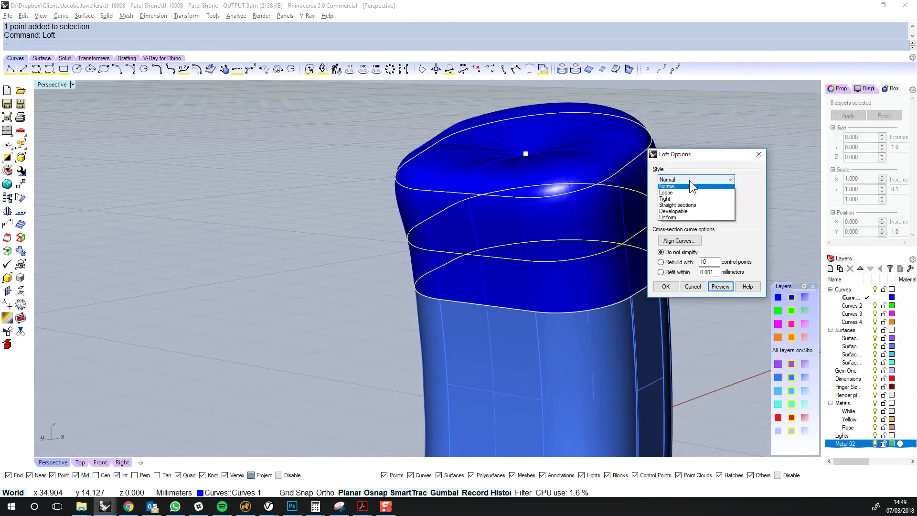
{"action": "left_click", "coordinate": [689, 206]}
{"action": "left_click", "coordinate": [721, 286]}
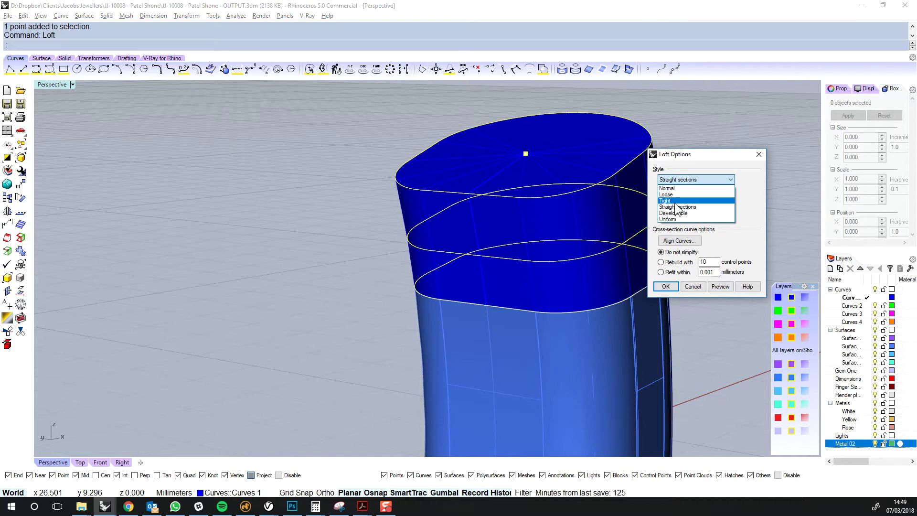
- Create the rounded end with the Loose loft style and join it to the bar
{"action": "left_click", "coordinate": [675, 194]}
{"action": "left_click", "coordinate": [716, 286]}
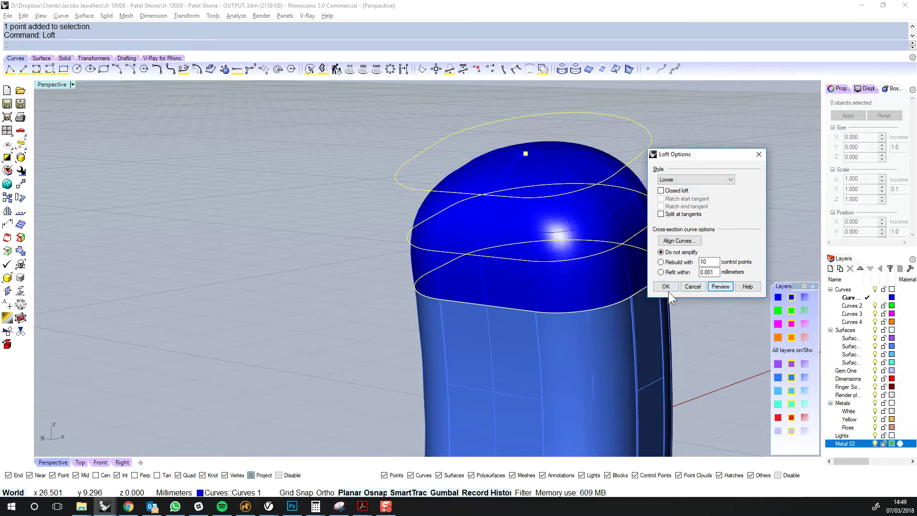
{"action": "left_click", "coordinate": [669, 287]}
{"action": "key", "text": "ctrl+j"}
{"action": "scroll", "coordinate": [589, 282], "scroll_direction": "down", "scroll_amount": 5}
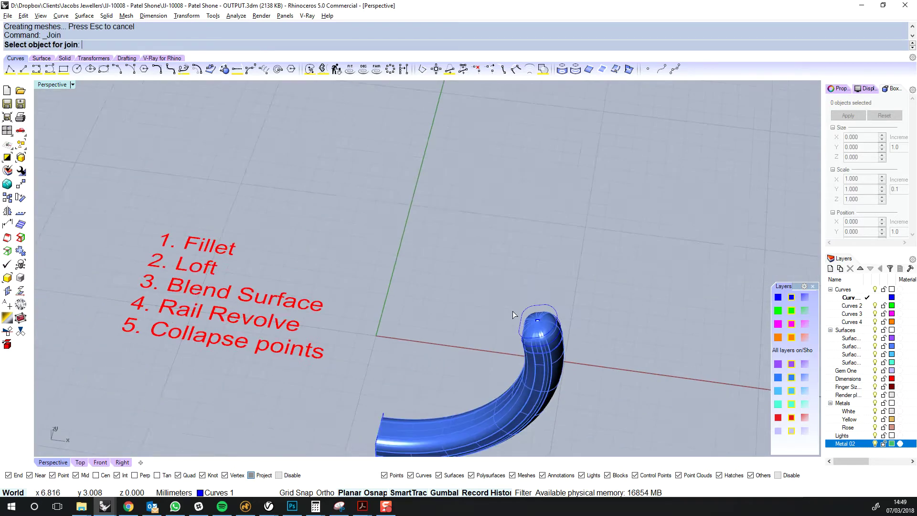
- Show all hidden objects and move the loft-capped bar off its construction curves, beside the filleted bar
{"action": "key", "text": "ctrl+alt+h"}
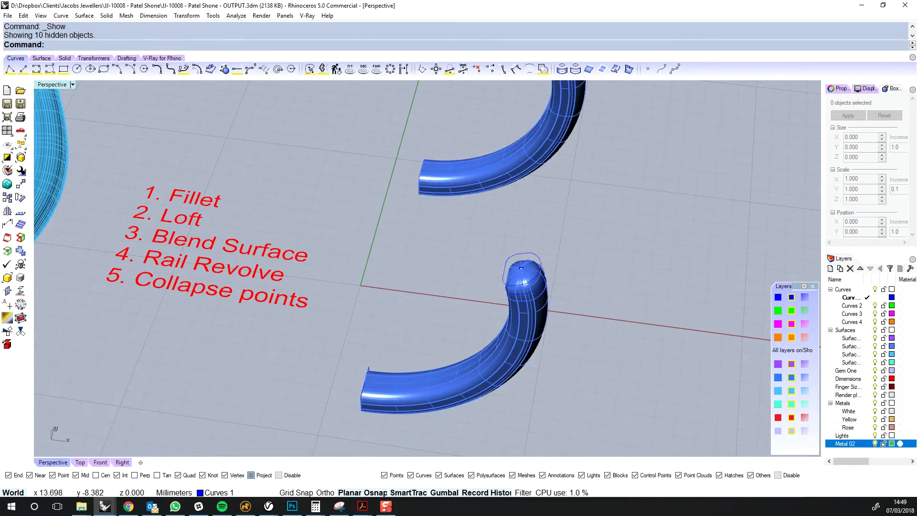
{"action": "left_click", "coordinate": [517, 348]}
{"action": "right_click_drag", "start_coordinate": [518, 349], "coordinate": [536, 325]}
{"action": "left_click_drag", "start_coordinate": [455, 302], "coordinate": [426, 151]}
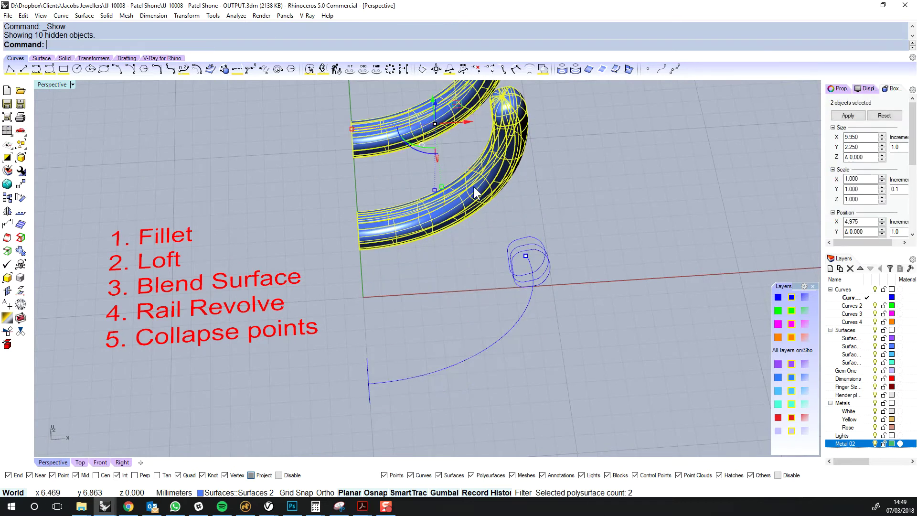
- Hide the two finished bars and the jewellery model with its gemstone
{"action": "key", "text": "ctrl+h"}
{"action": "scroll", "coordinate": [477, 188], "scroll_direction": "down", "scroll_amount": 5}
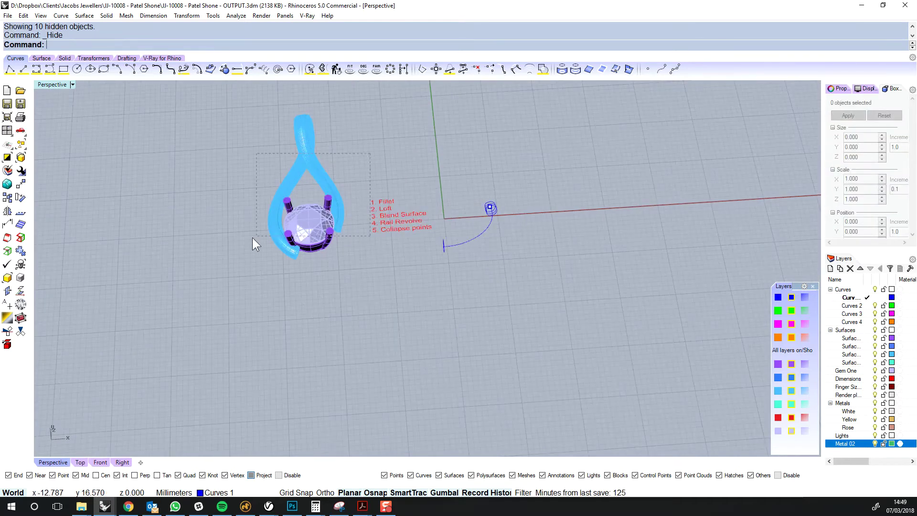
{"action": "left_click_drag", "start_coordinate": [252, 239], "coordinate": [253, 239]}
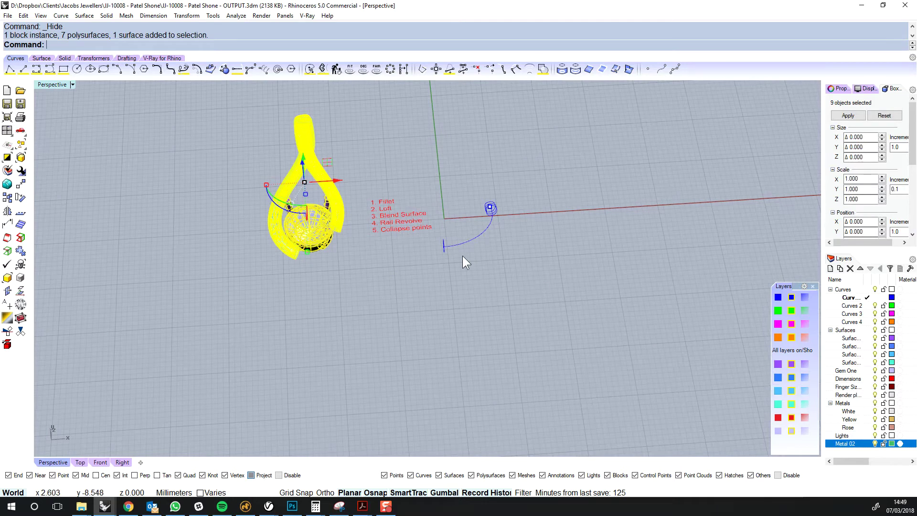
{"action": "key", "text": "ctrl+h"}
- Delete the three border curves and the centroid point at the upper end of the rail
{"action": "scroll", "coordinate": [582, 357], "scroll_direction": "up", "scroll_amount": 5}
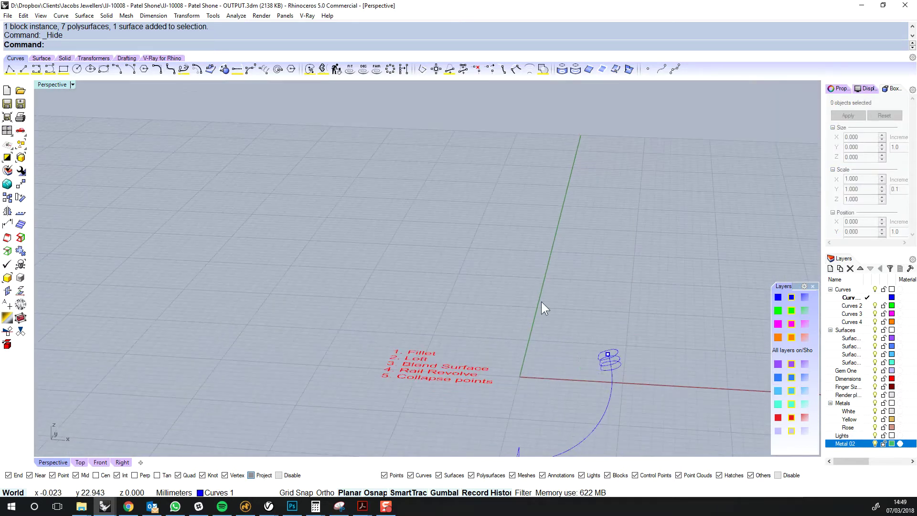
{"action": "left_click_drag", "start_coordinate": [540, 302], "coordinate": [663, 378]}
{"action": "key", "text": "Delete"}
{"action": "scroll", "coordinate": [617, 268], "scroll_direction": "down", "scroll_amount": 3}
{"action": "scroll", "coordinate": [520, 270], "scroll_direction": "up", "scroll_amount": 3}
{"action": "right_click_drag", "start_coordinate": [521, 271], "coordinate": [534, 315]}
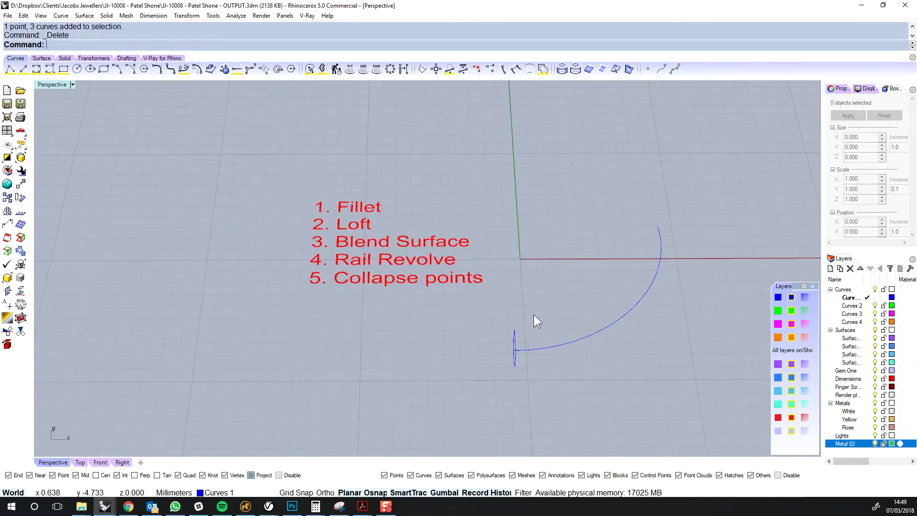
- Sweep the closed profile along the curved rail with Sweep1 to make another bar
{"action": "right_click_drag", "start_coordinate": [638, 348], "coordinate": [637, 340]}
{"action": "left_click", "coordinate": [615, 327]}
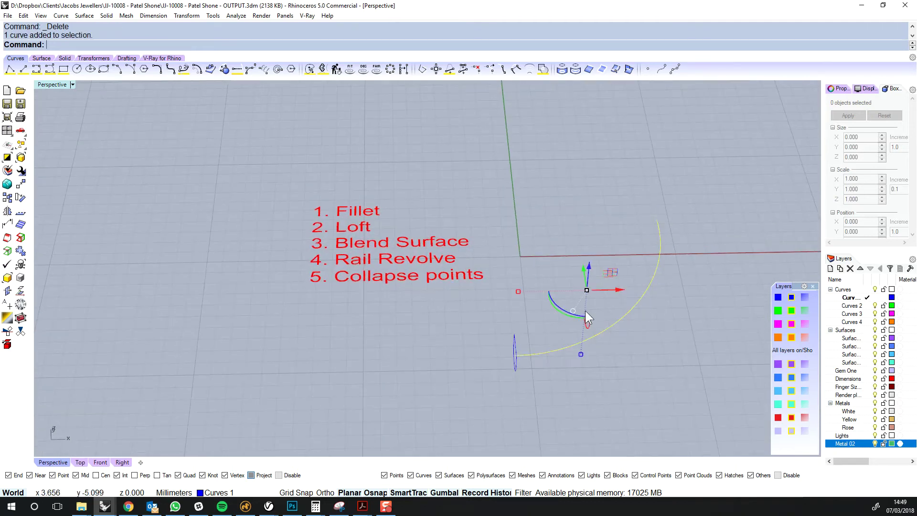
{"action": "type", "text": "sweep1"}
{"action": "key", "text": "Return"}
{"action": "left_click", "coordinate": [516, 367]}
{"action": "right_click", "coordinate": [592, 419]}
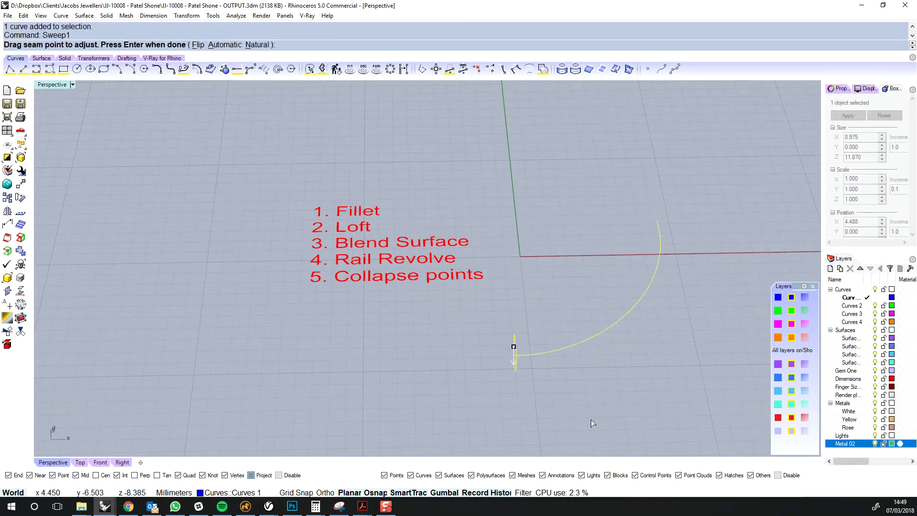
{"action": "right_click", "coordinate": [596, 412]}
{"action": "mouse_move", "coordinate": [655, 367]}
{"action": "right_mouse_down"}
{"action": "mouse_move", "coordinate": [675, 366]}
{"action": "mouse_move", "coordinate": [663, 358]}
{"action": "right_mouse_up"}
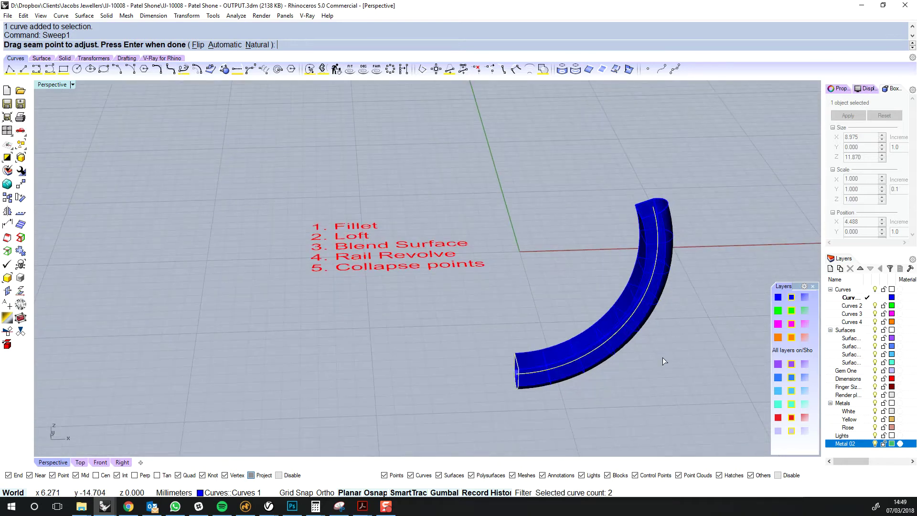
{"action": "key", "text": "Return"}
{"action": "scroll", "coordinate": [667, 304], "scroll_direction": "up", "scroll_amount": 7}
{"action": "scroll", "coordinate": [666, 305], "scroll_direction": "down", "scroll_amount": 5}
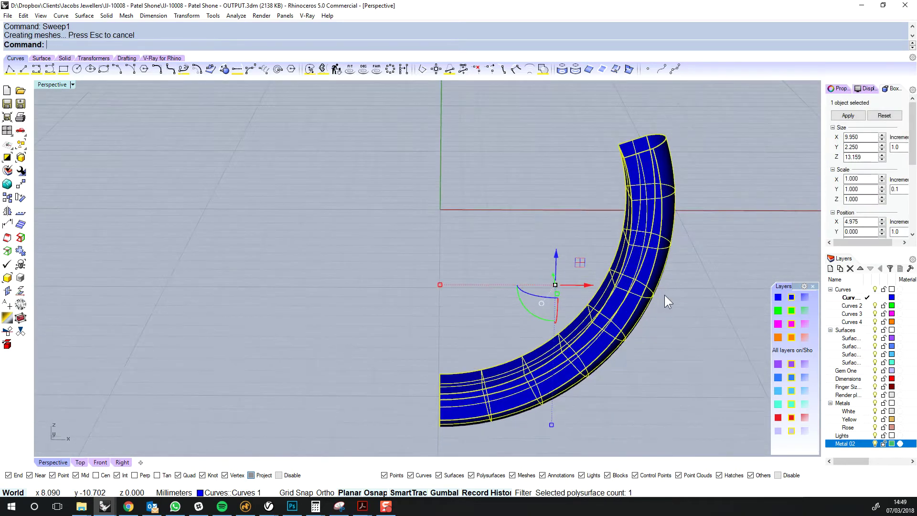
- Try to fillet the long edges of the uncapped swept bar with a 0.6 mm radius, and undo the fillet
{"action": "key", "text": "Escape"}
{"action": "type", "text": "filletedge"}
{"action": "key", "text": "Return"}
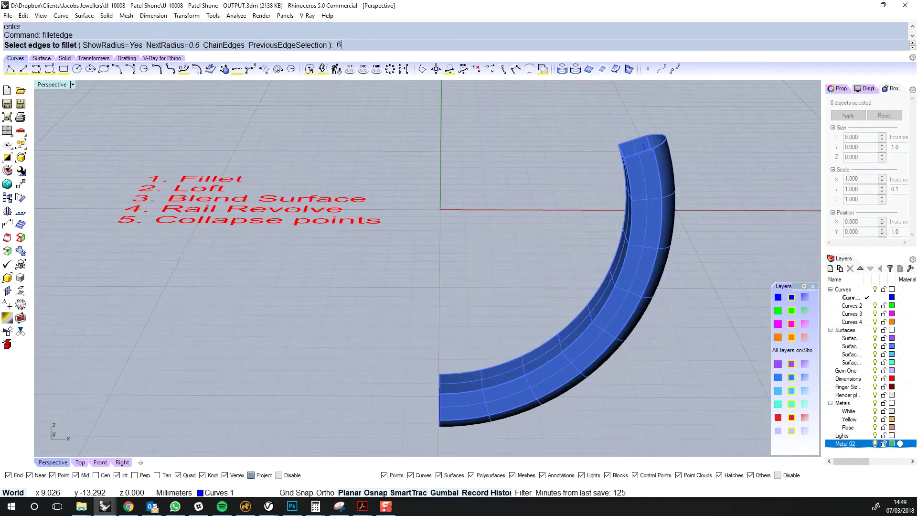
{"action": "type", "text": ".6"}
{"action": "key", "text": "Return"}
{"action": "left_click_drag", "start_coordinate": [701, 320], "coordinate": [443, 258]}
{"action": "key", "text": "Return"}
{"action": "key", "text": "Return"}
{"action": "right_click_drag", "start_coordinate": [674, 140], "coordinate": [691, 184]}
{"action": "right_click_drag", "start_coordinate": [600, 131], "coordinate": [537, 185], "text": "shift"}
{"action": "key", "text": "ctrl+z"}
- Try capping the swept bar and undo the cap
{"action": "scroll", "coordinate": [623, 238], "scroll_direction": "up", "scroll_amount": 5}
{"action": "left_click", "coordinate": [605, 232]}
{"action": "right_click_drag", "start_coordinate": [604, 232], "coordinate": [549, 185]}
{"action": "type", "text": "Cap"}
{"action": "key", "text": "Return"}
{"action": "scroll", "coordinate": [604, 231], "scroll_direction": "up", "scroll_amount": 3}
{"action": "key", "text": "ctrl+z"}
- Cap both open ends of the swept bar to make it a closed solid
{"action": "right_click_drag", "start_coordinate": [631, 222], "coordinate": [540, 228]}
{"action": "key", "text": "ctrl+c"}
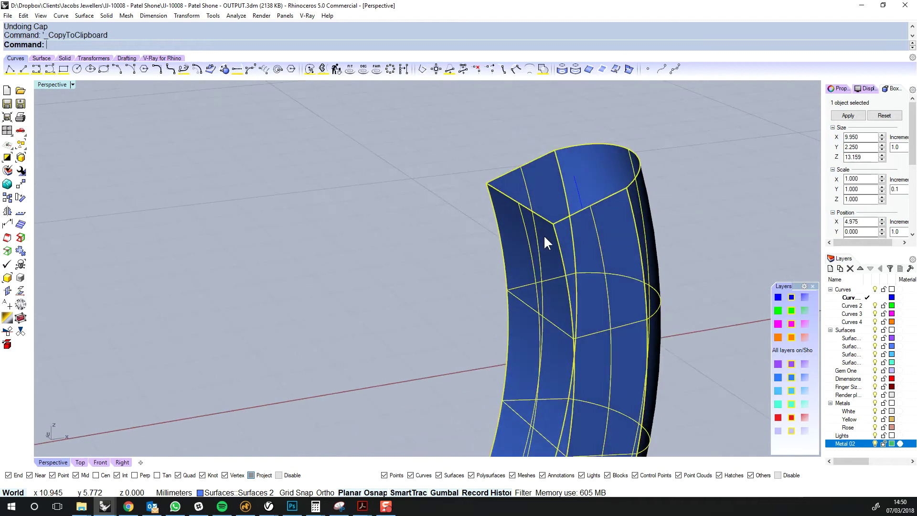
{"action": "scroll", "coordinate": [543, 234], "scroll_direction": "down", "scroll_amount": 5}
{"action": "right_click", "coordinate": [526, 224]}
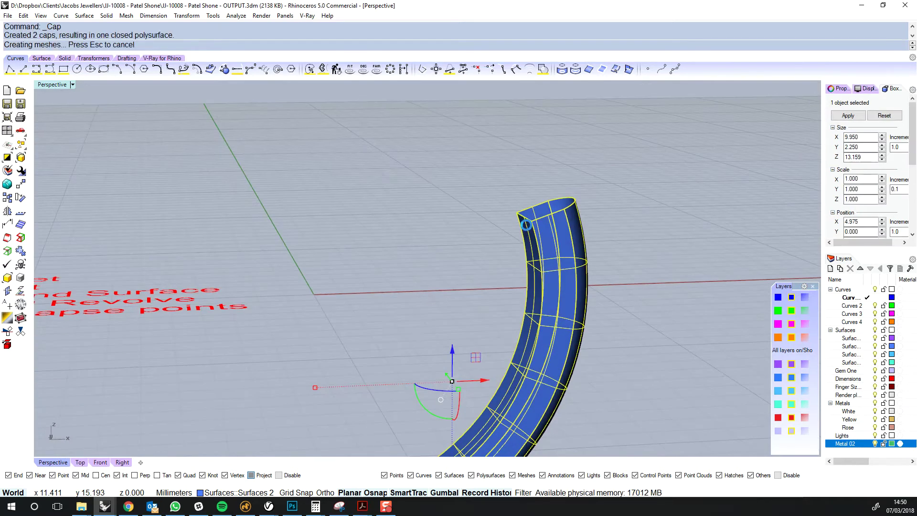
{"action": "key", "text": "Escape"}
- Fillet the long corner edges of the capped bar with FilletEdge at a 0.6 mm radius
{"action": "right_click_drag", "start_coordinate": [530, 219], "coordinate": [541, 257]}
{"action": "scroll", "coordinate": [534, 249], "scroll_direction": "down", "scroll_amount": 4}
{"action": "type", "text": "filletedge"}
{"action": "key", "text": "Return"}
{"action": "left_click_drag", "start_coordinate": [562, 262], "coordinate": [445, 316]}
{"action": "key", "text": "Return"}
{"action": "key", "text": "Return"}
- Delete the cap face at the upper end of the filleted bar
{"action": "right_click_drag", "start_coordinate": [495, 251], "coordinate": [509, 318]}
{"action": "left_click", "coordinate": [503, 212], "text": "ctrl+shift"}
{"action": "key", "text": "Delete"}
- Display the naked edges of the filleted bar around its open upper end with ShowEdges
{"action": "left_click", "coordinate": [509, 317]}
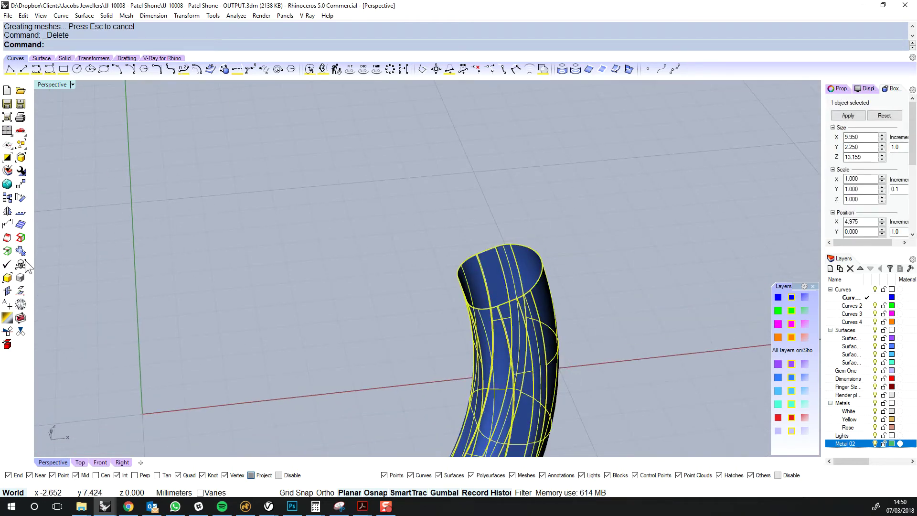
{"action": "left_click", "coordinate": [21, 238]}
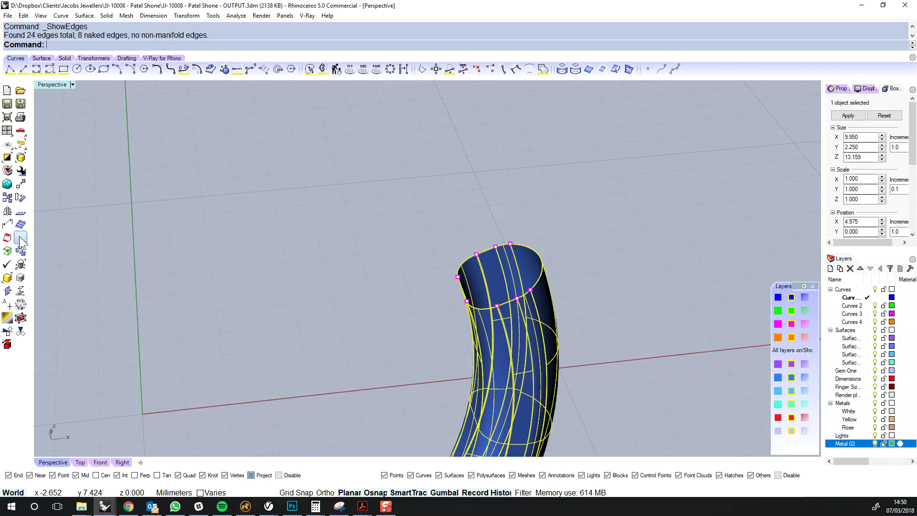
{"action": "scroll", "coordinate": [545, 269], "scroll_direction": "up", "scroll_amount": 5}
{"action": "right_click_drag", "start_coordinate": [491, 295], "coordinate": [537, 294]}
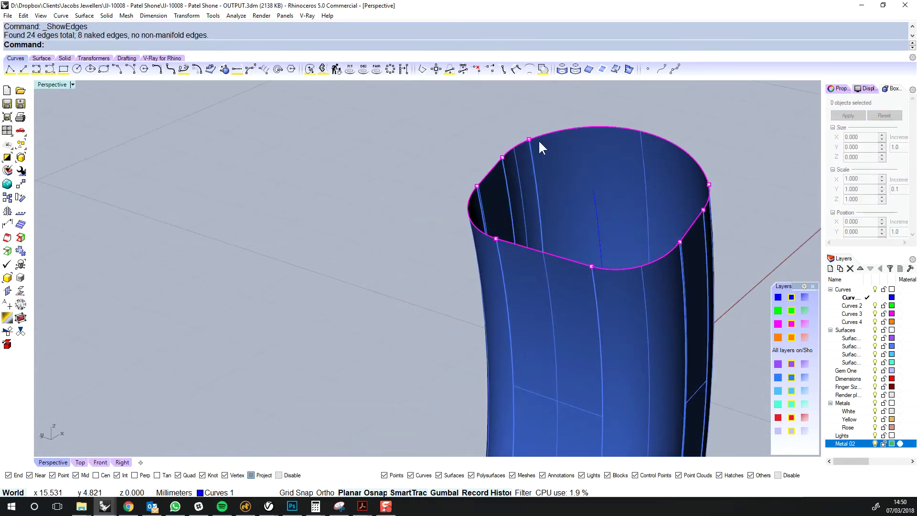
{"action": "scroll", "coordinate": [540, 139], "scroll_direction": "up", "scroll_amount": 2}
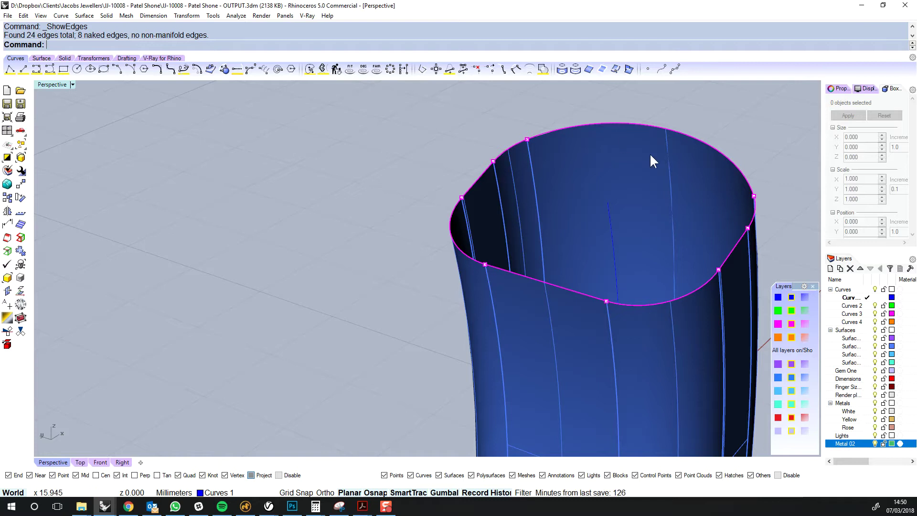
- Check the object type of the bar in its properties and examine the edge breaks around its open rim
{"action": "right_click_drag", "start_coordinate": [452, 219], "coordinate": [596, 333]}
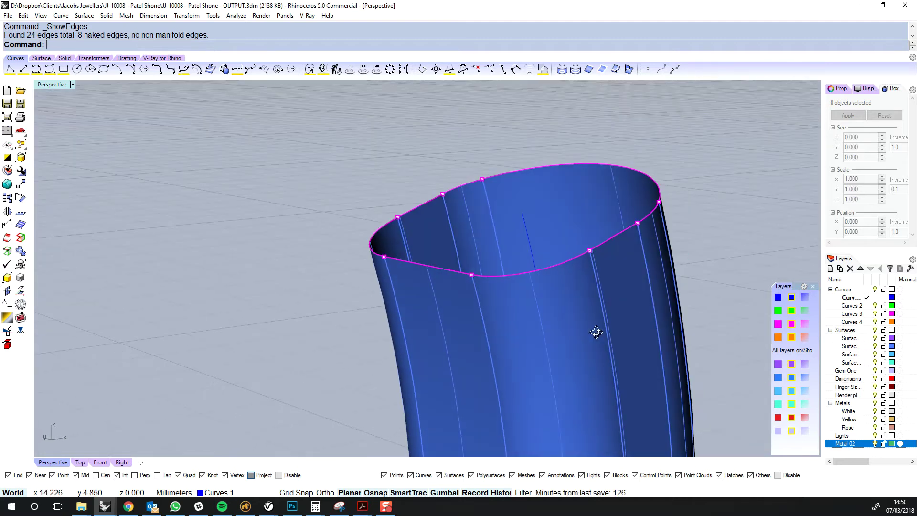
{"action": "left_click", "coordinate": [593, 326]}
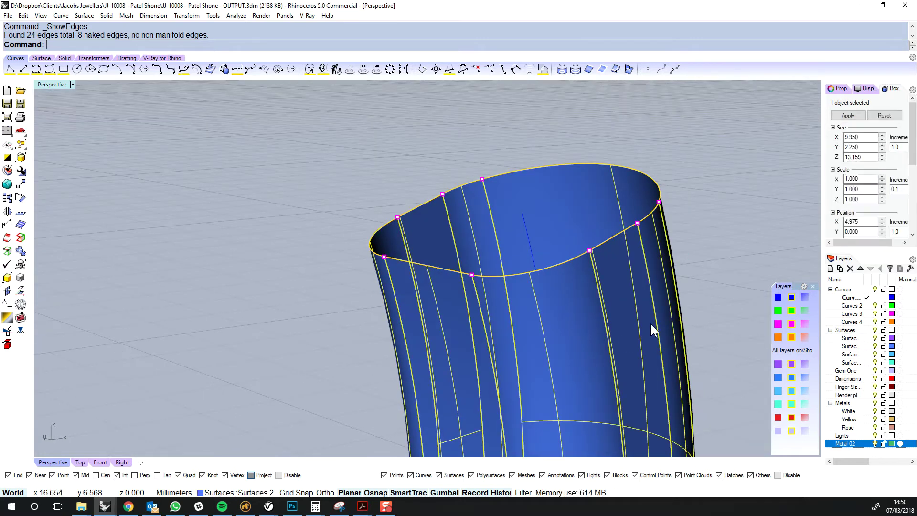
{"action": "left_click", "coordinate": [839, 88]}
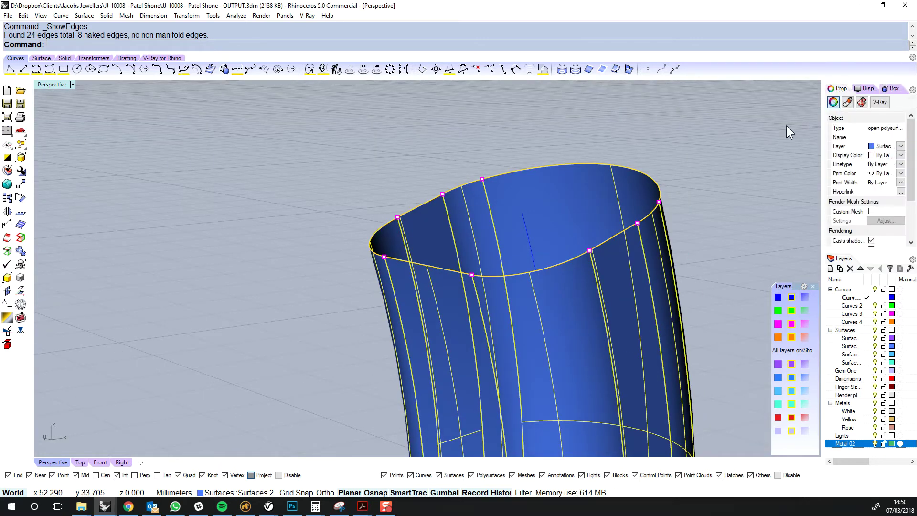
{"action": "left_click", "coordinate": [721, 174]}
{"action": "right_click_drag", "start_coordinate": [684, 257], "coordinate": [560, 297]}
{"action": "right_click_drag", "start_coordinate": [481, 325], "coordinate": [454, 304]}
{"action": "scroll", "coordinate": [443, 294], "scroll_direction": "down", "scroll_amount": 2}
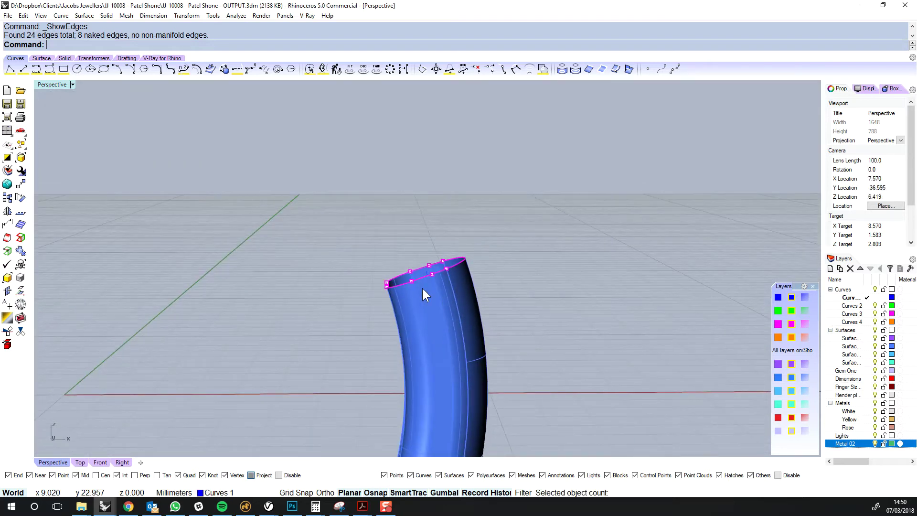
- Split the long outer curved edge of the open rim at its midpoint with SplitEdge
{"action": "scroll", "coordinate": [520, 265], "scroll_direction": "up", "scroll_amount": 5}
{"action": "right_click_drag", "start_coordinate": [522, 269], "coordinate": [556, 291]}
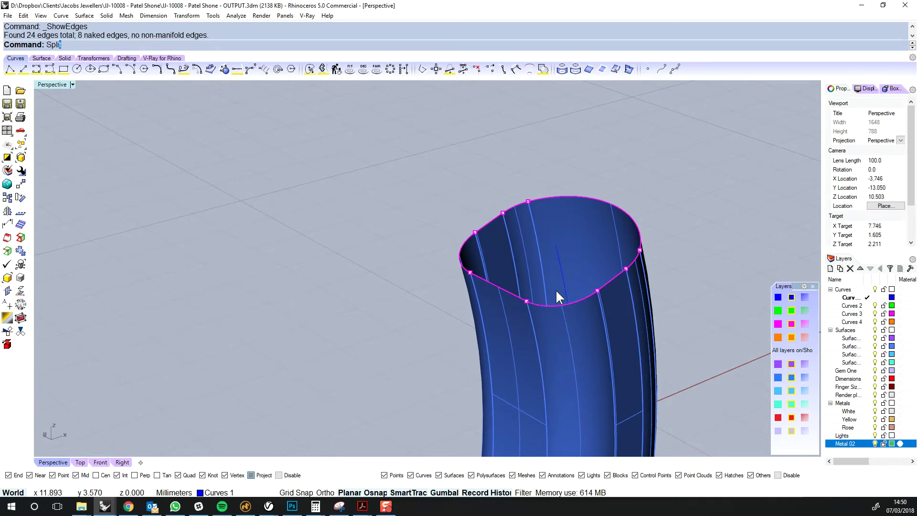
{"action": "type", "text": "p"}
{"action": "key", "text": "BackSpace"}
{"action": "type", "text": "Edge"}
{"action": "key", "text": "Return"}
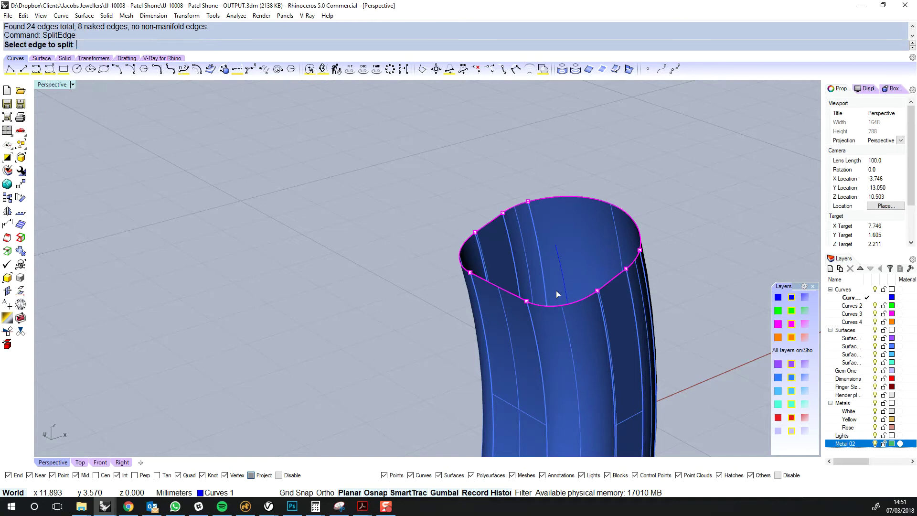
{"action": "left_click", "coordinate": [598, 199]}
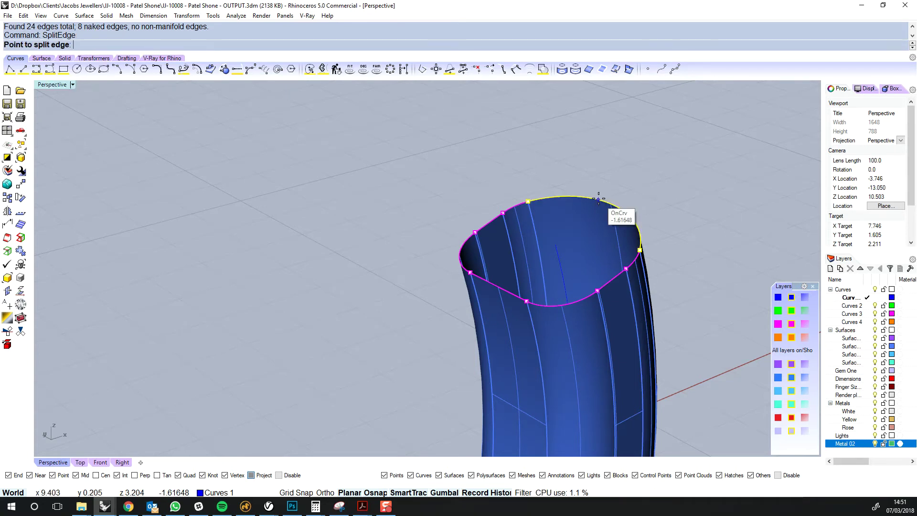
{"action": "right_click_drag", "start_coordinate": [600, 195], "coordinate": [626, 184]}
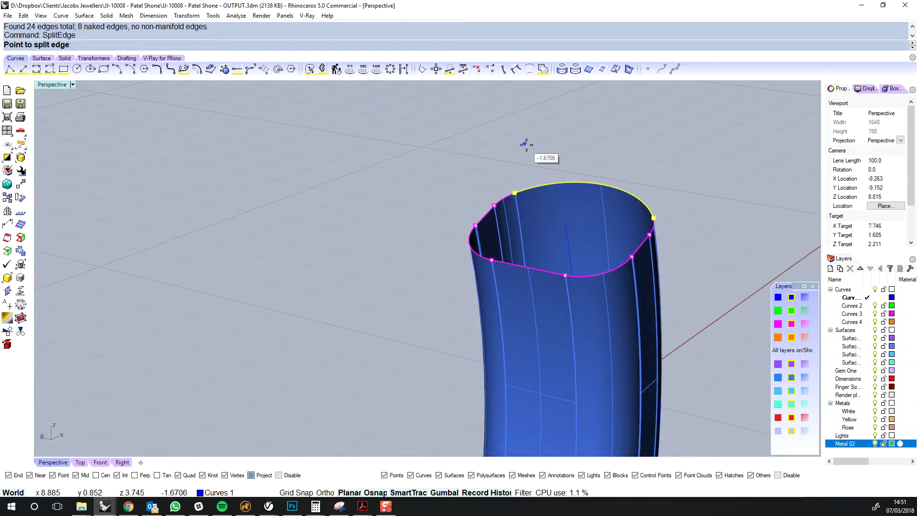
{"action": "scroll", "coordinate": [588, 164], "scroll_direction": "up", "scroll_amount": 5}
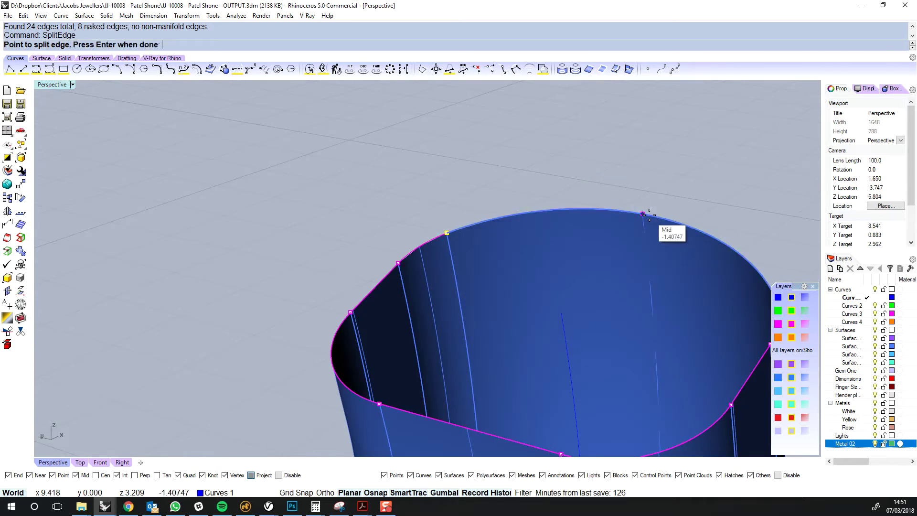
{"action": "right_click", "coordinate": [649, 215]}
{"action": "scroll", "coordinate": [646, 222], "scroll_direction": "down", "scroll_amount": 8}
{"action": "right_click_drag", "start_coordinate": [644, 231], "coordinate": [636, 225]}
{"action": "scroll", "coordinate": [635, 225], "scroll_direction": "up", "scroll_amount": 5}
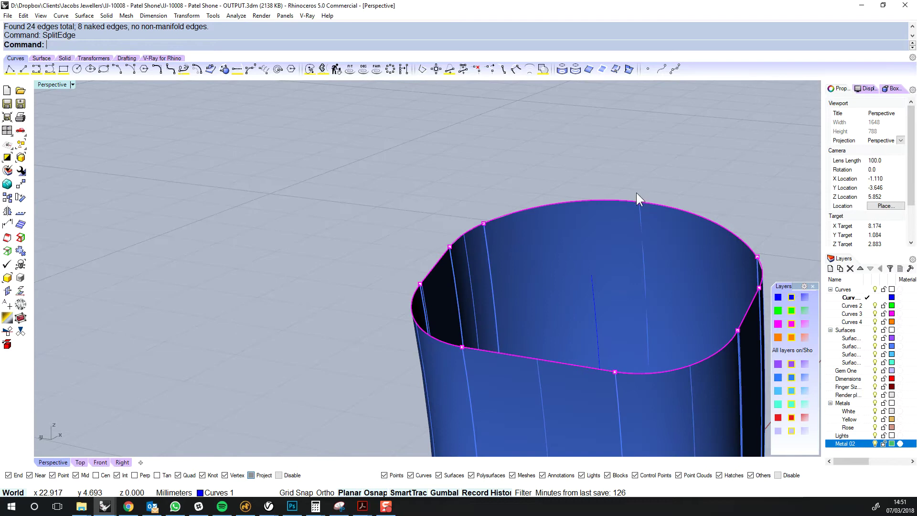
- Split the straight inner edge of the open rim, opposite the outer arc, at its midpoint
{"action": "right_click_drag", "start_coordinate": [563, 368], "coordinate": [566, 351]}
{"action": "right_click", "coordinate": [566, 352]}
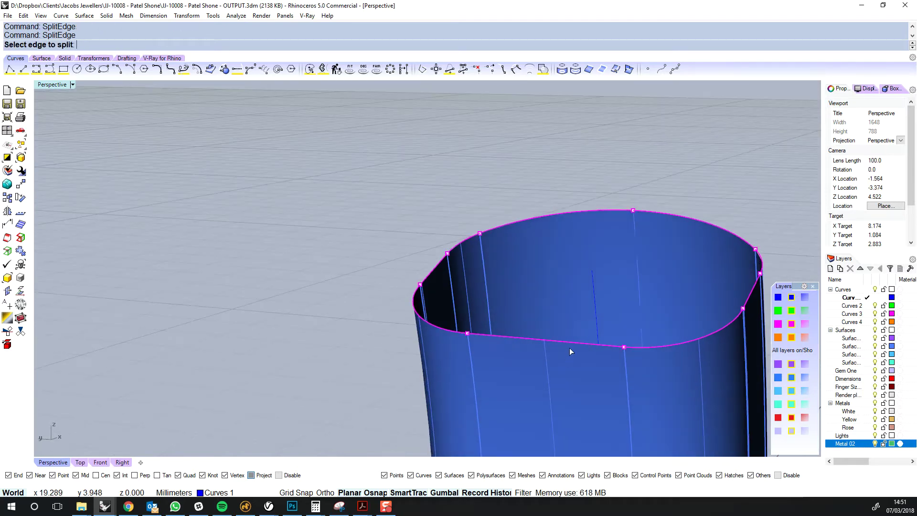
{"action": "left_click", "coordinate": [572, 341]}
{"action": "left_click", "coordinate": [549, 340]}
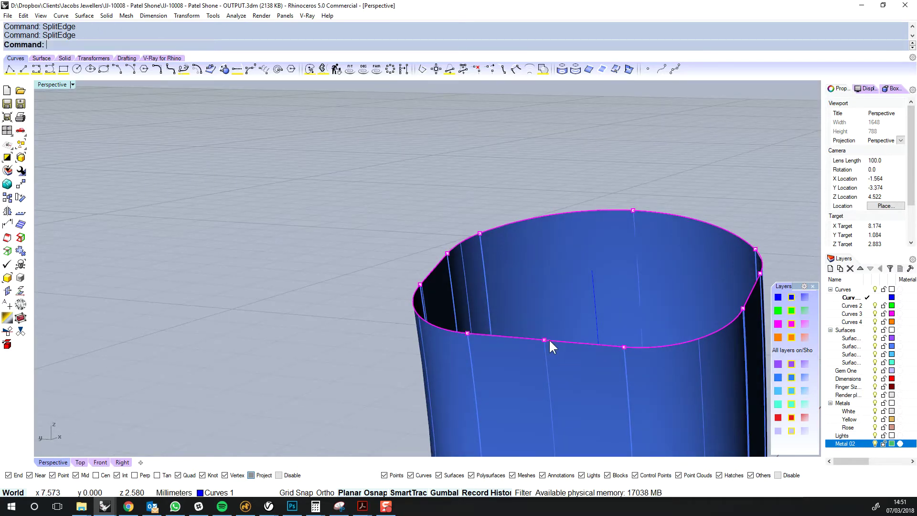
- Start a BlendSrf and choose the chain of edges along one half of the rim, between the two split points, as first edge
{"action": "scroll", "coordinate": [549, 340], "scroll_direction": "down", "scroll_amount": 6}
{"action": "right_click_drag", "start_coordinate": [567, 361], "coordinate": [538, 253], "text": "shift"}
{"action": "scroll", "coordinate": [499, 281], "scroll_direction": "up", "scroll_amount": 8}
{"action": "scroll", "coordinate": [510, 286], "scroll_direction": "down", "scroll_amount": 6}
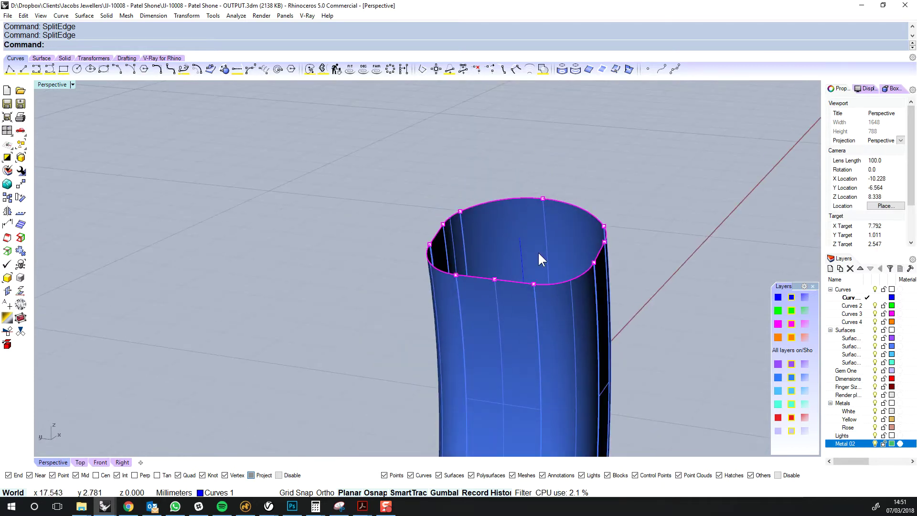
{"action": "type", "text": "dSrf"}
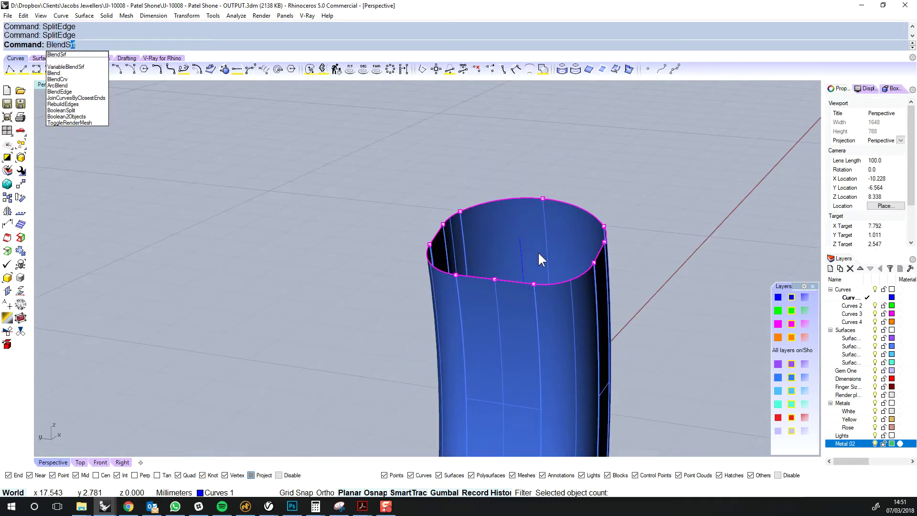
{"action": "key", "text": "Return"}
{"action": "scroll", "coordinate": [526, 272], "scroll_direction": "up", "scroll_amount": 5}
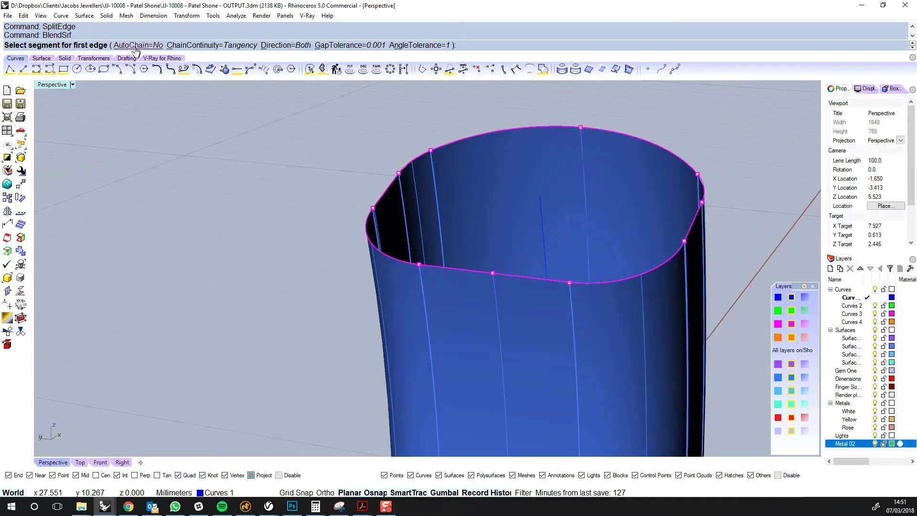
{"action": "left_click", "coordinate": [527, 277]}
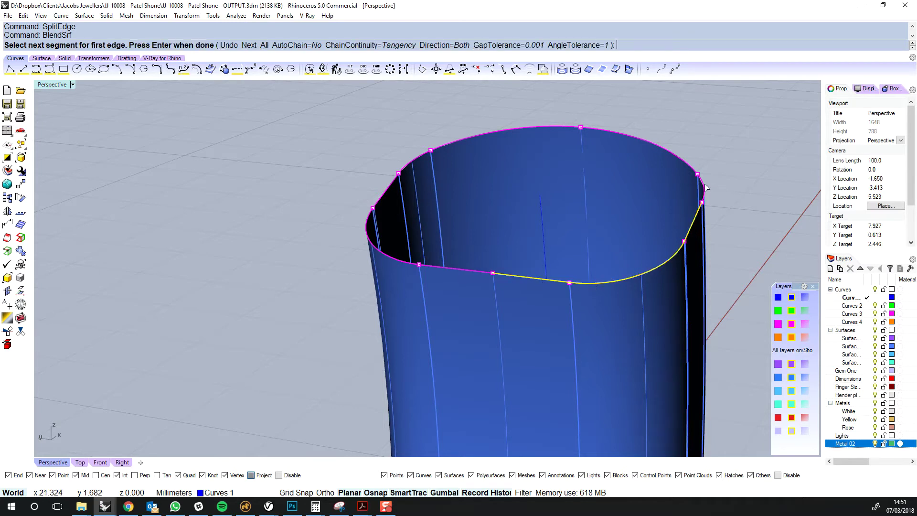
{"action": "left_click", "coordinate": [685, 163]}
{"action": "right_click_drag", "start_coordinate": [636, 206], "coordinate": [619, 213]}
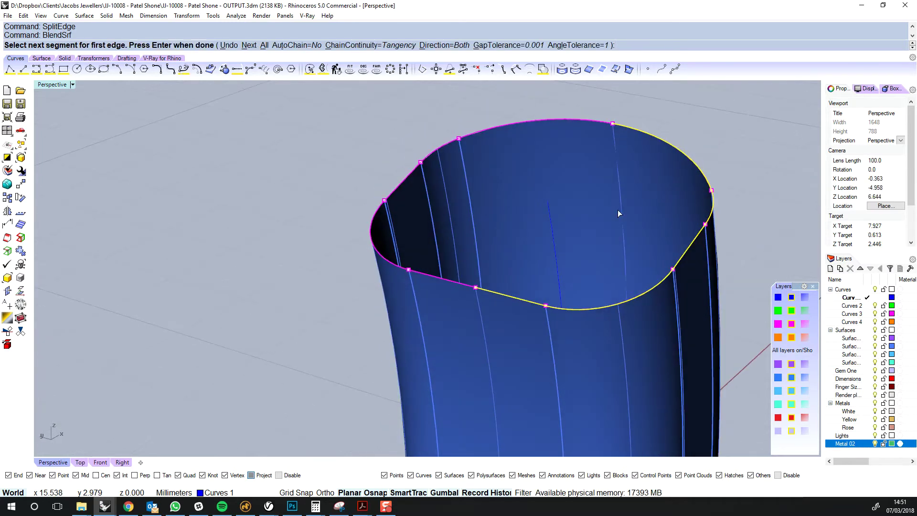
{"action": "key", "text": "Return"}
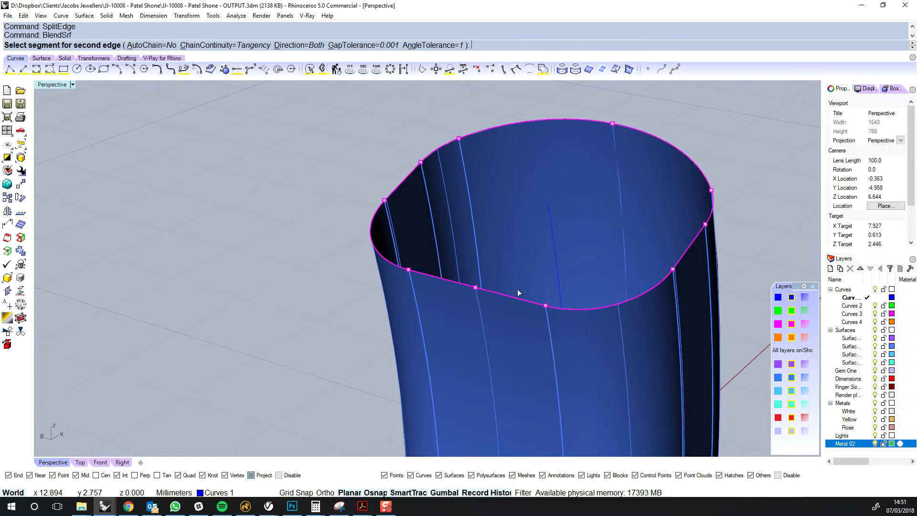
- Choose the remaining half of the rim, edge by edge between the split points, as the blend's second edge
{"action": "left_click", "coordinate": [461, 282]}
{"action": "left_click", "coordinate": [389, 261]}
{"action": "left_click", "coordinate": [416, 167]}
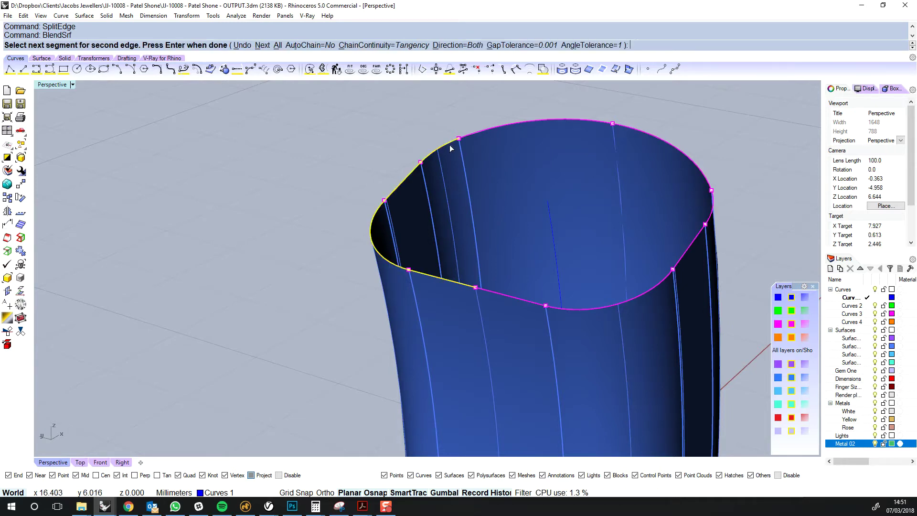
{"action": "key", "text": "Return"}
- Lock the two blend bulge values together and set both to 0.642
{"action": "scroll", "coordinate": [577, 218], "scroll_direction": "down", "scroll_amount": 5}
{"action": "right_click_drag", "start_coordinate": [621, 180], "coordinate": [565, 296]}
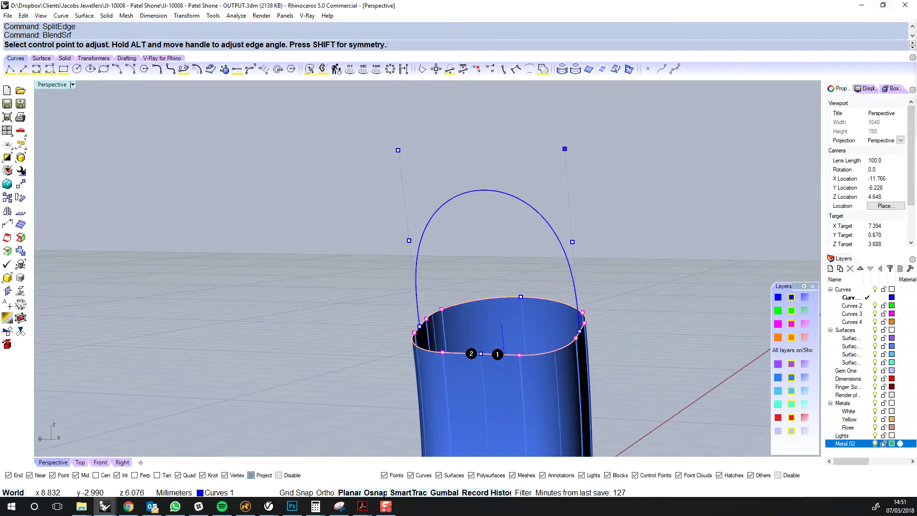
{"action": "key", "text": "Return"}
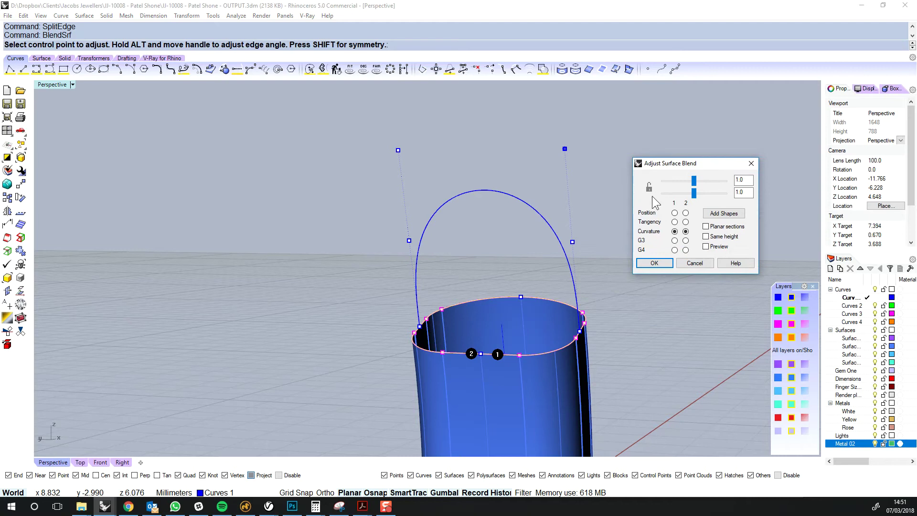
{"action": "left_click_drag", "start_coordinate": [696, 197], "coordinate": [684, 194]}
{"action": "right_click_drag", "start_coordinate": [693, 284], "coordinate": [697, 285]}
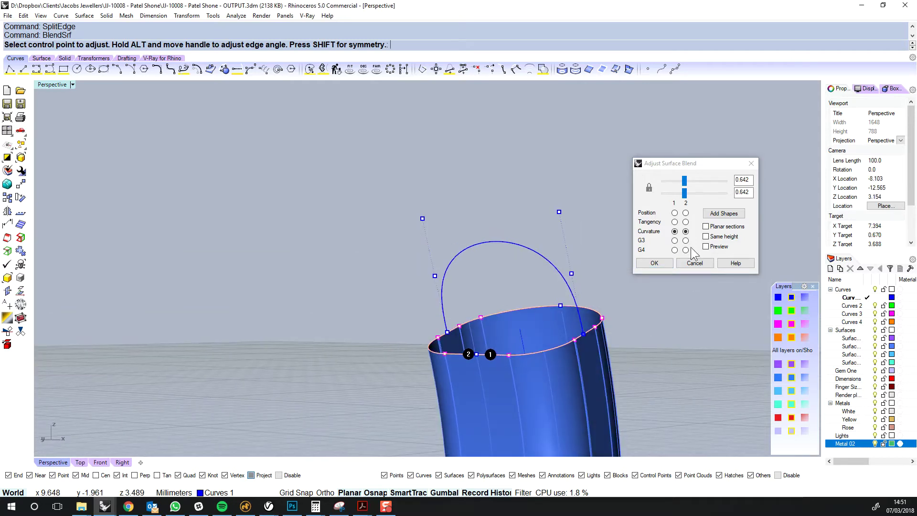
- Try Tangency continuity on both blend edges and switch both back to Curvature
{"action": "left_click", "coordinate": [676, 222]}
{"action": "left_click", "coordinate": [686, 223]}
{"action": "right_click_drag", "start_coordinate": [503, 333], "coordinate": [506, 333]}
{"action": "left_click", "coordinate": [675, 232]}
{"action": "left_click", "coordinate": [686, 231]}
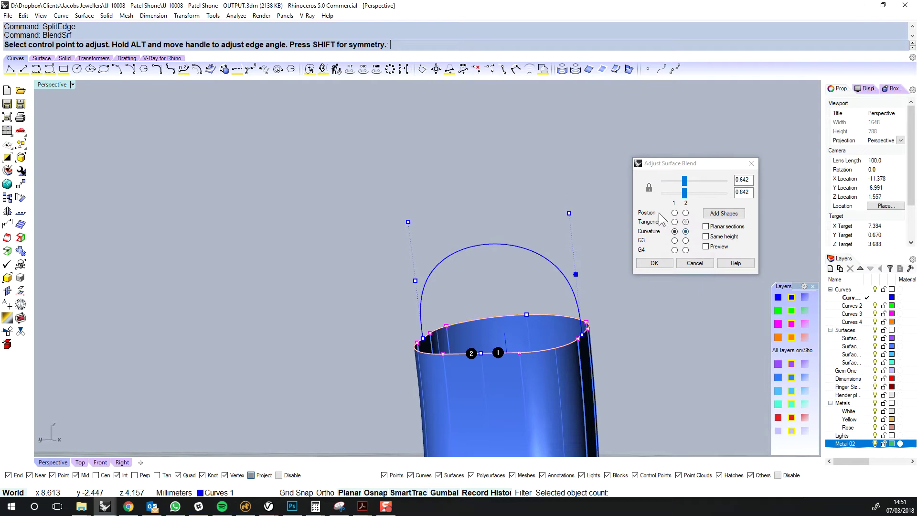
- Adjust the blend profile's outer control points symmetrically into a lower, rounded dome and create the blend surface
{"action": "left_click", "coordinate": [570, 213]}
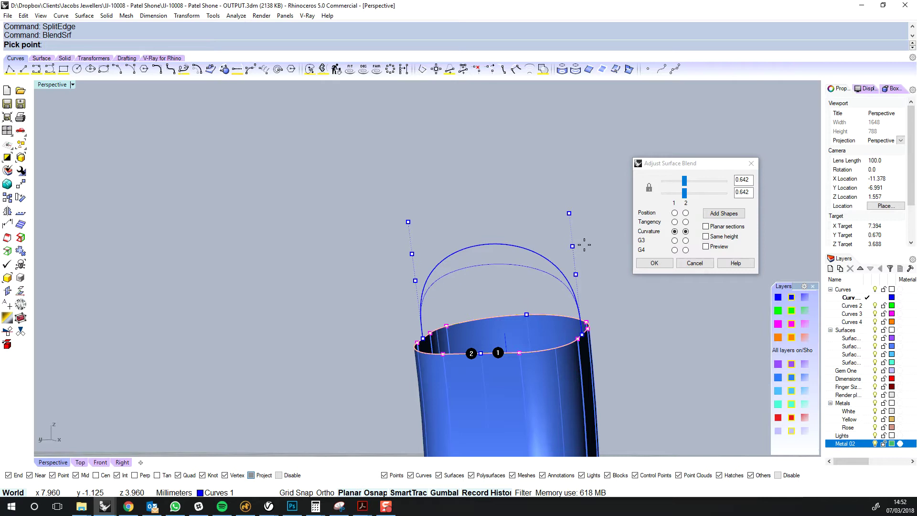
{"action": "left_click", "coordinate": [584, 245]}
{"action": "scroll", "coordinate": [626, 291], "scroll_direction": "down", "scroll_amount": 2}
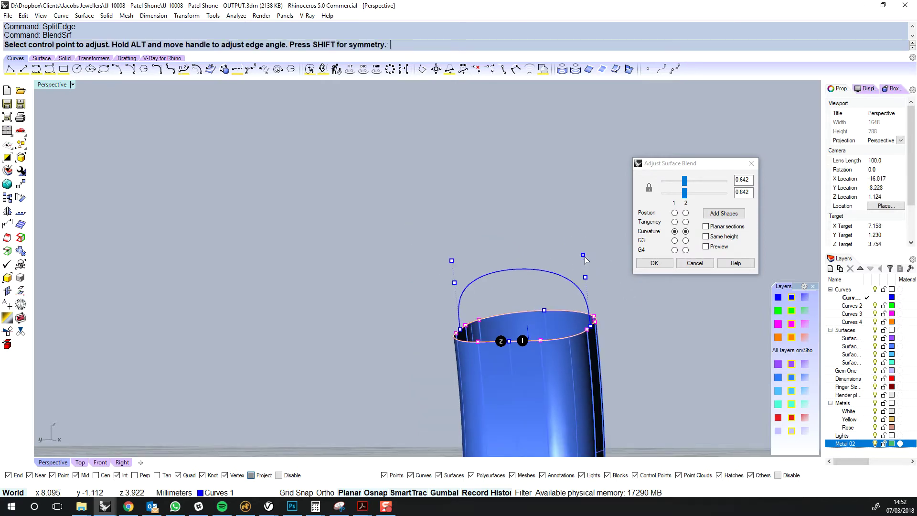
{"action": "left_click", "coordinate": [583, 255], "text": "shift"}
{"action": "left_click", "coordinate": [581, 235], "text": "shift"}
{"action": "left_click", "coordinate": [660, 265]}
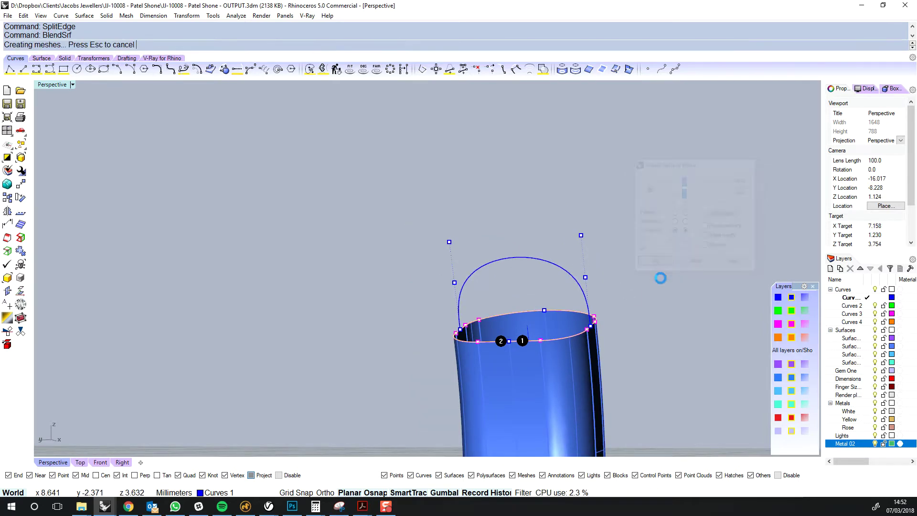
- Try to join the blended dome to the bar, close the edge analysis and examine the rounded end from several sides
{"action": "right_click_drag", "start_coordinate": [690, 283], "coordinate": [615, 277]}
{"action": "key", "text": "ctrl+j"}
{"action": "left_click", "coordinate": [533, 364]}
{"action": "left_click", "coordinate": [545, 268]}
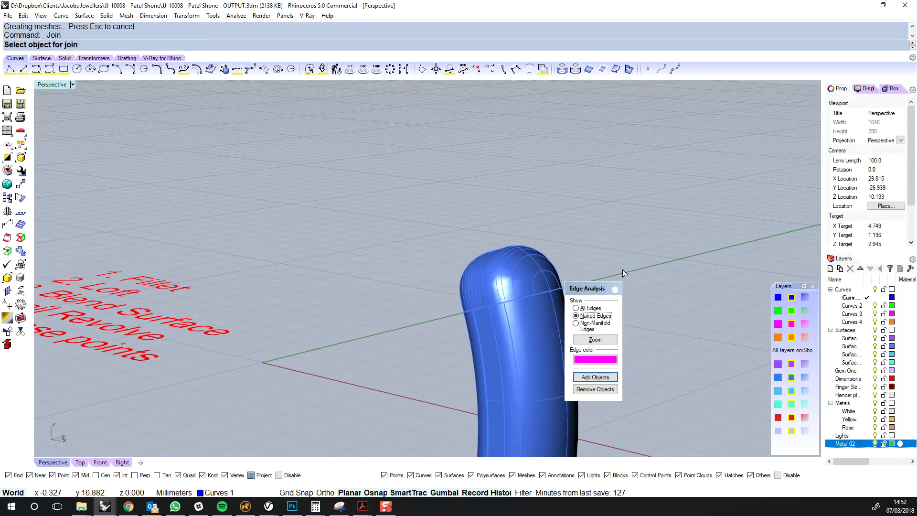
{"action": "left_click", "coordinate": [615, 291]}
{"action": "mouse_move", "coordinate": [621, 273]}
{"action": "right_mouse_down"}
{"action": "mouse_move", "coordinate": [641, 286]}
{"action": "mouse_move", "coordinate": [644, 213]}
{"action": "mouse_move", "coordinate": [671, 345]}
{"action": "mouse_move", "coordinate": [627, 311]}
{"action": "mouse_move", "coordinate": [578, 241]}
{"action": "mouse_move", "coordinate": [483, 226]}
{"action": "mouse_move", "coordinate": [473, 236]}
{"action": "mouse_move", "coordinate": [643, 258]}
{"action": "mouse_move", "coordinate": [626, 254]}
{"action": "mouse_move", "coordinate": [619, 273]}
{"action": "mouse_move", "coordinate": [633, 272]}
{"action": "mouse_move", "coordinate": [652, 231]}
{"action": "mouse_move", "coordinate": [532, 245]}
{"action": "mouse_move", "coordinate": [600, 267]}
{"action": "mouse_move", "coordinate": [440, 231]}
{"action": "right_mouse_up"}
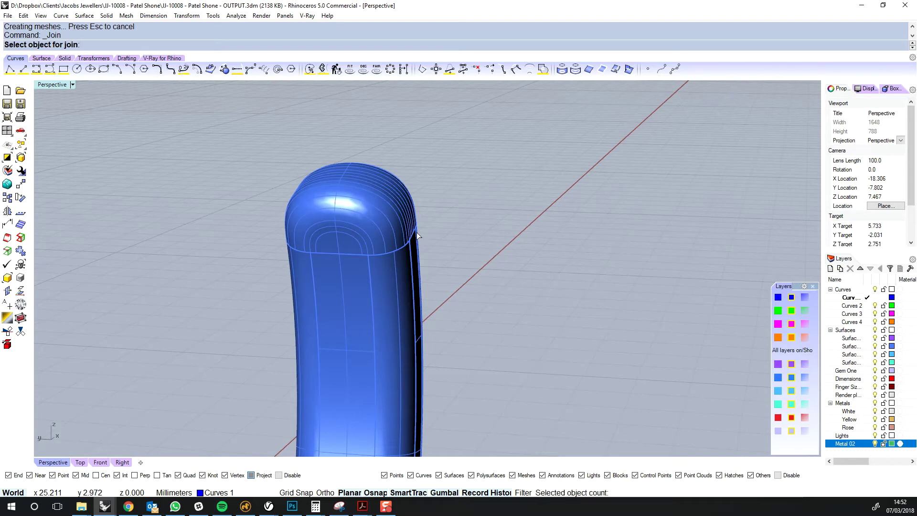
{"action": "right_click_drag", "start_coordinate": [285, 194], "coordinate": [511, 260]}
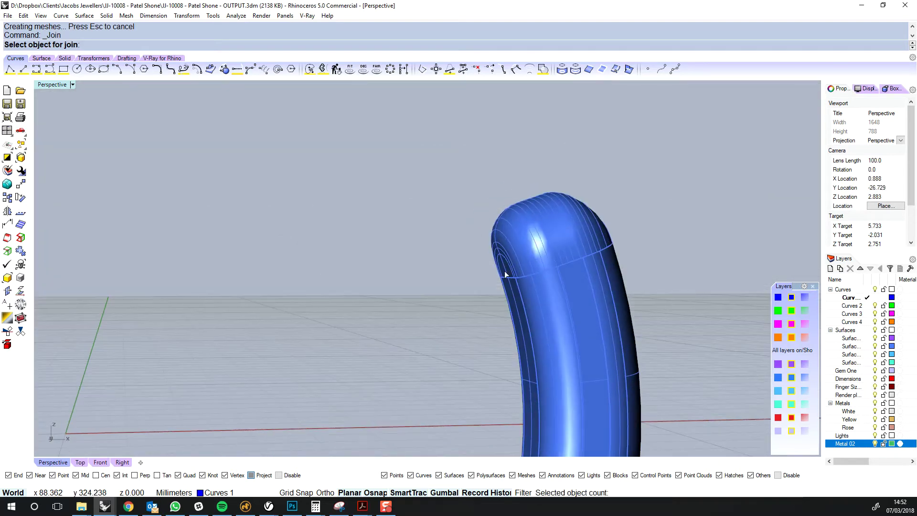
{"action": "right_click_drag", "start_coordinate": [555, 236], "coordinate": [580, 243]}
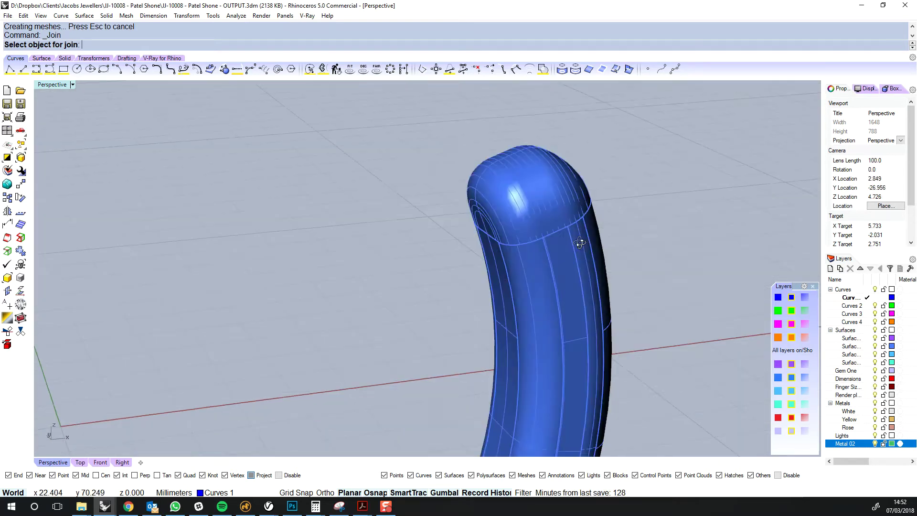
- Cancel the join, undo the blend surface and select the open bar
{"action": "key", "text": "Escape"}
{"action": "key", "text": "ctrl+z"}
{"action": "right_click_drag", "start_coordinate": [677, 225], "coordinate": [563, 246]}
{"action": "right_click_drag", "start_coordinate": [636, 225], "coordinate": [635, 242]}
{"action": "left_click_drag", "start_coordinate": [609, 289], "coordinate": [731, 237]}
{"action": "left_click", "coordinate": [737, 238]}
{"action": "right_click_drag", "start_coordinate": [699, 194], "coordinate": [618, 217]}
{"action": "left_click", "coordinate": [618, 217]}
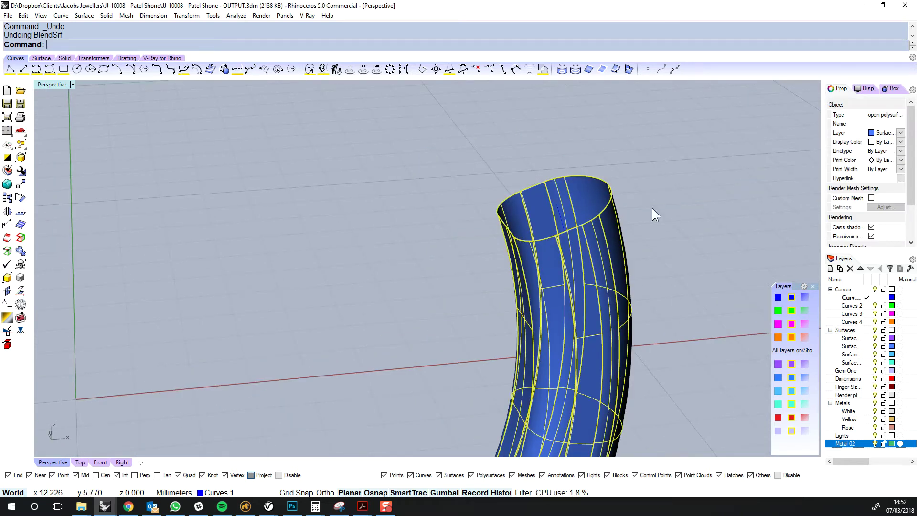
- Show the naked edges of the open bar and check the faces and edge points around its rim
{"action": "left_click", "coordinate": [21, 238]}
{"action": "right_click_drag", "start_coordinate": [308, 224], "coordinate": [562, 290]}
{"action": "left_click", "coordinate": [531, 305]}
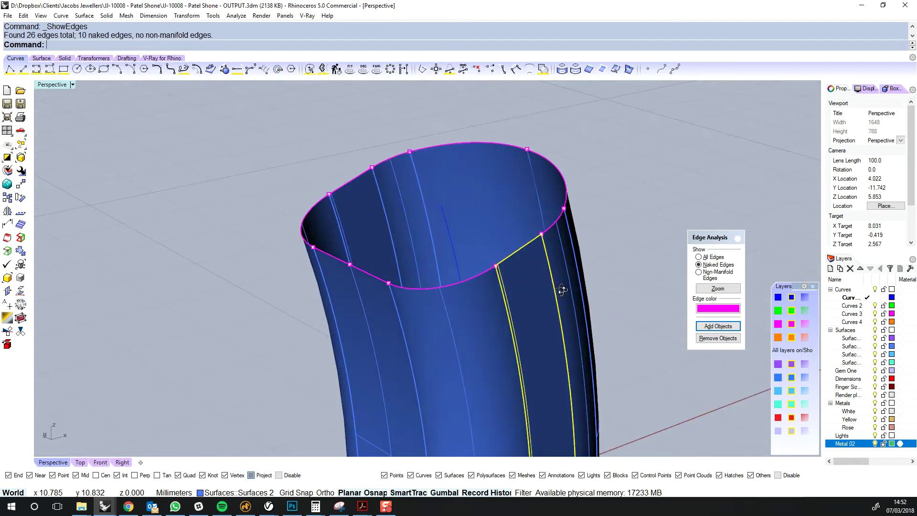
{"action": "left_click", "coordinate": [624, 223]}
{"action": "right_click_drag", "start_coordinate": [623, 224], "coordinate": [614, 266]}
{"action": "left_click", "coordinate": [571, 260]}
{"action": "left_click", "coordinate": [451, 328], "text": "shift"}
{"action": "left_click", "coordinate": [630, 195]}
{"action": "right_click_drag", "start_coordinate": [630, 195], "coordinate": [571, 270]}
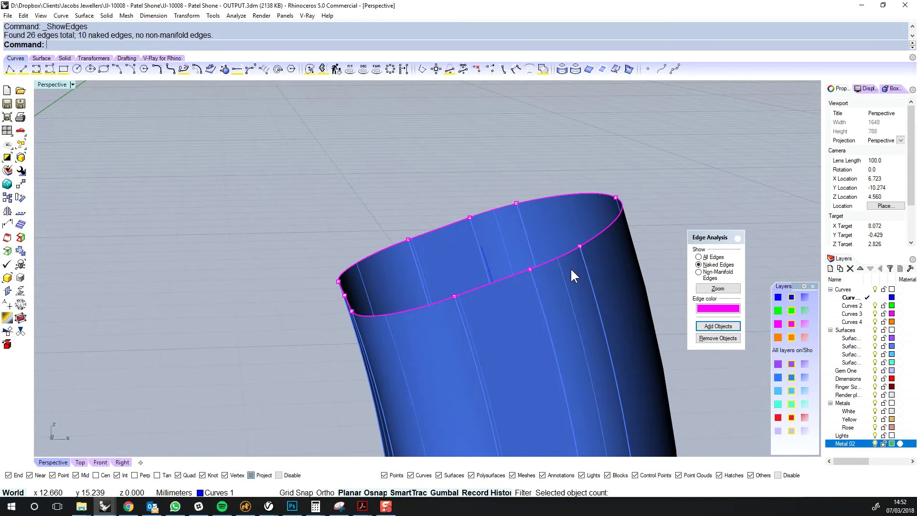
- Split the rim edges at their midpoints on the two opposite flat sides of the bar with SplitEdge
{"action": "type", "text": "Edge"}
{"action": "key", "text": "Return"}
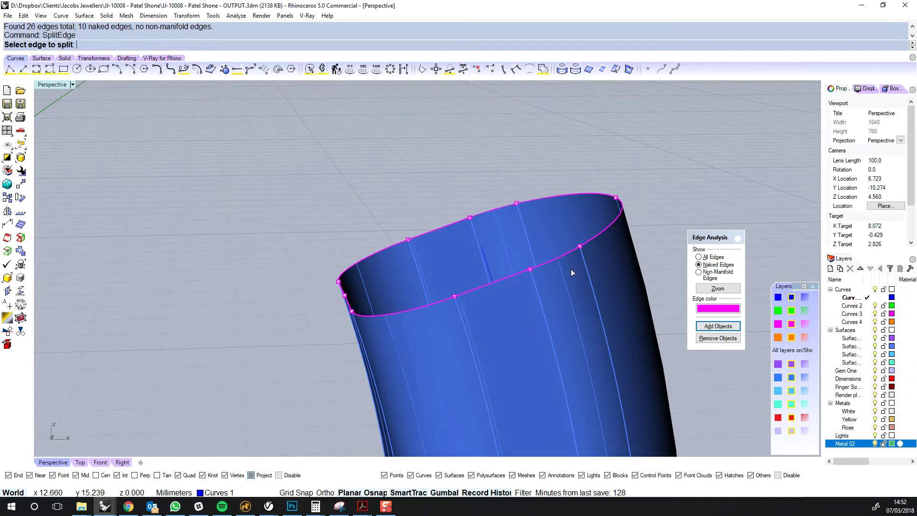
{"action": "left_click", "coordinate": [505, 279]}
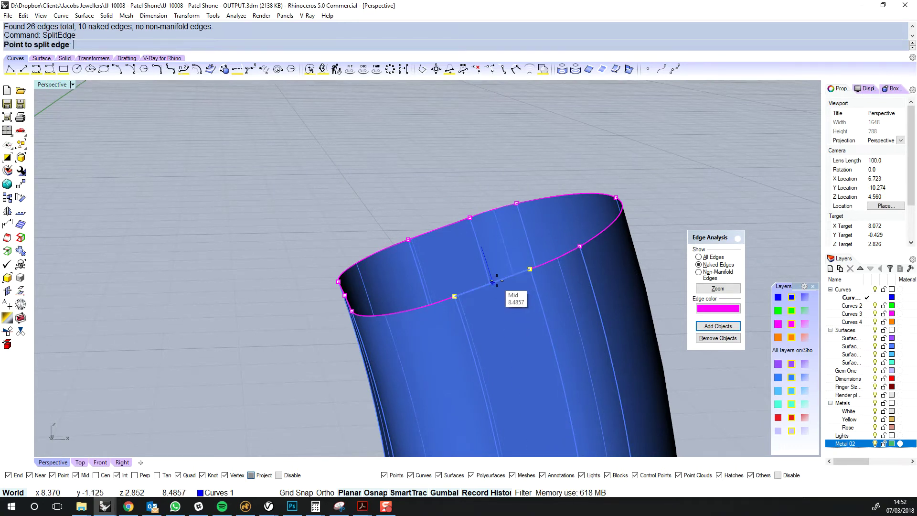
{"action": "right_click_drag", "start_coordinate": [498, 280], "coordinate": [523, 285]}
{"action": "left_click", "coordinate": [522, 282]}
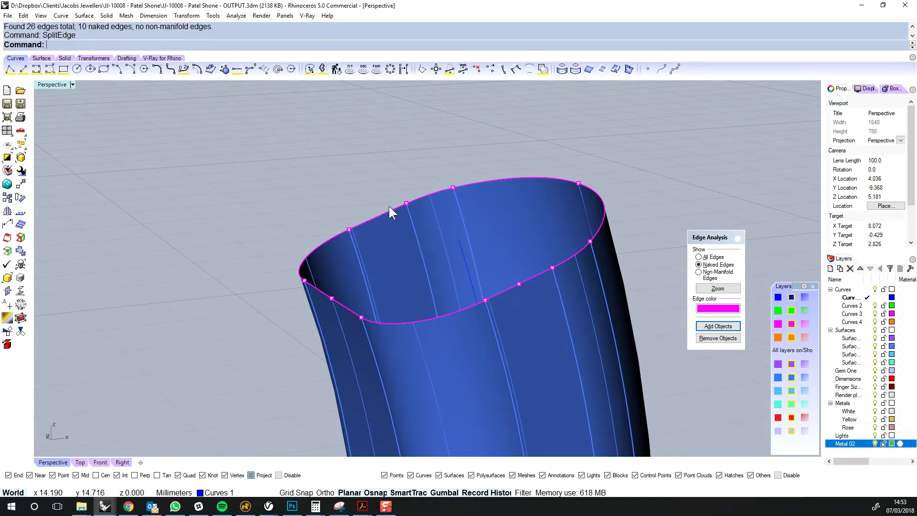
{"action": "right_click", "coordinate": [395, 212]}
{"action": "left_click", "coordinate": [395, 210]}
{"action": "left_click", "coordinate": [389, 210]}
{"action": "key", "text": "Return"}
{"action": "right_click_drag", "start_coordinate": [389, 210], "coordinate": [494, 180]}
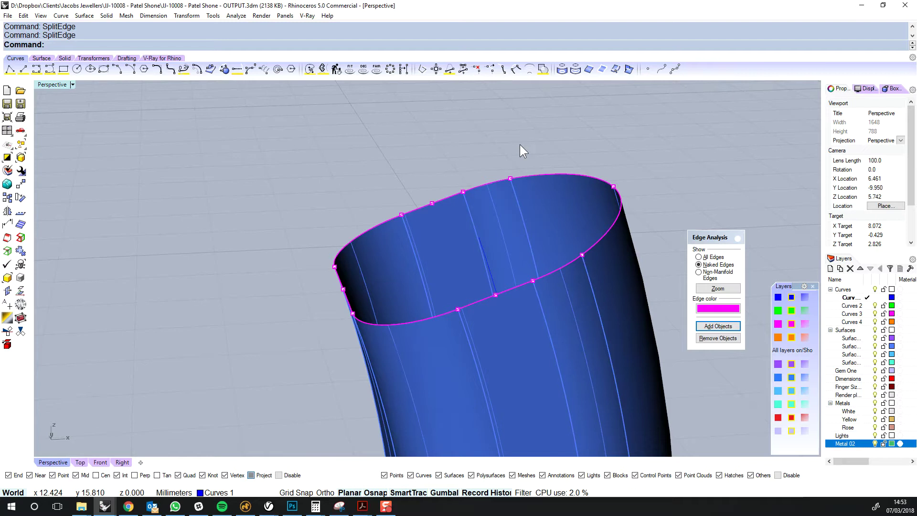
- Start BlendSrf with one half of the rim between the new split points as first edge and the other half as second
{"action": "type", "text": "BlendSrf"}
{"action": "key", "text": "Return"}
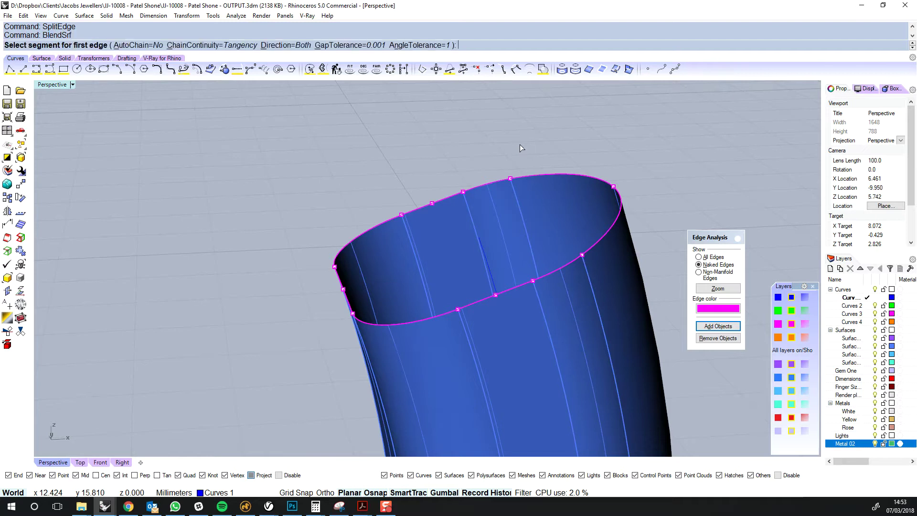
{"action": "left_click", "coordinate": [448, 199]}
{"action": "left_click", "coordinate": [601, 234]}
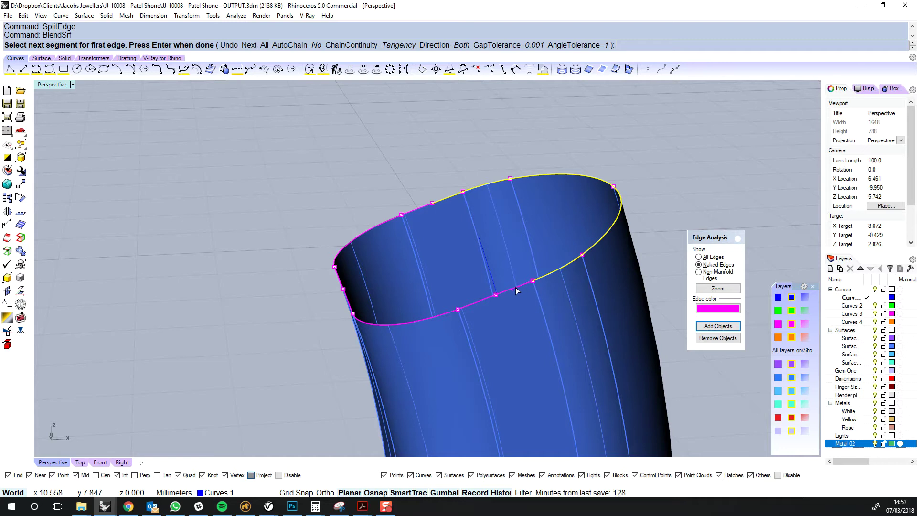
{"action": "key", "text": "Return"}
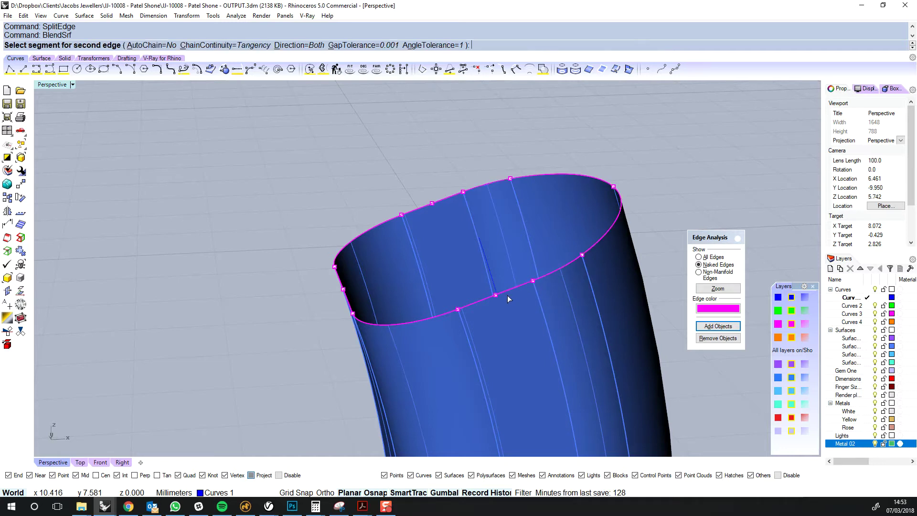
{"action": "left_click", "coordinate": [417, 209]}
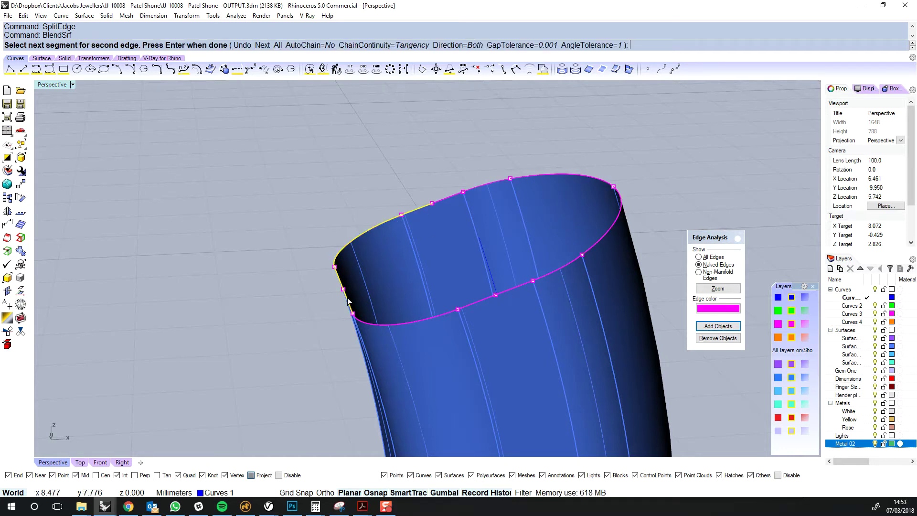
{"action": "left_click", "coordinate": [366, 321]}
{"action": "key", "text": "Return"}
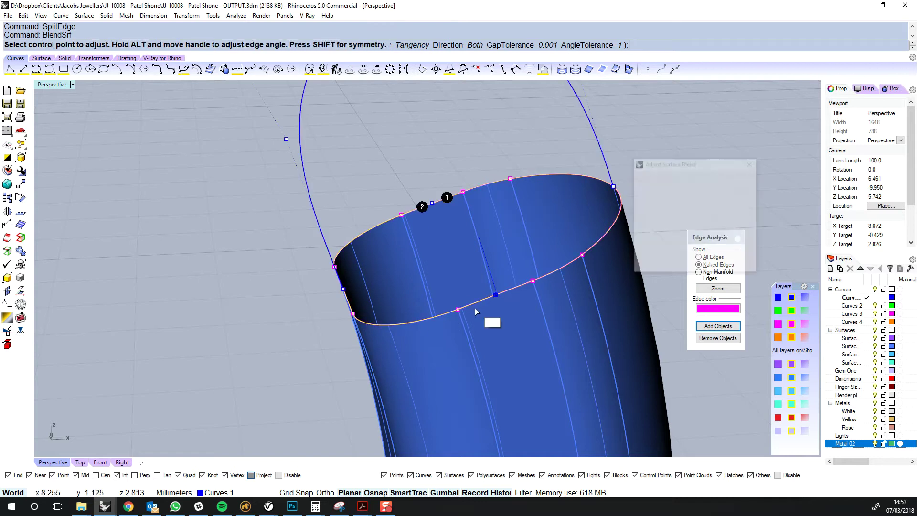
- Lock the two blend bulge values together, reduce them slightly and create the blend surface with Curvature continuity
{"action": "scroll", "coordinate": [527, 296], "scroll_direction": "down", "scroll_amount": 2}
{"action": "right_click_drag", "start_coordinate": [528, 296], "coordinate": [445, 244]}
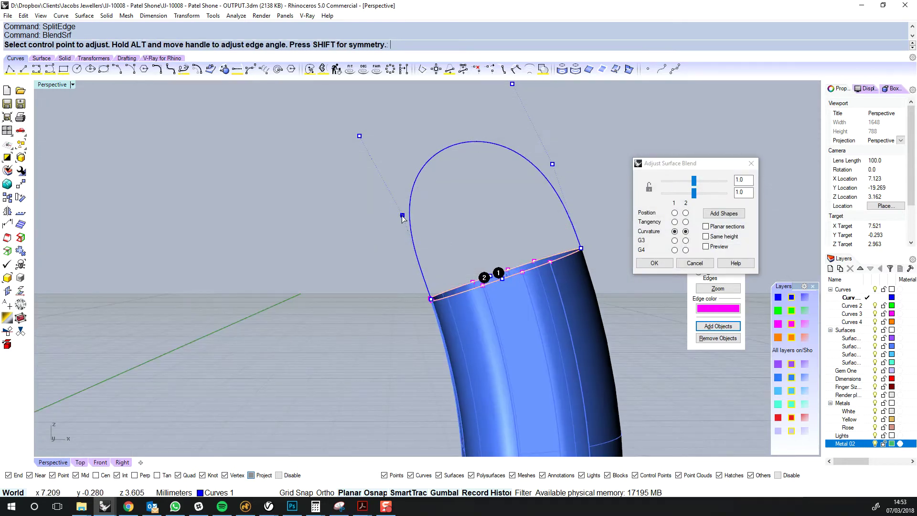
{"action": "left_click", "coordinate": [649, 188]}
{"action": "left_click_drag", "start_coordinate": [694, 193], "coordinate": [685, 193]}
{"action": "left_click", "coordinate": [666, 263]}
{"action": "right_click_drag", "start_coordinate": [637, 237], "coordinate": [631, 287]}
- Join the blended dome to the bar and close the edge analysis
{"action": "key", "text": "ctrl+j"}
{"action": "left_click", "coordinate": [449, 301]}
{"action": "left_click", "coordinate": [469, 217]}
{"action": "left_click", "coordinate": [739, 238]}
{"action": "scroll", "coordinate": [684, 237], "scroll_direction": "down", "scroll_amount": 8}
{"action": "right_click_drag", "start_coordinate": [683, 237], "coordinate": [674, 277]}
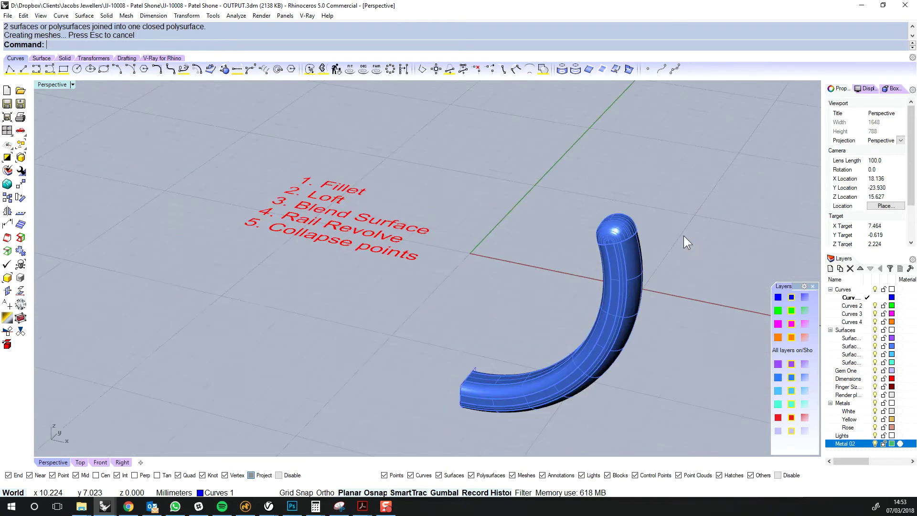
- Show the hidden objects and move the blended bar in the positive Y direction, away from the sweep curves
{"action": "left_click", "coordinate": [637, 270]}
{"action": "right_click_drag", "start_coordinate": [648, 246], "coordinate": [572, 292]}
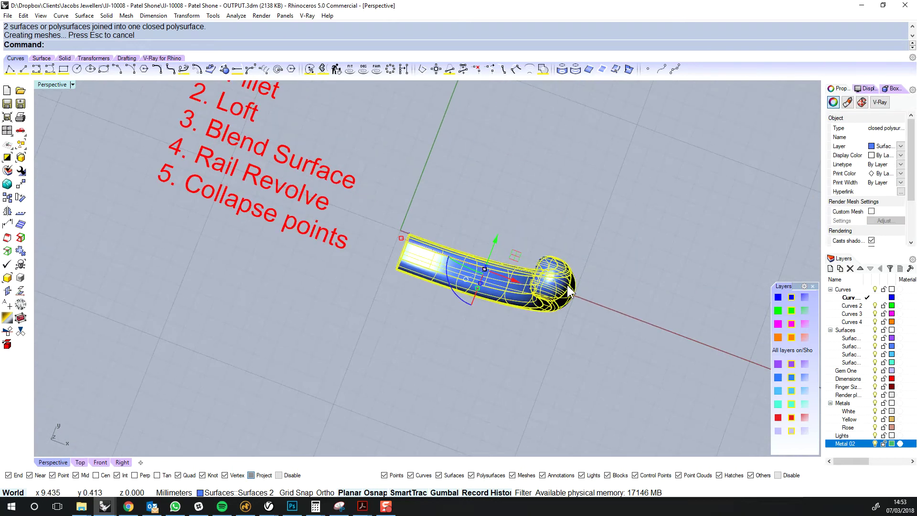
{"action": "key", "text": "ctrl+alt+h"}
{"action": "left_click_drag", "start_coordinate": [497, 238], "coordinate": [534, 156]}
- Select all three finished bars and move them together further in the positive Y direction
{"action": "scroll", "coordinate": [532, 157], "scroll_direction": "down", "scroll_amount": 5}
{"action": "right_click_drag", "start_coordinate": [532, 157], "coordinate": [600, 117]}
{"action": "left_click_drag", "start_coordinate": [600, 118], "coordinate": [412, 174], "text": "shift"}
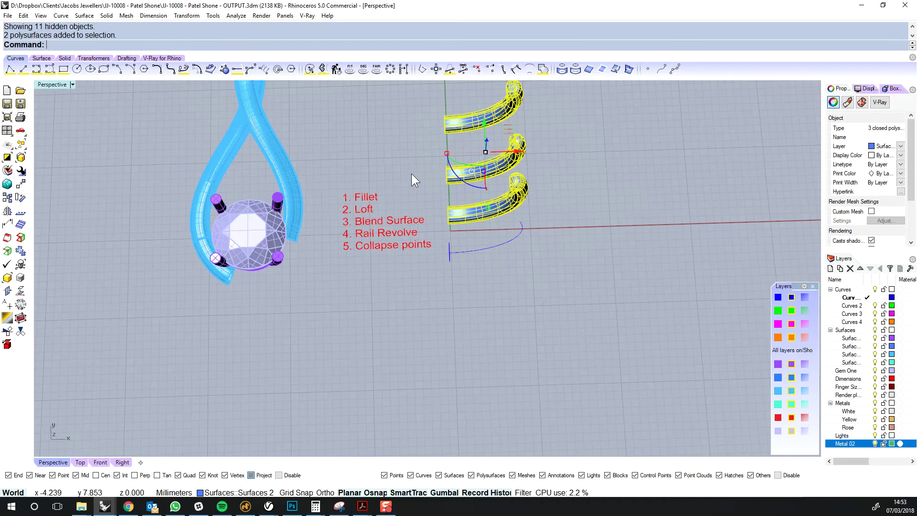
{"action": "left_click", "coordinate": [266, 159], "text": "shift"}
{"action": "left_click", "coordinate": [333, 280]}
- Hide the ring model with its gemstone and the three finished bars, keeping only the sweep curves and text
{"action": "scroll", "coordinate": [273, 232], "scroll_direction": "down", "scroll_amount": 4}
{"action": "right_click_drag", "start_coordinate": [270, 232], "coordinate": [308, 296], "text": "shift"}
{"action": "left_click_drag", "start_coordinate": [211, 117], "coordinate": [329, 370]}
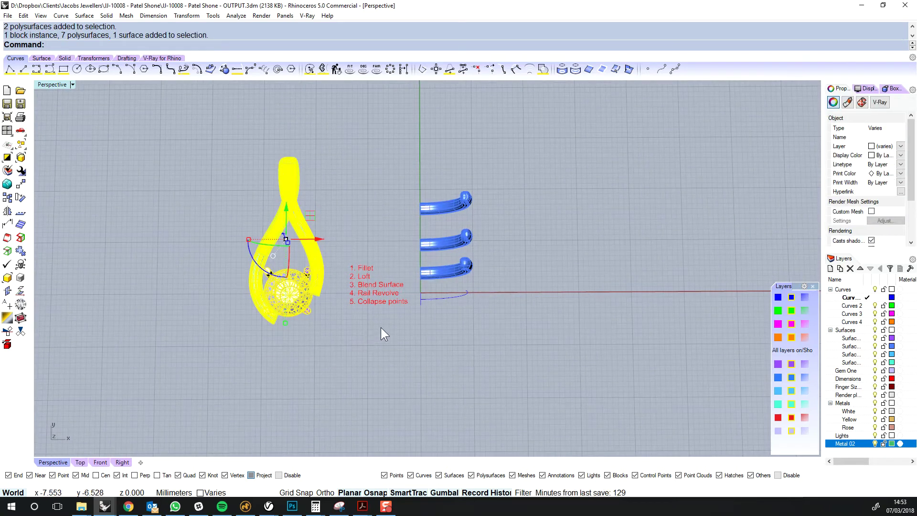
{"action": "key", "text": "ctrl+h"}
{"action": "right_click_drag", "start_coordinate": [496, 206], "coordinate": [488, 190]}
{"action": "scroll", "coordinate": [497, 210], "scroll_direction": "up", "scroll_amount": 4}
{"action": "right_click_drag", "start_coordinate": [489, 270], "coordinate": [495, 286]}
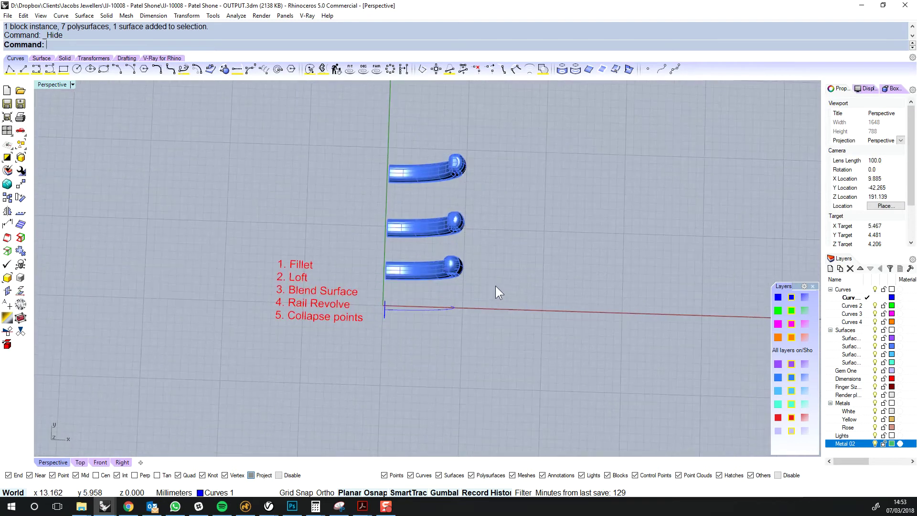
{"action": "left_click_drag", "start_coordinate": [431, 276], "coordinate": [428, 281]}
{"action": "key", "text": "ctrl+h"}
- Sweep the profile curve along the curved rail with Sweep1 to create a new bar
{"action": "scroll", "coordinate": [489, 299], "scroll_direction": "up", "scroll_amount": 3}
{"action": "right_click_drag", "start_coordinate": [489, 300], "coordinate": [510, 244]}
{"action": "right_click_drag", "start_coordinate": [510, 244], "coordinate": [498, 309], "text": "shift"}
{"action": "left_click", "coordinate": [409, 358]}
{"action": "key", "text": "F5"}
{"action": "left_click_drag", "start_coordinate": [309, 335], "coordinate": [400, 400]}
{"action": "key", "text": "Return"}
{"action": "key", "text": "Return"}
{"action": "scroll", "coordinate": [484, 280], "scroll_direction": "up", "scroll_amount": 6}
{"action": "key", "text": "Return"}
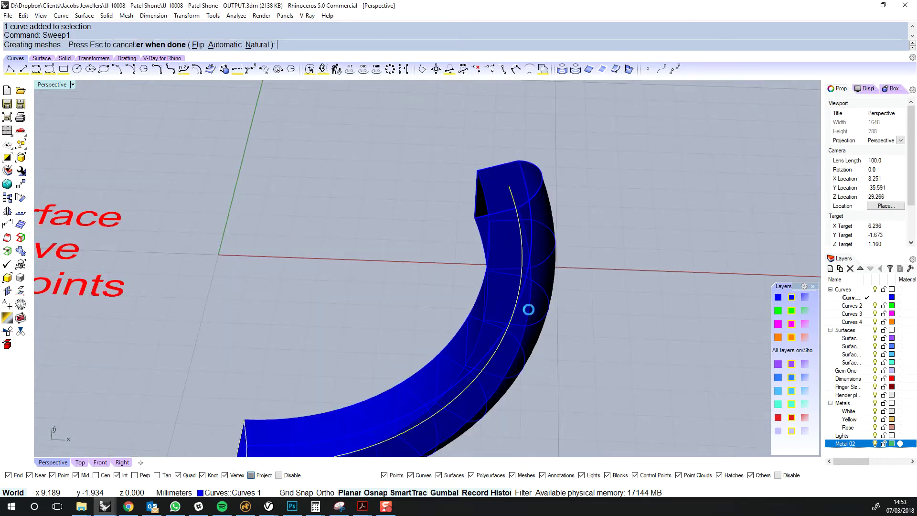
{"action": "left_click", "coordinate": [534, 309]}
- Put the swept bar on the Surfaces 2 layer and cap its open ends
{"action": "scroll", "coordinate": [534, 308], "scroll_direction": "down", "scroll_amount": 5}
{"action": "right_click_drag", "start_coordinate": [535, 308], "coordinate": [514, 318]}
{"action": "left_click", "coordinate": [778, 377]}
{"action": "left_click", "coordinate": [622, 349]}
{"action": "right_click_drag", "start_coordinate": [622, 349], "coordinate": [561, 281]}
{"action": "left_click", "coordinate": [509, 311]}
{"action": "mouse_move", "coordinate": [509, 310]}
{"action": "right_mouse_down"}
{"action": "mouse_move", "coordinate": [514, 328]}
{"action": "mouse_move", "coordinate": [527, 304]}
{"action": "right_mouse_up"}
{"action": "type", "text": "cap"}
{"action": "key", "text": "Return"}
- Fillet the two long edges of the bar with FilletEdge
{"action": "type", "text": "filletedge"}
{"action": "key", "text": "Return"}
{"action": "left_click", "coordinate": [510, 306]}
{"action": "left_click", "coordinate": [478, 310]}
{"action": "key", "text": "Return"}
{"action": "key", "text": "Return"}
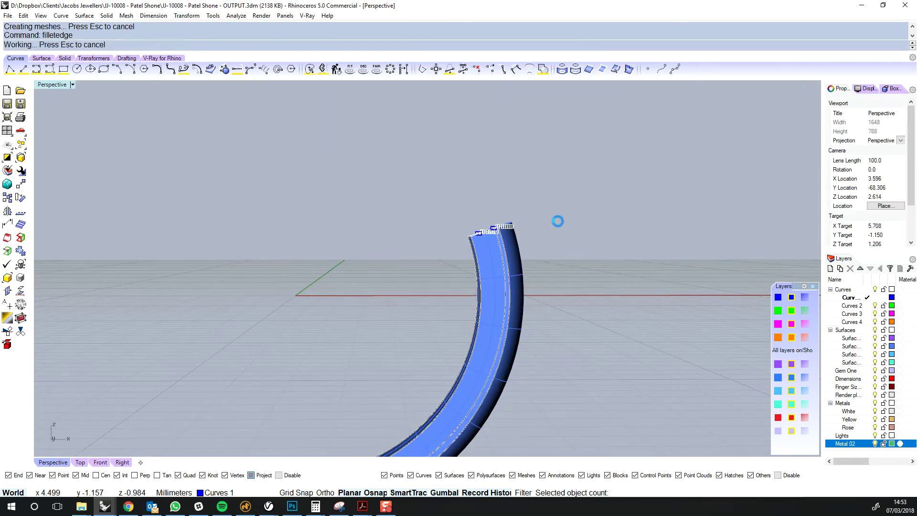
{"action": "scroll", "coordinate": [506, 235], "scroll_direction": "up", "scroll_amount": 8}
{"action": "mouse_move", "coordinate": [507, 235]}
{"action": "right_mouse_down"}
{"action": "mouse_move", "coordinate": [538, 273]}
{"action": "mouse_move", "coordinate": [499, 239]}
{"action": "right_mouse_up"}
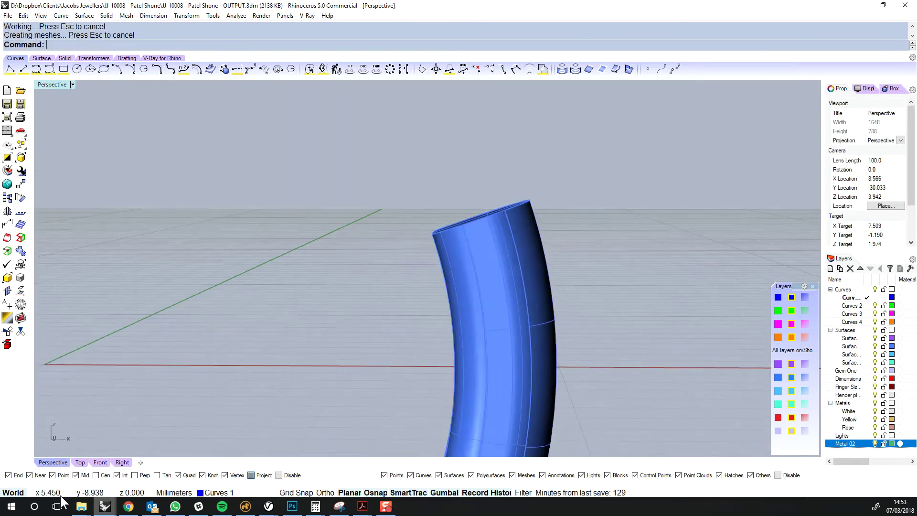
- In the Front view, draw a straight polyline from 0,0,0 across the bar just below its upper end
{"action": "left_click", "coordinate": [103, 462]}
{"action": "right_click_drag", "start_coordinate": [587, 251], "coordinate": [526, 317]}
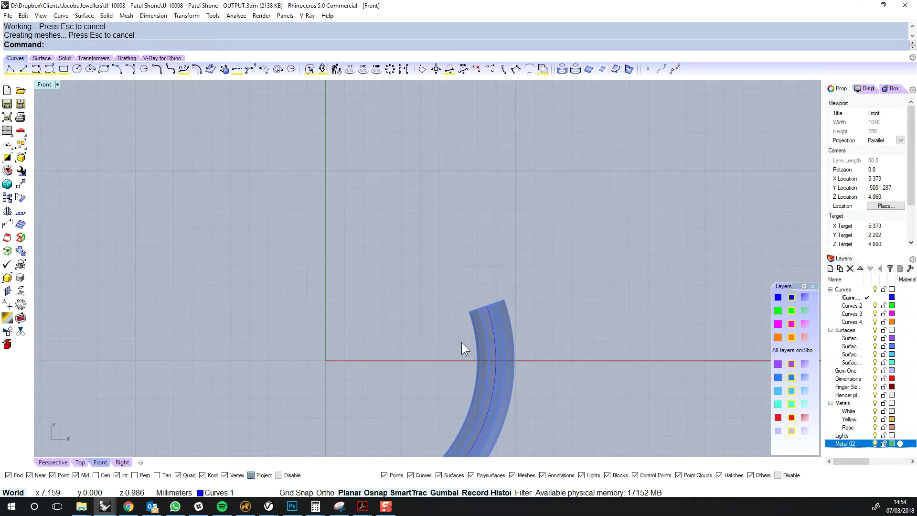
{"action": "type", "text": "polyline"}
{"action": "key", "text": "Return"}
{"action": "type", "text": "0,0,0"}
{"action": "key", "text": "Return"}
{"action": "scroll", "coordinate": [530, 340], "scroll_direction": "up", "scroll_amount": 3}
{"action": "left_click", "coordinate": [523, 308]}
{"action": "right_click", "coordinate": [522, 307]}
- Split the bar with the slanted line from the origin
{"action": "left_click", "coordinate": [468, 297]}
{"action": "right_click_drag", "start_coordinate": [491, 328], "coordinate": [500, 304]}
{"action": "type", "text": "split"}
{"action": "key", "text": "Return"}
{"action": "left_click_drag", "start_coordinate": [550, 269], "coordinate": [526, 310]}
{"action": "right_click", "coordinate": [526, 311]}
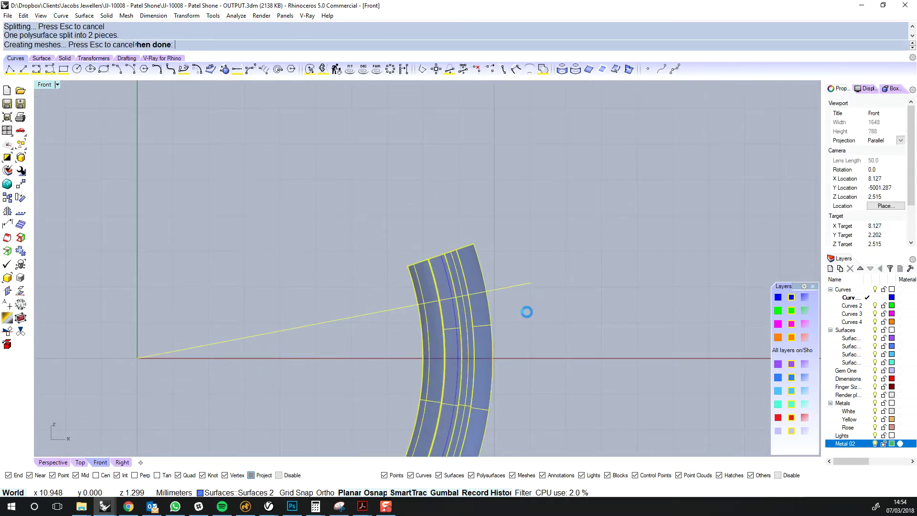
- Delete the short end piece of the bar above the cutting line
{"action": "scroll", "coordinate": [460, 313], "scroll_direction": "up", "scroll_amount": 8}
{"action": "left_click", "coordinate": [497, 258]}
{"action": "scroll", "coordinate": [490, 269], "scroll_direction": "down", "scroll_amount": 8}
{"action": "right_click_drag", "start_coordinate": [489, 270], "coordinate": [501, 328]}
{"action": "scroll", "coordinate": [519, 347], "scroll_direction": "up", "scroll_amount": 2}
{"action": "key", "text": "Delete"}
- Split the central rail curve with the same slanted line
{"action": "left_click", "coordinate": [490, 318]}
{"action": "right_click_drag", "start_coordinate": [524, 298], "coordinate": [540, 258]}
{"action": "type", "text": "split"}
{"action": "key", "text": "Return"}
{"action": "left_click", "coordinate": [585, 281]}
{"action": "right_click", "coordinate": [571, 323]}
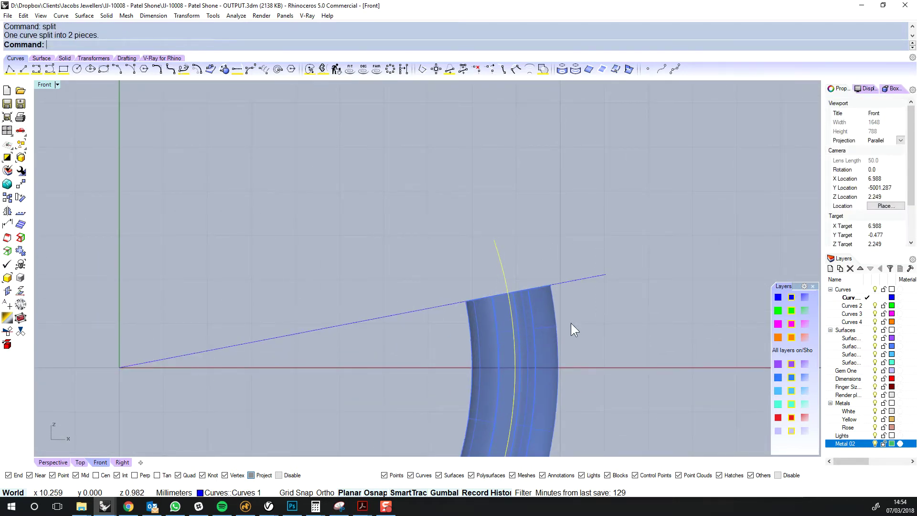
- Check the two pieces of the split rail curve where they meet at the bar's cut end
{"action": "left_click", "coordinate": [501, 266]}
{"action": "left_click", "coordinate": [485, 274]}
{"action": "scroll", "coordinate": [488, 270], "scroll_direction": "up", "scroll_amount": 8}
{"action": "right_click_drag", "start_coordinate": [552, 249], "coordinate": [513, 271]}
{"action": "right_click_drag", "start_coordinate": [520, 303], "coordinate": [500, 250]}
{"action": "left_click", "coordinate": [462, 300]}
{"action": "left_click", "coordinate": [569, 207]}
{"action": "left_click", "coordinate": [491, 325]}
{"action": "left_click", "coordinate": [514, 256]}
{"action": "left_click", "coordinate": [476, 297]}
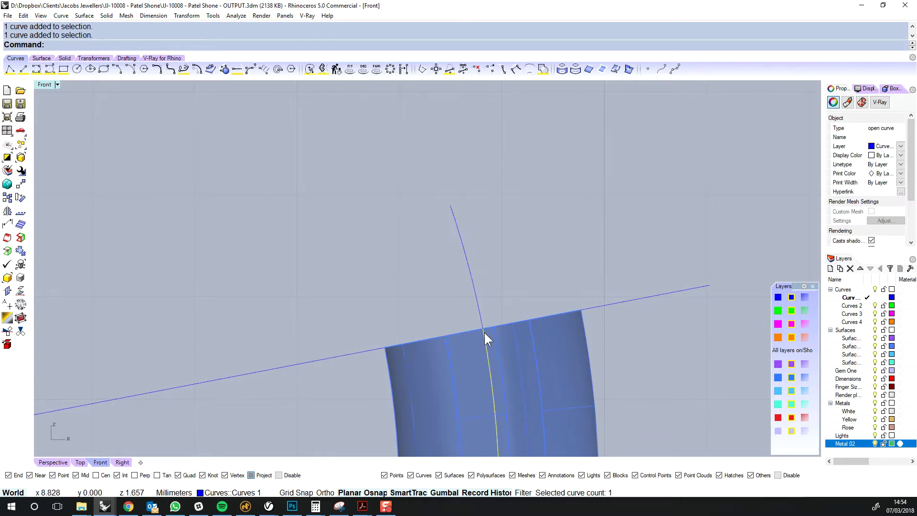
{"action": "left_click", "coordinate": [348, 193]}
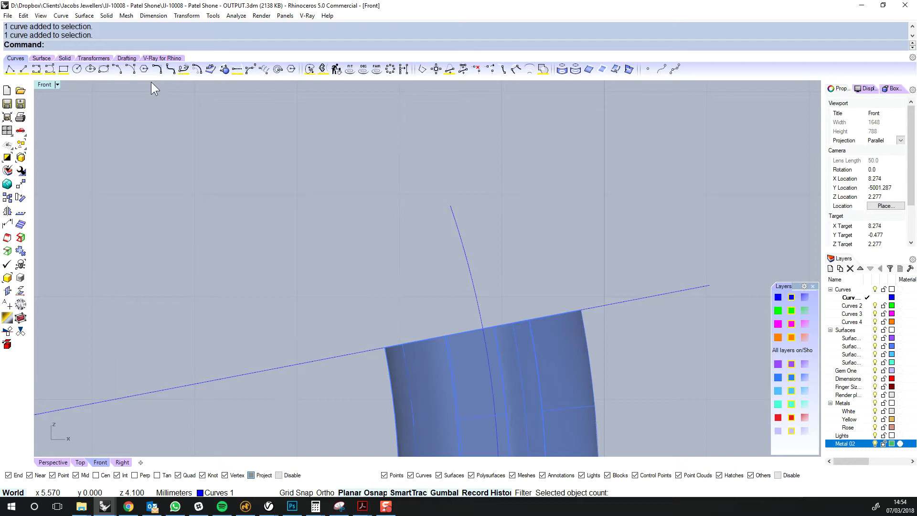
- Extend the lower rail piece dynamically with type Line beyond the bar's cut end, to about the height of the upper piece
{"action": "left_click", "coordinate": [238, 70]}
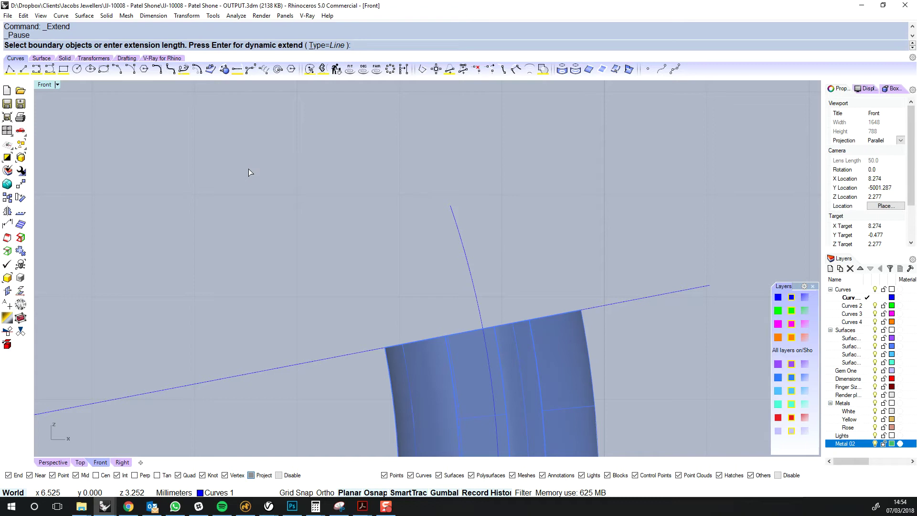
{"action": "key", "text": "Return"}
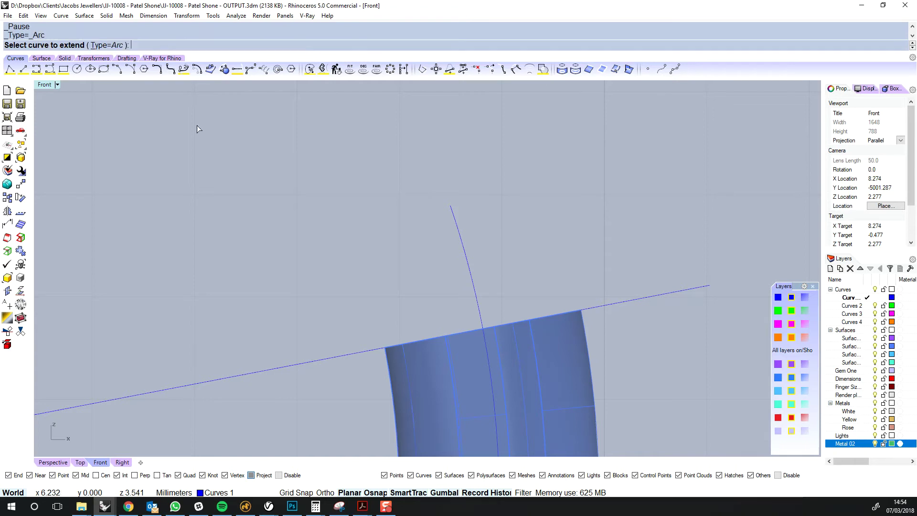
{"action": "left_click", "coordinate": [107, 45]}
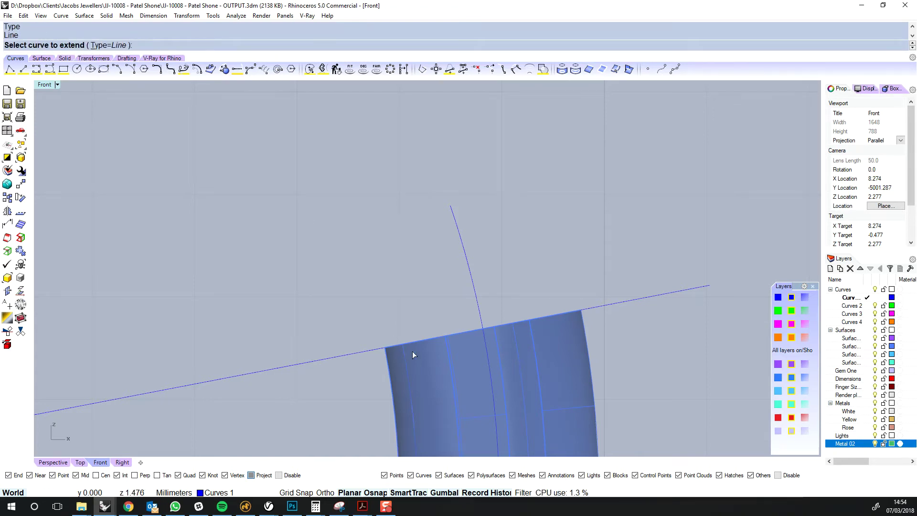
{"action": "left_click", "coordinate": [485, 339]}
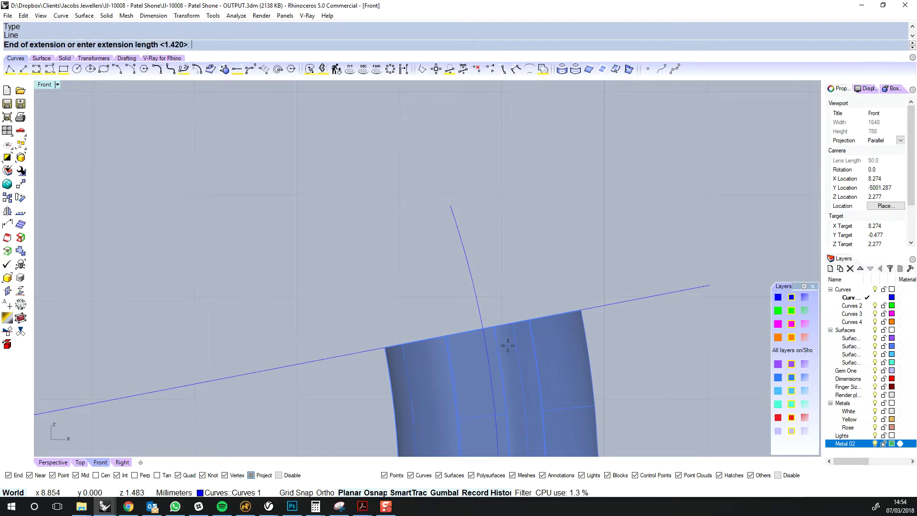
{"action": "left_click", "coordinate": [460, 206]}
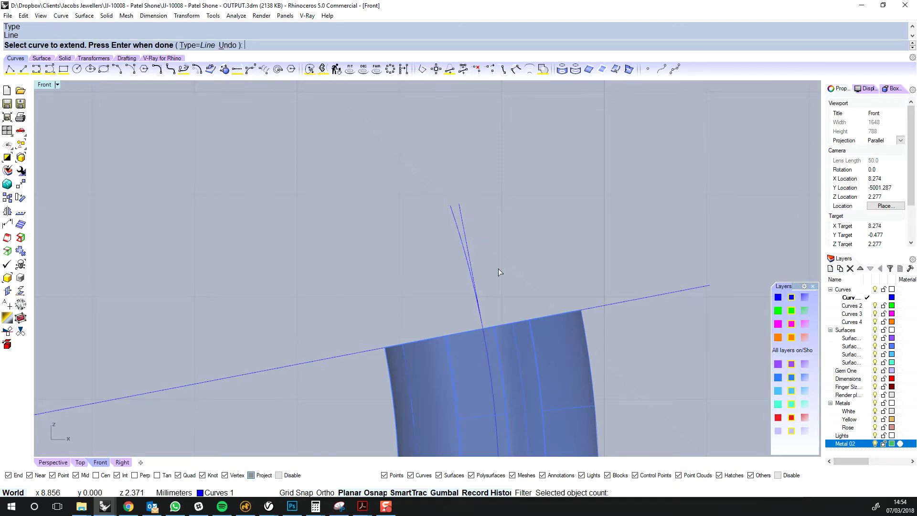
- Finish the line extension and delete the original curved rail piece above the bar's cut end
{"action": "left_click", "coordinate": [457, 232]}
{"action": "right_click_drag", "start_coordinate": [532, 282], "coordinate": [492, 294]}
{"action": "right_click", "coordinate": [491, 294]}
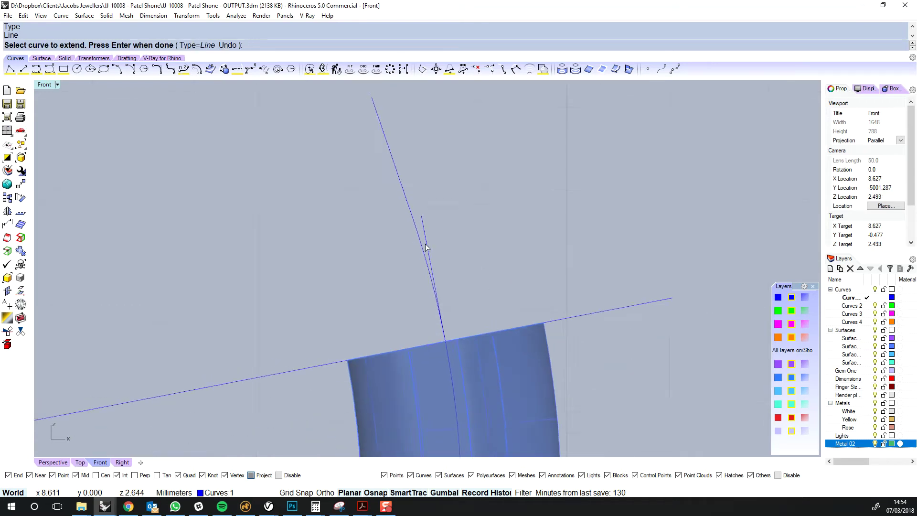
{"action": "scroll", "coordinate": [425, 244], "scroll_direction": "down", "scroll_amount": 2}
{"action": "left_click", "coordinate": [434, 273]}
{"action": "key", "text": "Escape"}
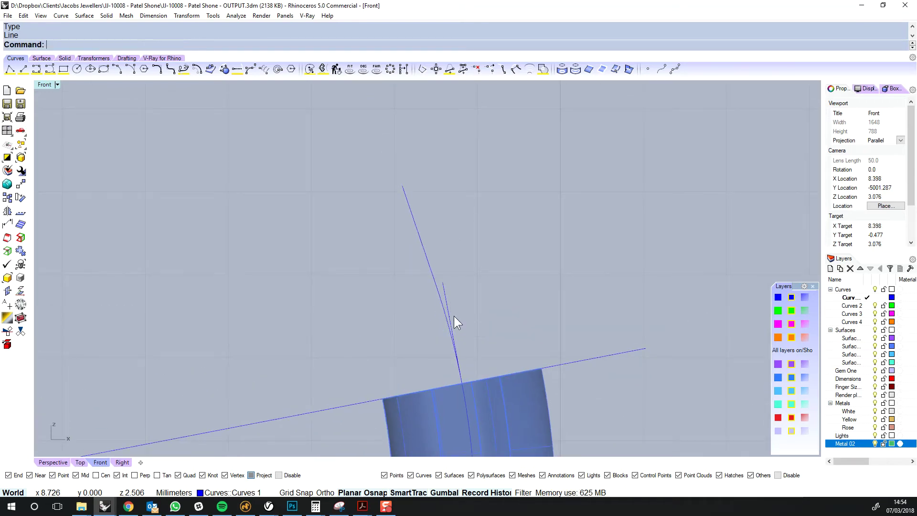
{"action": "left_click", "coordinate": [430, 257]}
{"action": "key", "text": "Delete"}
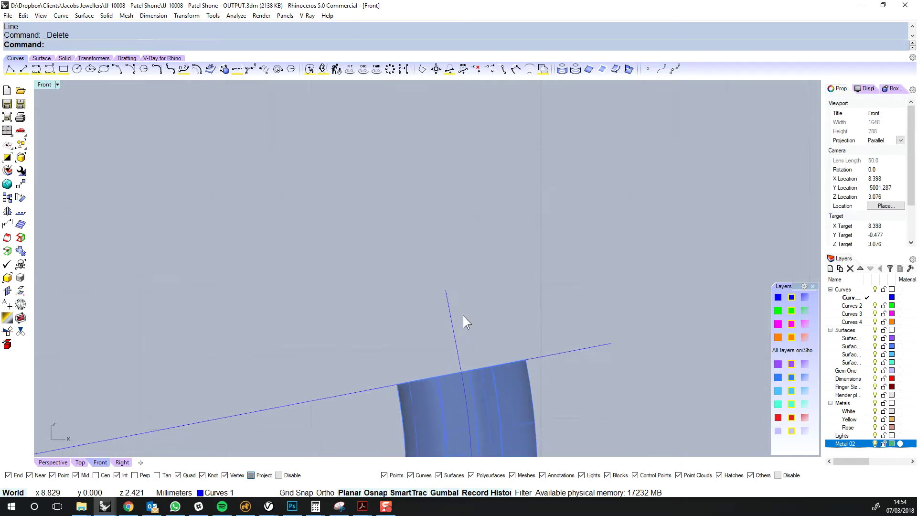
- Measure the width of the bar's cut end with a temporary aligned dimension, and delete the dimension
{"action": "right_click_drag", "start_coordinate": [463, 323], "coordinate": [476, 279]}
{"action": "type", "text": "dimaligned"}
{"action": "key", "text": "Return"}
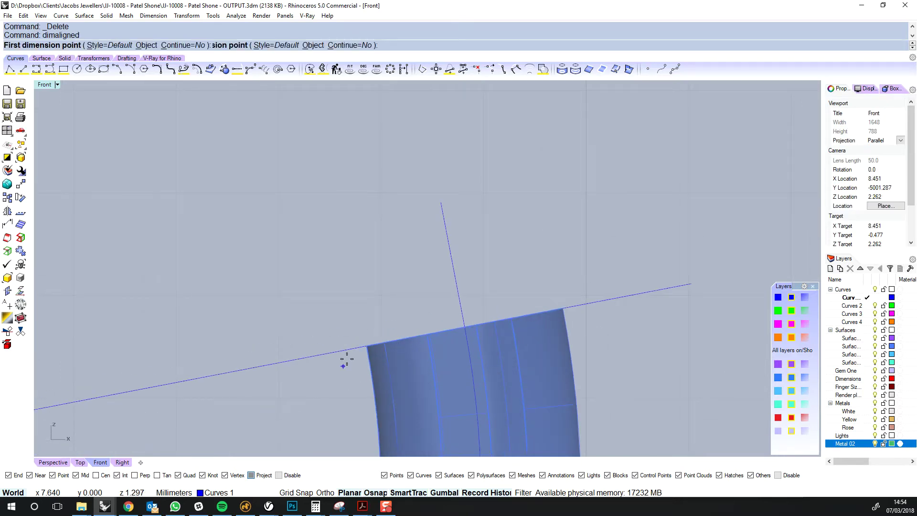
{"action": "left_click", "coordinate": [368, 344]}
{"action": "left_click", "coordinate": [564, 310]}
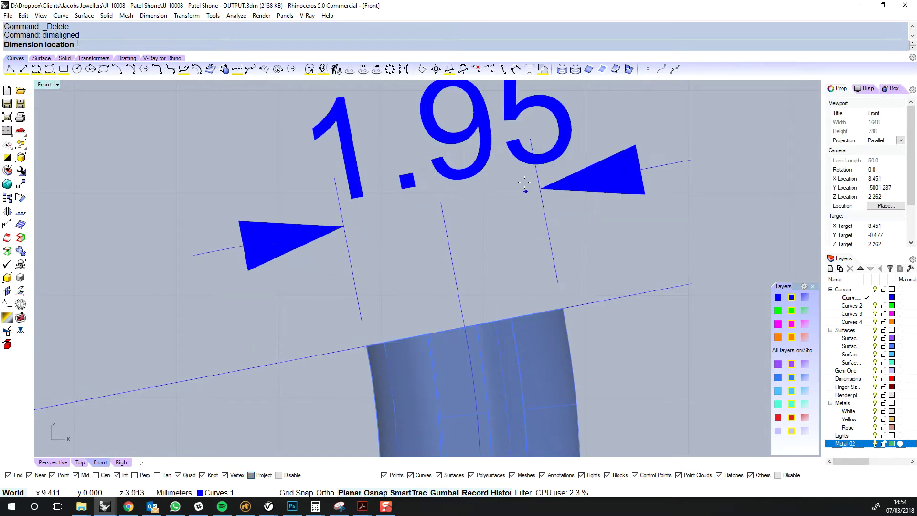
{"action": "scroll", "coordinate": [526, 179], "scroll_direction": "down", "scroll_amount": 3}
{"action": "left_click", "coordinate": [526, 179]}
{"action": "right_click_drag", "start_coordinate": [526, 180], "coordinate": [532, 249]}
{"action": "left_click_drag", "start_coordinate": [598, 222], "coordinate": [540, 292]}
{"action": "key", "text": "Delete"}
{"action": "right_click_drag", "start_coordinate": [535, 306], "coordinate": [523, 254]}
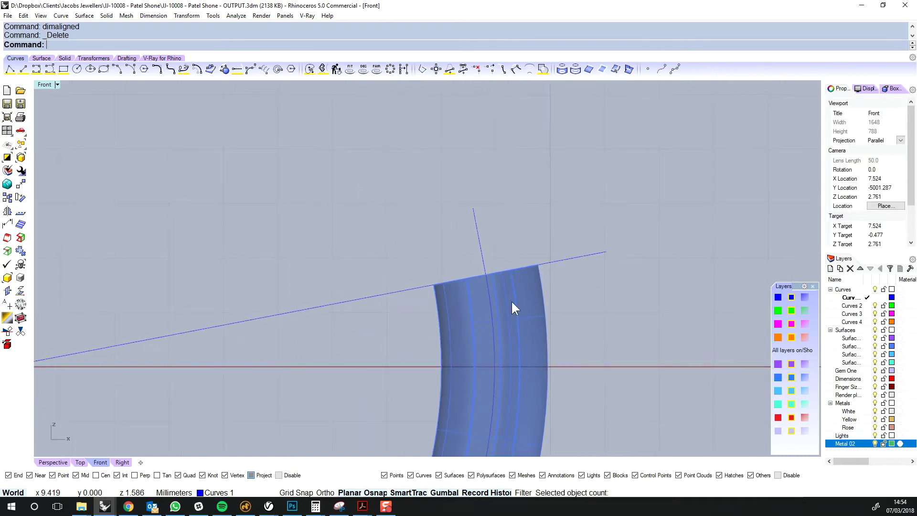
- Draw a BothSides perpendicular line centred on the extended rail's free end, with a half-length of 1.95/2
{"action": "right_click_drag", "start_coordinate": [511, 201], "coordinate": [506, 268]}
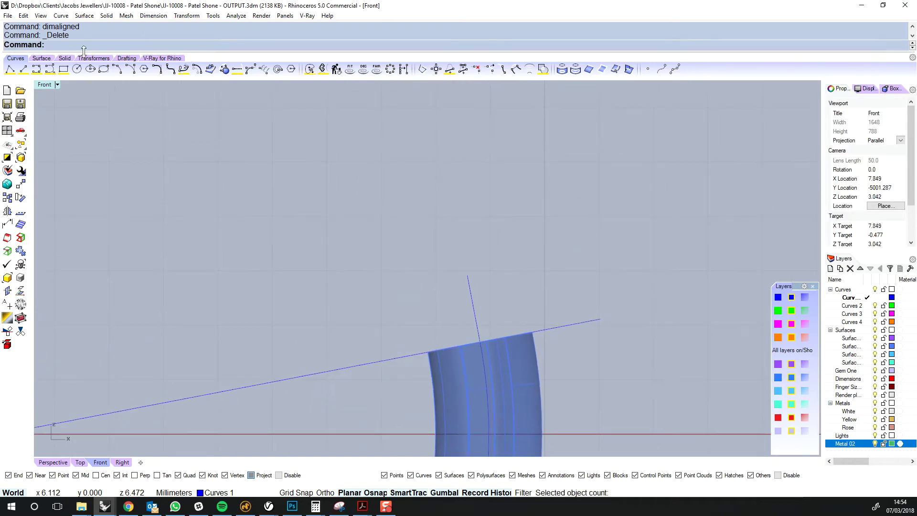
{"action": "right_click", "coordinate": [23, 71]}
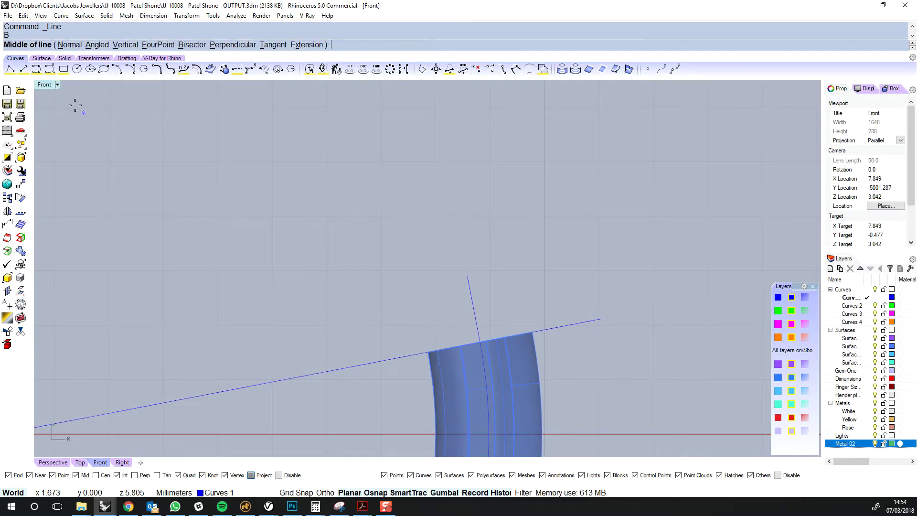
{"action": "key", "text": "Escape"}
{"action": "type", "text": "line"}
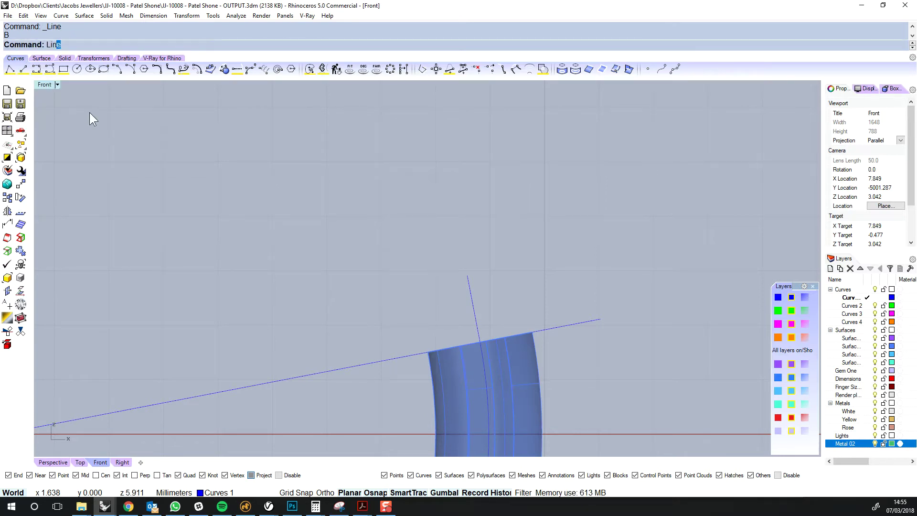
{"action": "key", "text": "Return"}
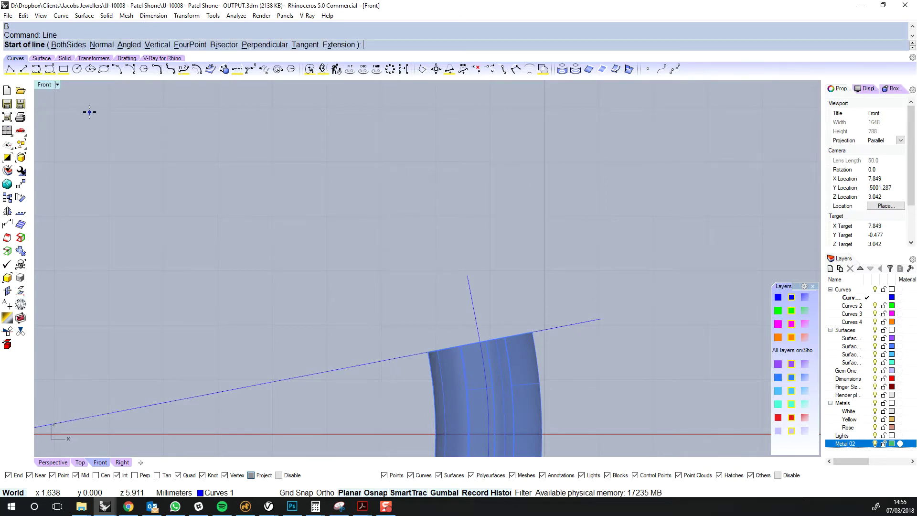
{"action": "left_click", "coordinate": [68, 45]}
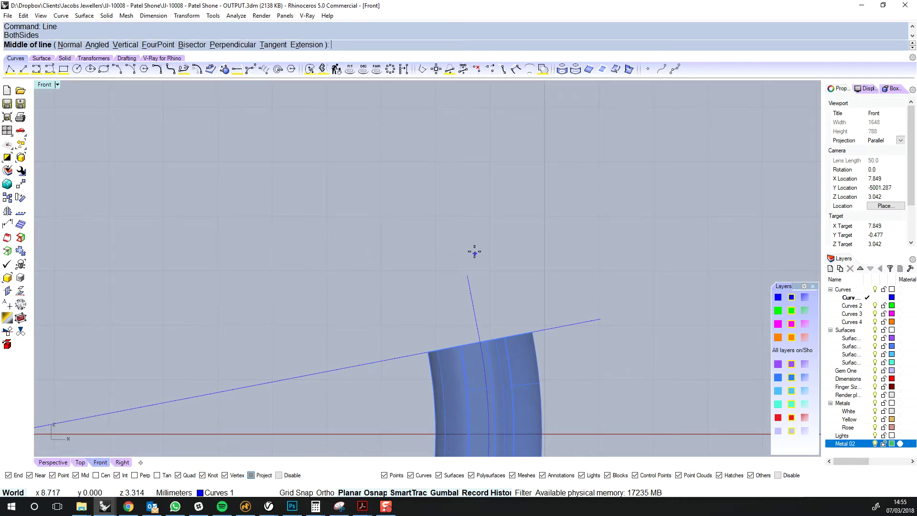
{"action": "scroll", "coordinate": [474, 276], "scroll_direction": "up", "scroll_amount": 6}
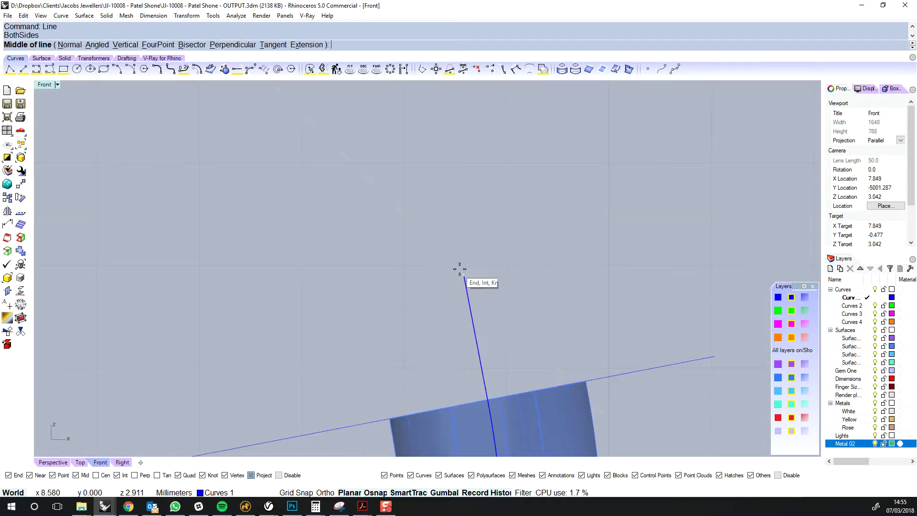
{"action": "scroll", "coordinate": [394, 203], "scroll_direction": "down", "scroll_amount": 4}
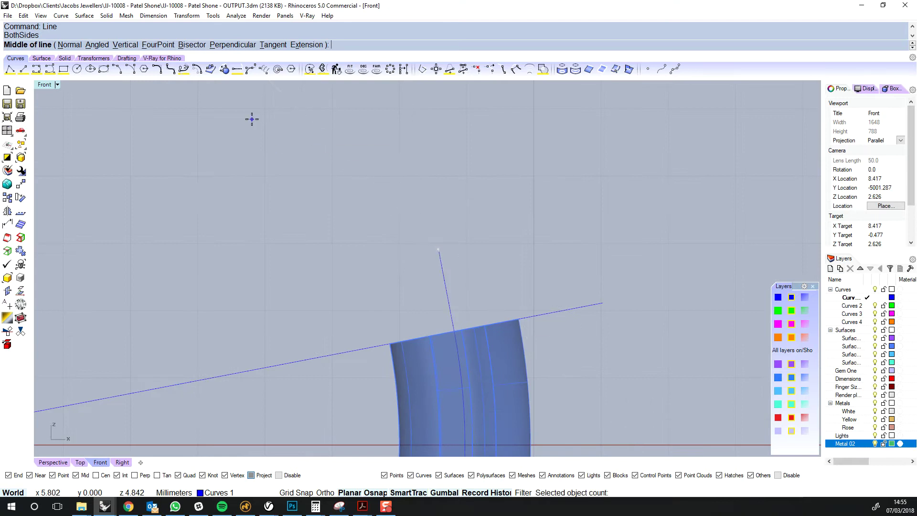
{"action": "left_click", "coordinate": [234, 46]}
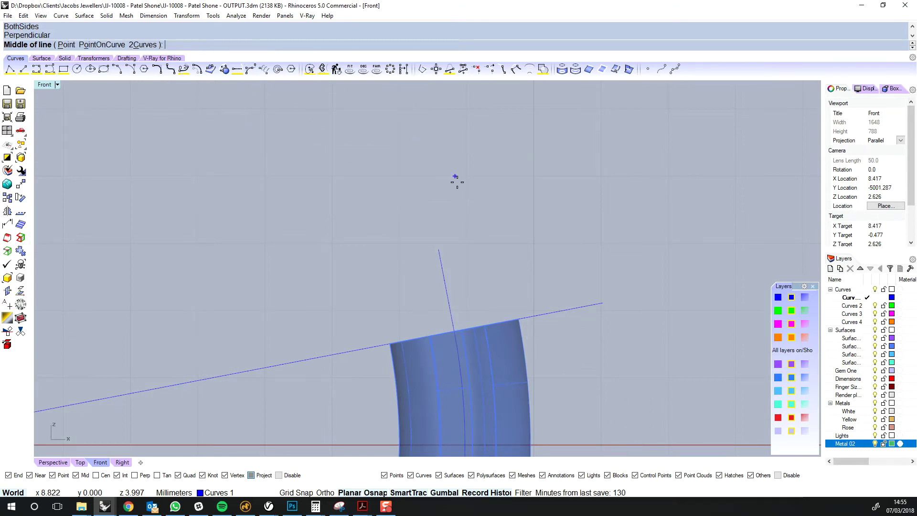
{"action": "left_click", "coordinate": [436, 247]}
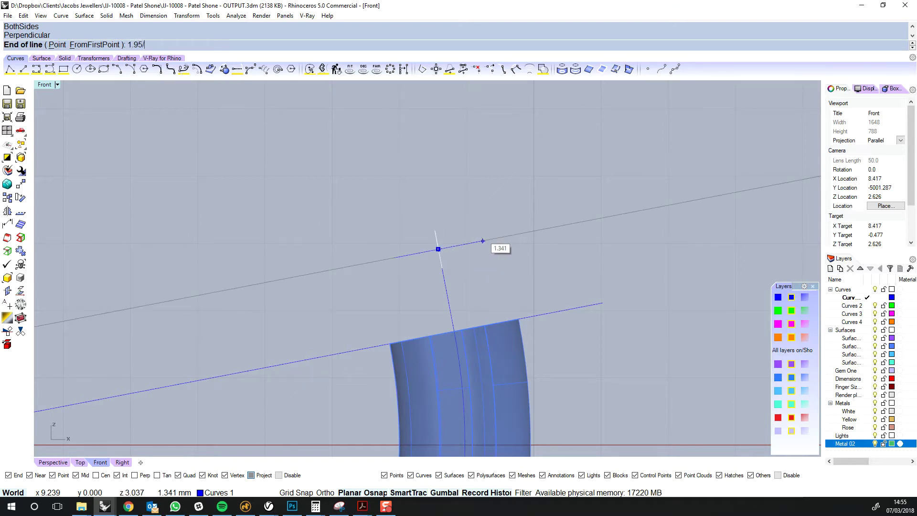
{"action": "left_click", "coordinate": [483, 233]}
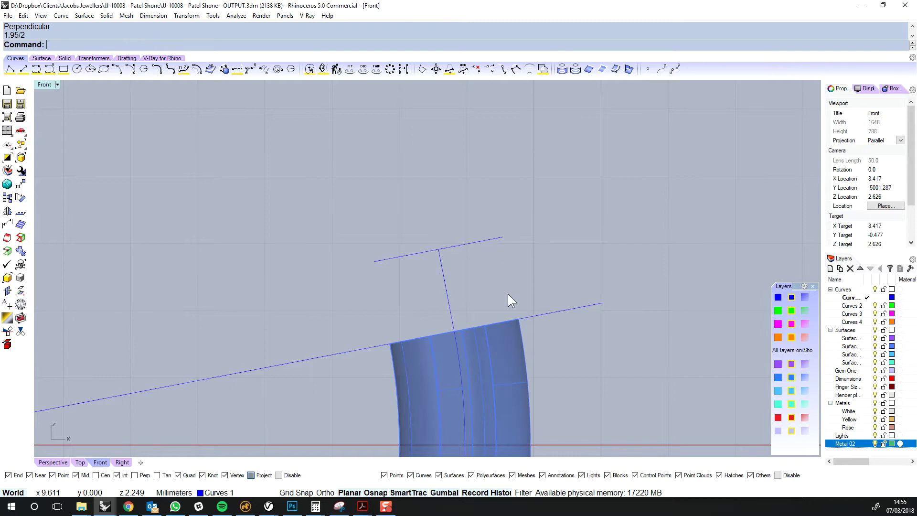
- Draw a degree 3 profile curve from the extended rail's tip via the perpendicular line's outer end to the bar's outer corner
{"action": "right_click_drag", "start_coordinate": [504, 276], "coordinate": [498, 264]}
{"action": "scroll", "coordinate": [449, 208], "scroll_direction": "up", "scroll_amount": 5}
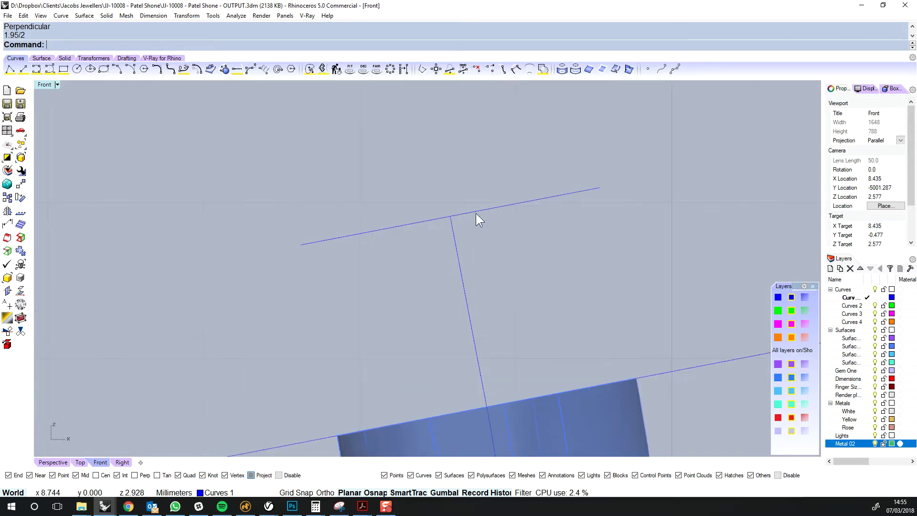
{"action": "left_click", "coordinate": [457, 253]}
{"action": "right_click_drag", "start_coordinate": [558, 269], "coordinate": [523, 276]}
{"action": "key", "text": "Escape"}
{"action": "scroll", "coordinate": [492, 273], "scroll_direction": "down", "scroll_amount": 4}
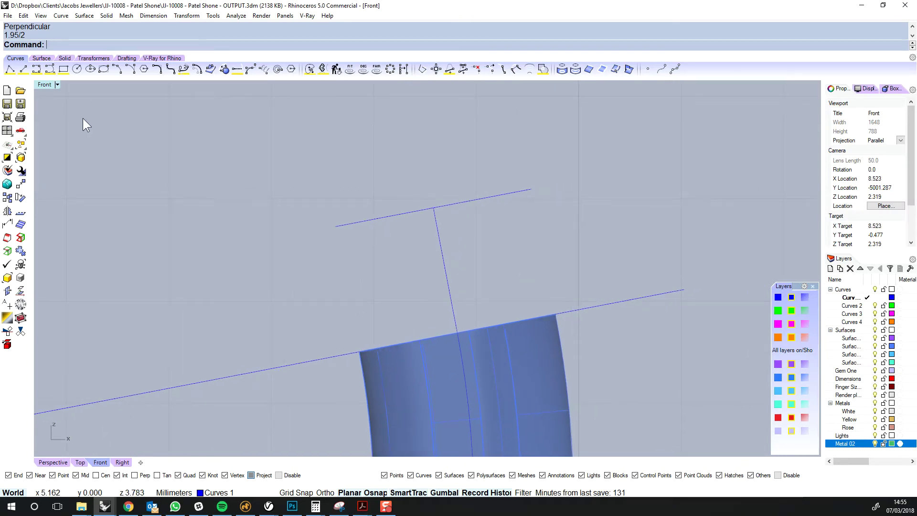
{"action": "left_click", "coordinate": [50, 70]}
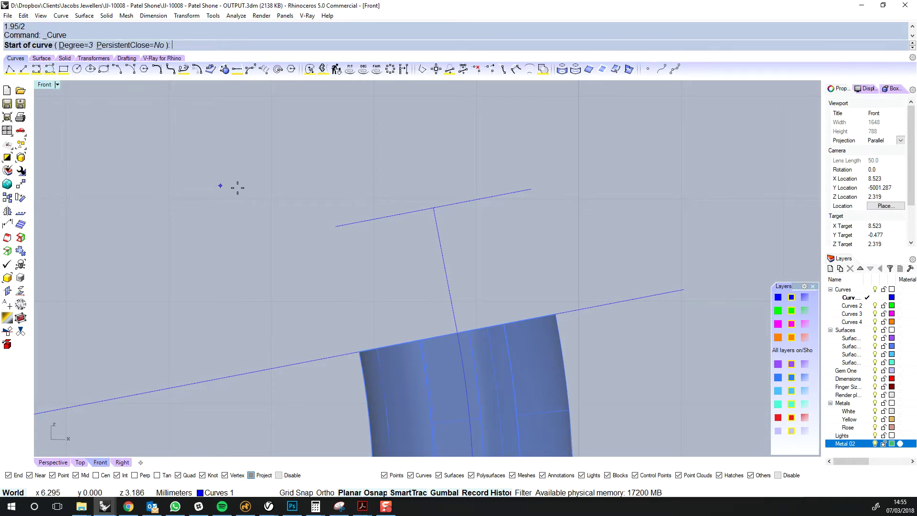
{"action": "left_click", "coordinate": [433, 207]}
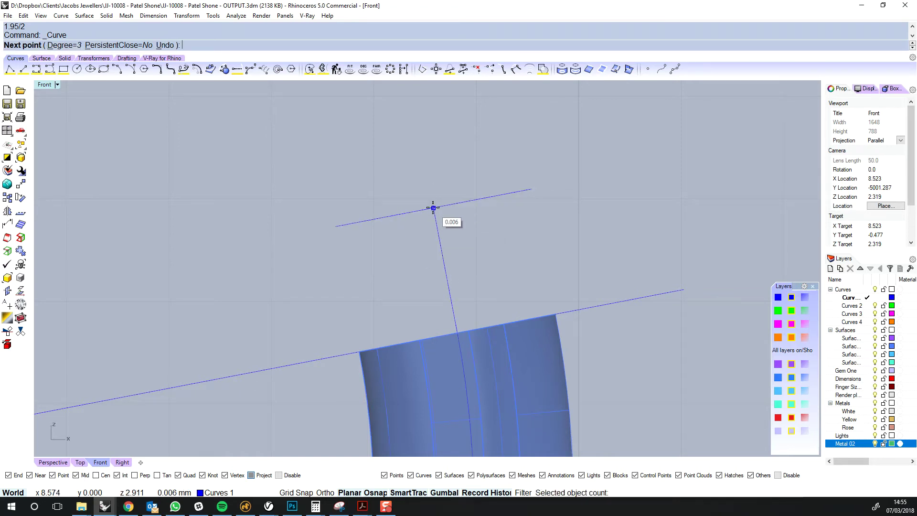
{"action": "left_click", "coordinate": [531, 190]}
{"action": "left_click", "coordinate": [555, 314]}
{"action": "right_click", "coordinate": [553, 313]}
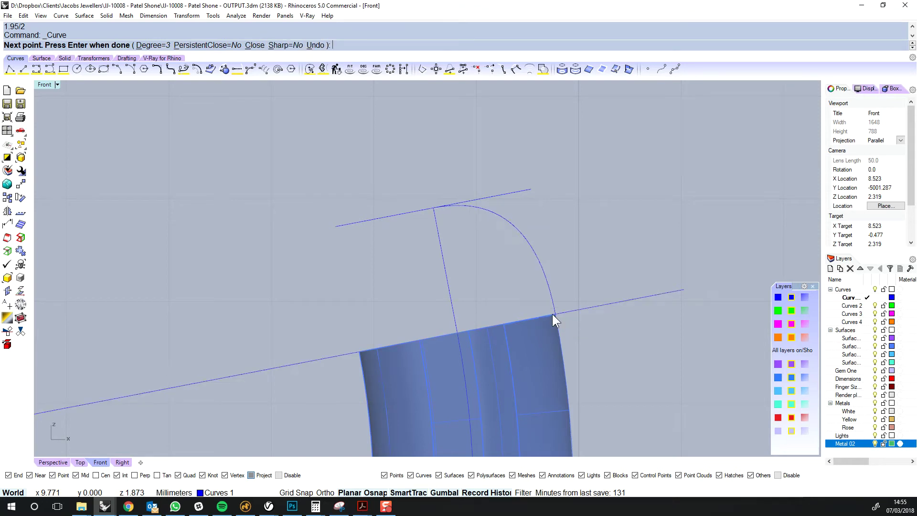
- Split the extended rail curve with the slanted cutting line at the bar's cut end
{"action": "scroll", "coordinate": [573, 230], "scroll_direction": "down", "scroll_amount": 6}
{"action": "right_click_drag", "start_coordinate": [572, 257], "coordinate": [479, 323]}
{"action": "scroll", "coordinate": [478, 323], "scroll_direction": "up", "scroll_amount": 6}
{"action": "right_click_drag", "start_coordinate": [438, 257], "coordinate": [472, 271]}
{"action": "scroll", "coordinate": [479, 306], "scroll_direction": "down", "scroll_amount": 6}
{"action": "right_click_drag", "start_coordinate": [480, 306], "coordinate": [485, 250]}
{"action": "left_click", "coordinate": [53, 463]}
{"action": "right_click_drag", "start_coordinate": [416, 317], "coordinate": [571, 288]}
{"action": "left_click_drag", "start_coordinate": [424, 205], "coordinate": [363, 230]}
{"action": "right_click_drag", "start_coordinate": [363, 230], "coordinate": [517, 258]}
{"action": "type", "text": "split"}
{"action": "key", "text": "Return"}
{"action": "left_click", "coordinate": [573, 253]}
{"action": "right_click", "coordinate": [582, 282]}
{"action": "left_click", "coordinate": [447, 225]}
{"action": "right_click_drag", "start_coordinate": [416, 230], "coordinate": [533, 210]}
{"action": "key", "text": "Escape"}
- Duplicate the border of the bar's open cut end as a closed curve
{"action": "left_click", "coordinate": [382, 295]}
{"action": "key", "text": "Escape"}
{"action": "left_click", "coordinate": [461, 294]}
{"action": "middle_click", "coordinate": [466, 291]}
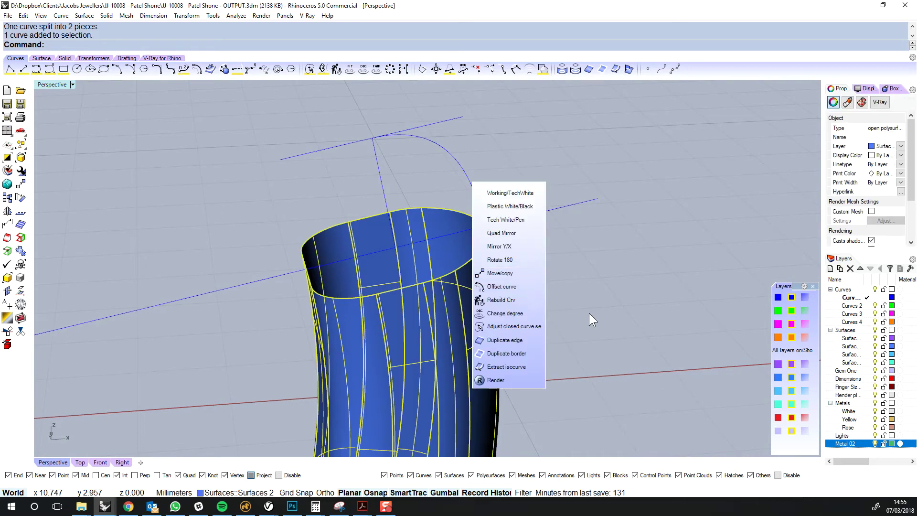
{"action": "left_click", "coordinate": [517, 355]}
{"action": "right_click_drag", "start_coordinate": [573, 317], "coordinate": [561, 284]}
{"action": "right_click_drag", "start_coordinate": [530, 182], "coordinate": [516, 182]}
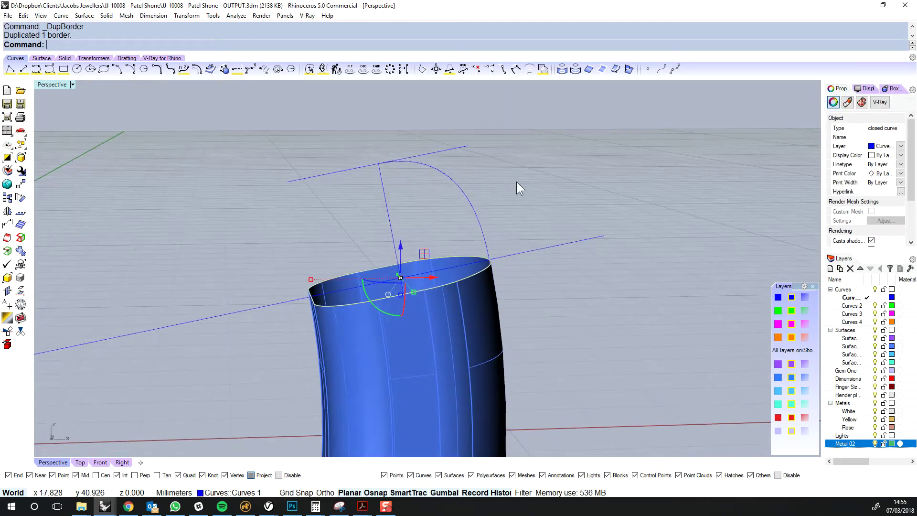
- Rail-revolve the profile curve along the duplicated border, using the straight rail extension as the axis
{"action": "left_click", "coordinate": [467, 195]}
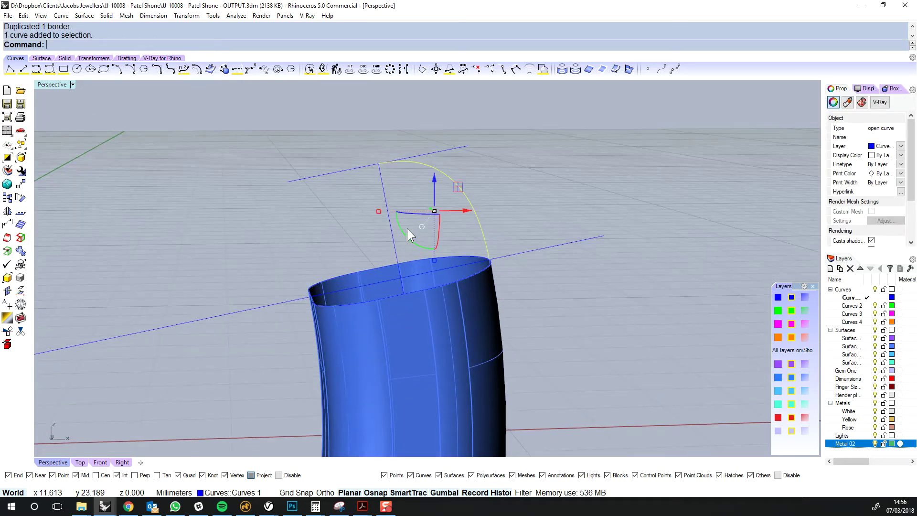
{"action": "left_click", "coordinate": [99, 463]}
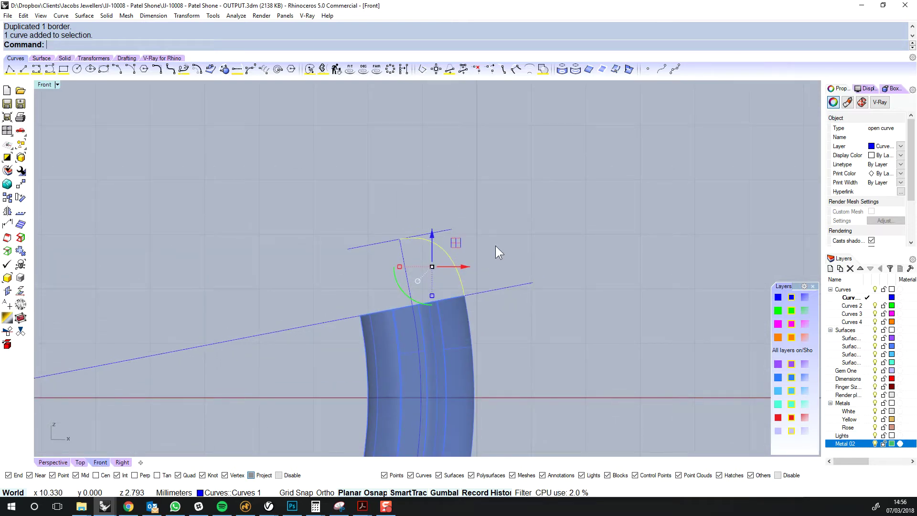
{"action": "scroll", "coordinate": [492, 230], "scroll_direction": "up", "scroll_amount": 2}
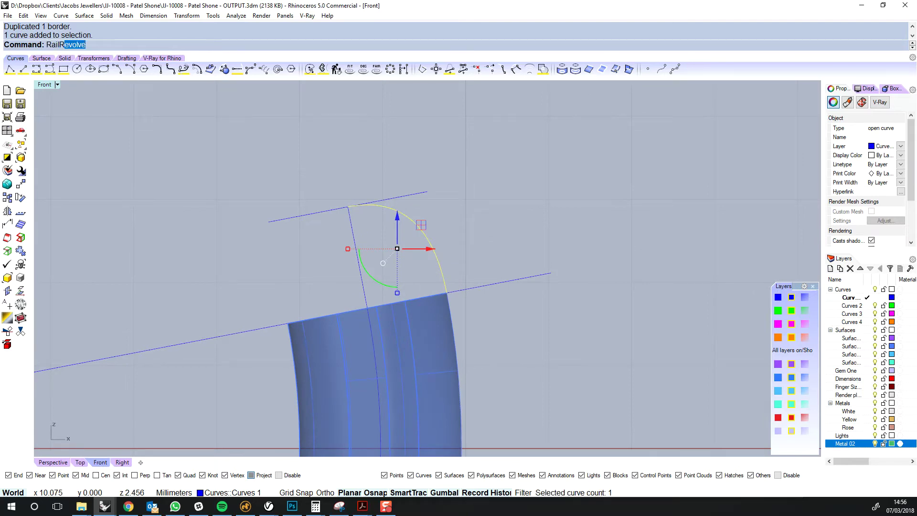
{"action": "key", "text": "Return"}
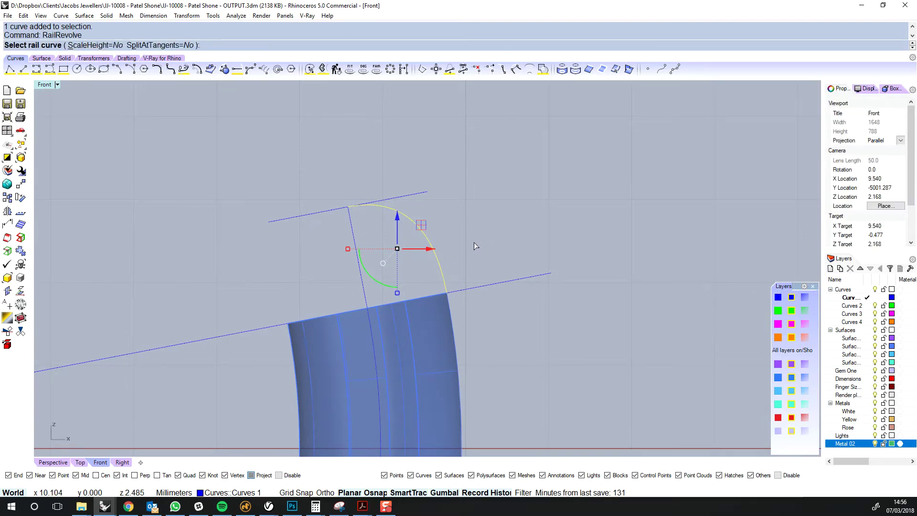
{"action": "left_click", "coordinate": [419, 297]}
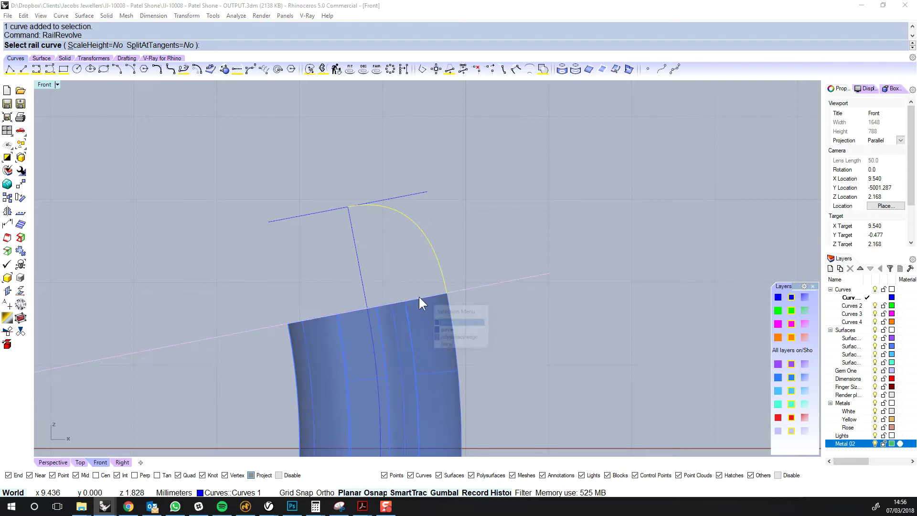
{"action": "left_click", "coordinate": [446, 333]}
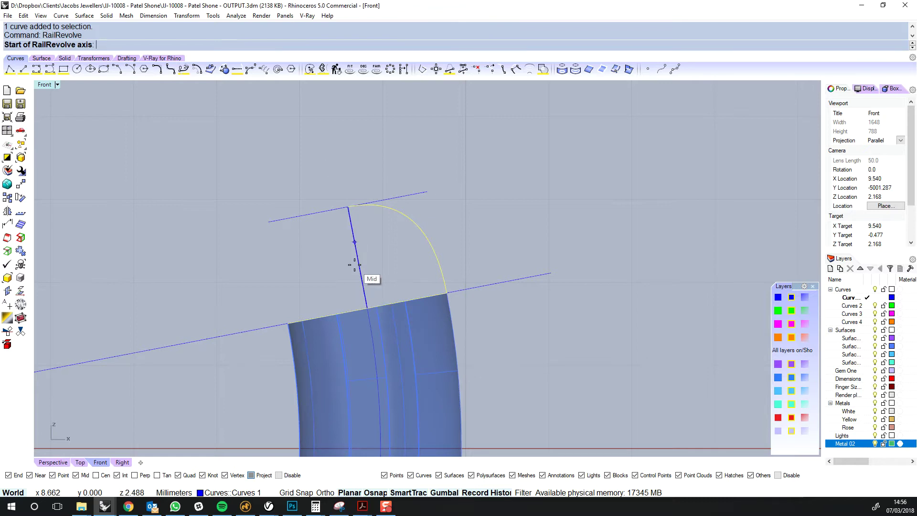
{"action": "left_click", "coordinate": [365, 296]}
{"action": "left_click", "coordinate": [351, 230]}
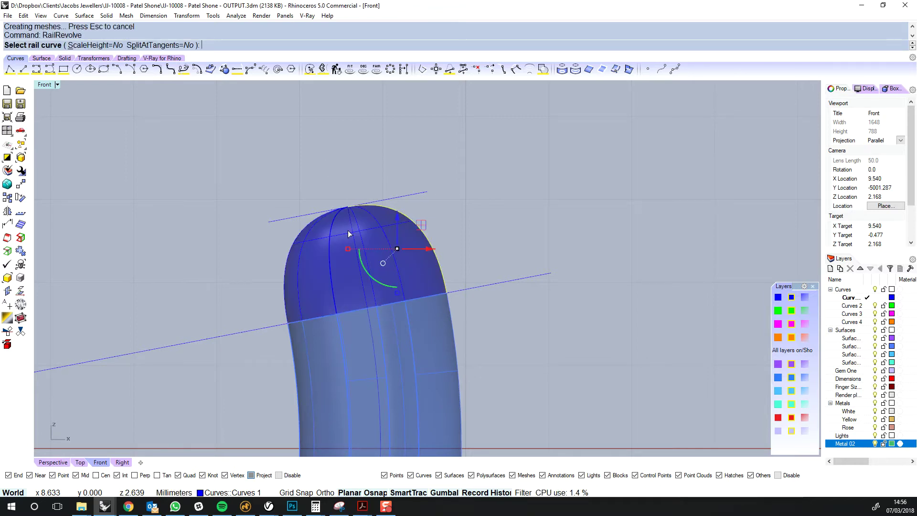
- Join the rail-revolved cap to the bar
{"action": "key", "text": "Escape"}
{"action": "key", "text": "Escape"}
{"action": "right_click_drag", "start_coordinate": [521, 291], "coordinate": [558, 298]}
{"action": "right_click_drag", "start_coordinate": [403, 287], "coordinate": [385, 234]}
{"action": "left_click", "coordinate": [61, 461]}
{"action": "right_click_drag", "start_coordinate": [557, 201], "coordinate": [523, 243]}
{"action": "scroll", "coordinate": [522, 243], "scroll_direction": "down", "scroll_amount": 3}
{"action": "right_click_drag", "start_coordinate": [492, 274], "coordinate": [494, 302]}
{"action": "key", "text": "ctrl+j"}
{"action": "left_click", "coordinate": [469, 328]}
{"action": "left_click", "coordinate": [463, 239]}
- Group the finished bar objects and hide them, keeping the construction curves
{"action": "scroll", "coordinate": [467, 246], "scroll_direction": "down", "scroll_amount": 6}
{"action": "left_click", "coordinate": [467, 245]}
{"action": "left_click_drag", "start_coordinate": [440, 220], "coordinate": [481, 174]}
{"action": "key", "text": "ctrl+g"}
{"action": "right_click_drag", "start_coordinate": [622, 259], "coordinate": [348, 207]}
{"action": "scroll", "coordinate": [522, 261], "scroll_direction": "up", "scroll_amount": 4}
{"action": "scroll", "coordinate": [568, 260], "scroll_direction": "down", "scroll_amount": 5}
{"action": "key", "text": "Return"}
{"action": "key", "text": "ctrl+h"}
{"action": "left_click_drag", "start_coordinate": [348, 207], "coordinate": [522, 302]}
{"action": "right_click_drag", "start_coordinate": [523, 303], "coordinate": [579, 288]}
{"action": "key", "text": "Delete"}
{"action": "key", "text": "ctrl+z"}
{"action": "right_click_drag", "start_coordinate": [551, 312], "coordinate": [555, 288]}
{"action": "key", "text": "Escape"}
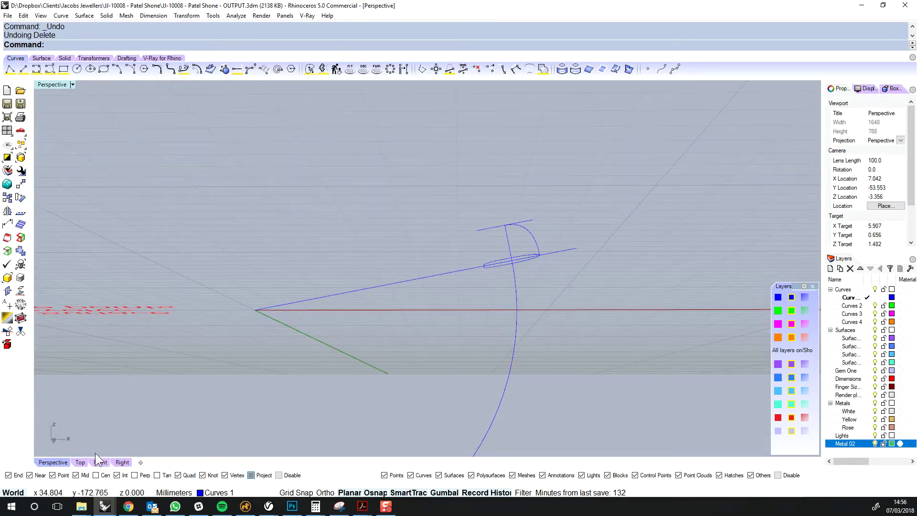
- Delete the four cap construction curves at the rail's upper end, keeping the slanted line and the main rail
{"action": "left_click", "coordinate": [100, 462]}
{"action": "scroll", "coordinate": [369, 219], "scroll_direction": "down", "scroll_amount": 3}
{"action": "left_click_drag", "start_coordinate": [376, 163], "coordinate": [552, 282]}
{"action": "key", "text": "Delete"}
{"action": "right_click_drag", "start_coordinate": [552, 282], "coordinate": [532, 310]}
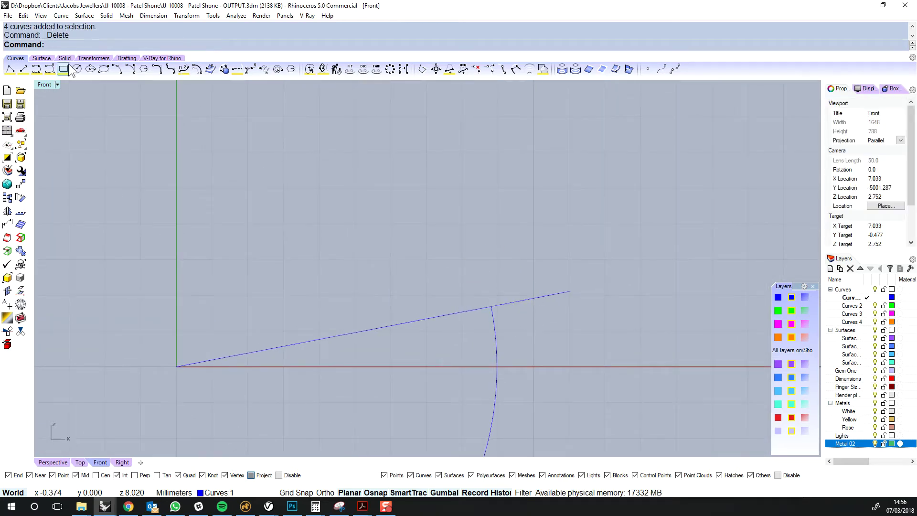
- Extend the upper end of the main rail beyond the slanted line, using the Arc extension type
{"action": "left_click", "coordinate": [237, 69]}
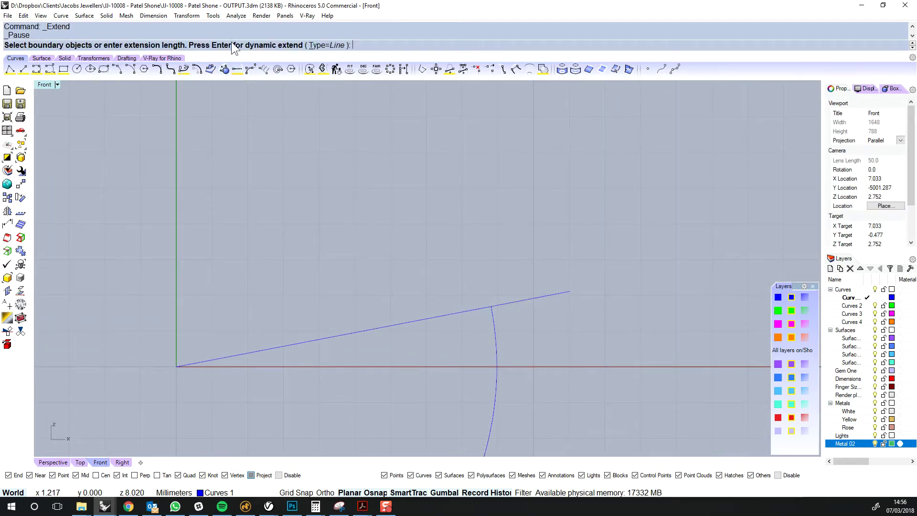
{"action": "left_click", "coordinate": [323, 45]}
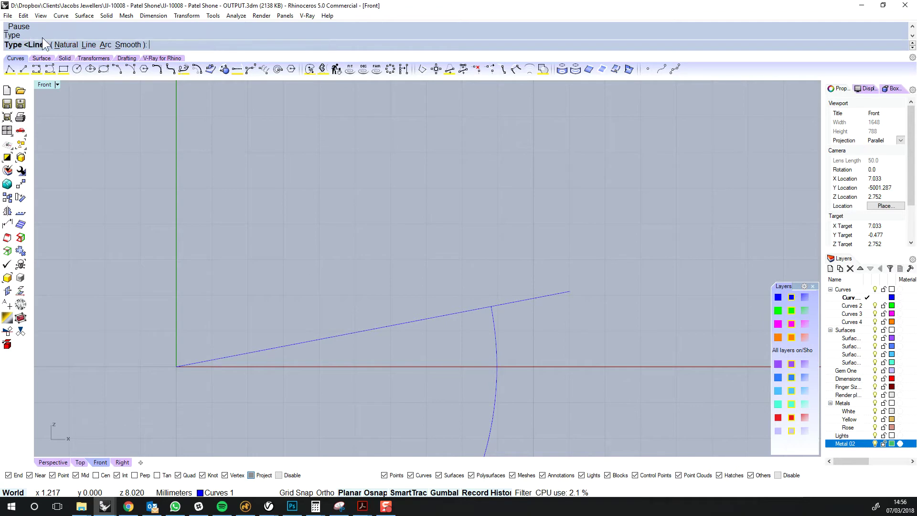
{"action": "left_click", "coordinate": [106, 45]}
{"action": "key", "text": "Return"}
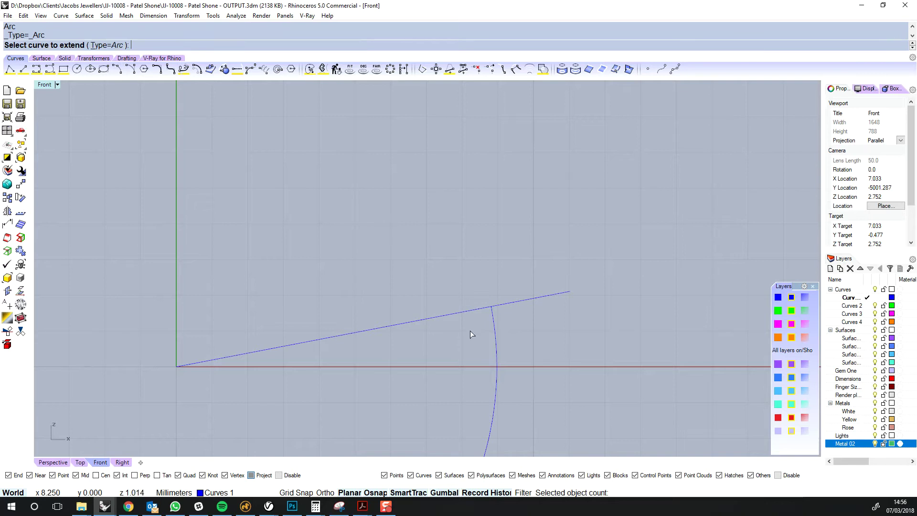
{"action": "left_click", "coordinate": [494, 323]}
{"action": "left_click", "coordinate": [474, 256]}
{"action": "key", "text": "Return"}
- Delete the slanted line crossing the upper part of the rail
{"action": "scroll", "coordinate": [483, 282], "scroll_direction": "down", "scroll_amount": 5}
{"action": "right_click_drag", "start_coordinate": [491, 278], "coordinate": [499, 227]}
{"action": "left_click", "coordinate": [485, 251]}
{"action": "key", "text": "Delete"}
- Sweep the closed profile along the extended rail with a one-rail sweep
{"action": "right_click_drag", "start_coordinate": [448, 418], "coordinate": [460, 351]}
{"action": "left_click", "coordinate": [367, 350]}
{"action": "key", "text": "F5"}
{"action": "left_click", "coordinate": [334, 363]}
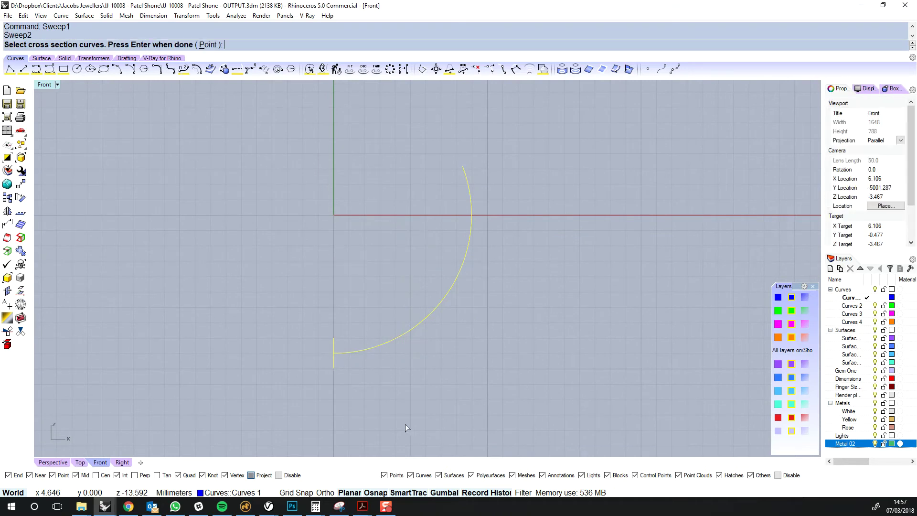
{"action": "key", "text": "Return"}
{"action": "key", "text": "Return"}
{"action": "key", "text": "Return"}
{"action": "scroll", "coordinate": [477, 259], "scroll_direction": "up", "scroll_amount": 3}
{"action": "key", "text": "Escape"}
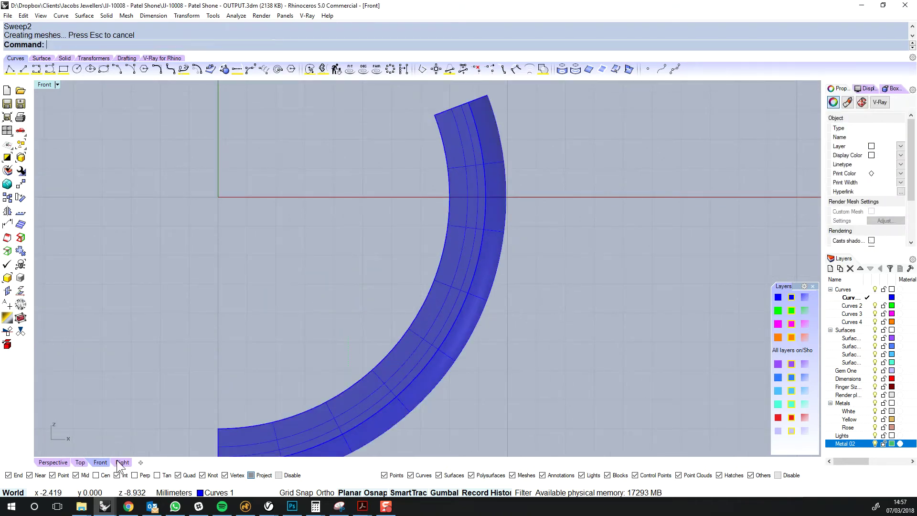
- Try to turn on the control points of the swept bar in the Perspective view
{"action": "left_click", "coordinate": [61, 462]}
{"action": "right_click_drag", "start_coordinate": [538, 263], "coordinate": [508, 303]}
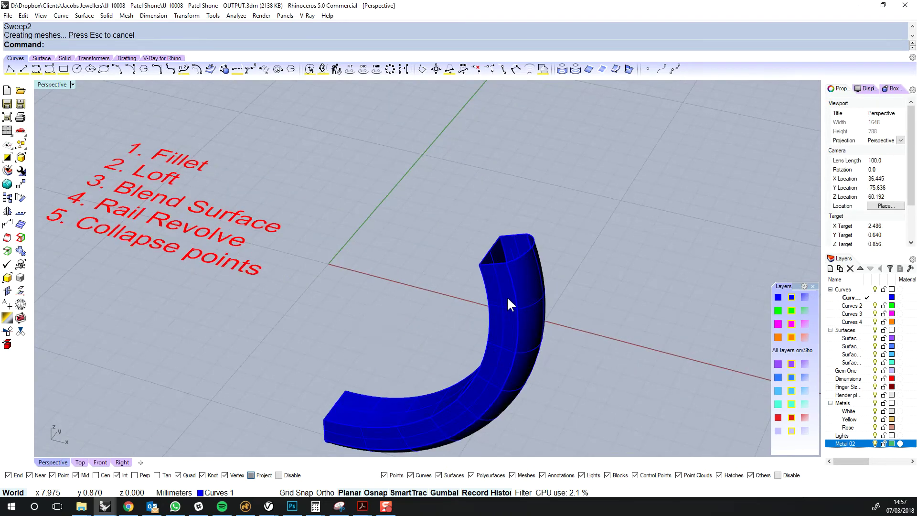
{"action": "left_click", "coordinate": [508, 303]}
{"action": "right_click_drag", "start_coordinate": [572, 242], "coordinate": [594, 236]}
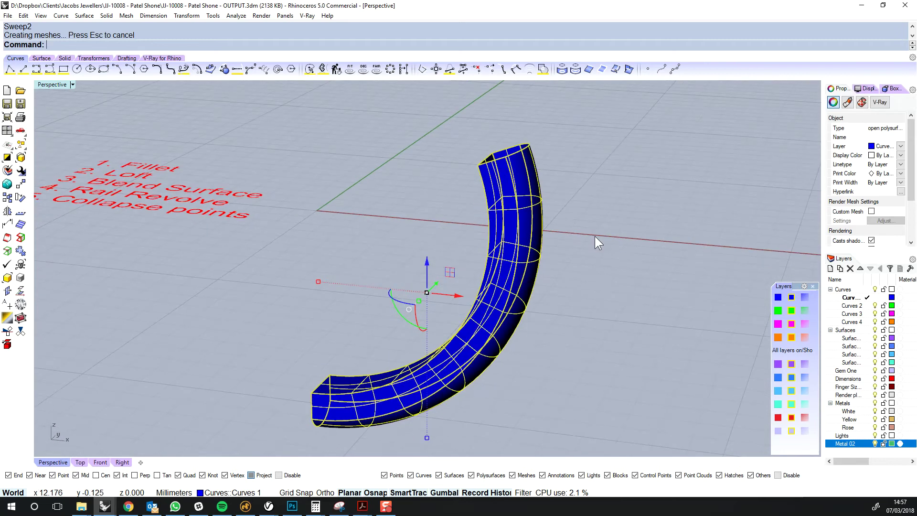
{"action": "key", "text": "F10"}
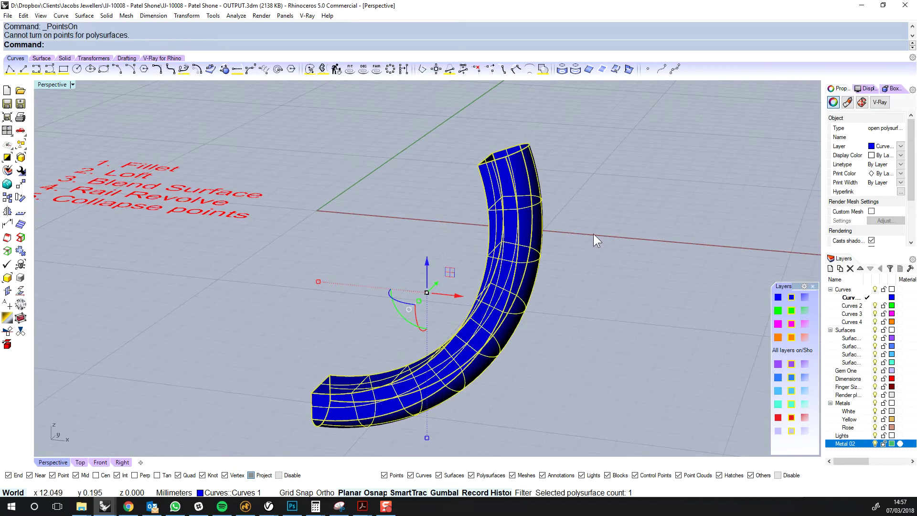
- Examine the swept bar's object type and the seams between its separate faces
{"action": "right_click_drag", "start_coordinate": [630, 327], "coordinate": [630, 288]}
{"action": "left_click", "coordinate": [623, 165]}
{"action": "left_click", "coordinate": [511, 199]}
{"action": "scroll", "coordinate": [819, 125], "scroll_direction": "up", "scroll_amount": 2}
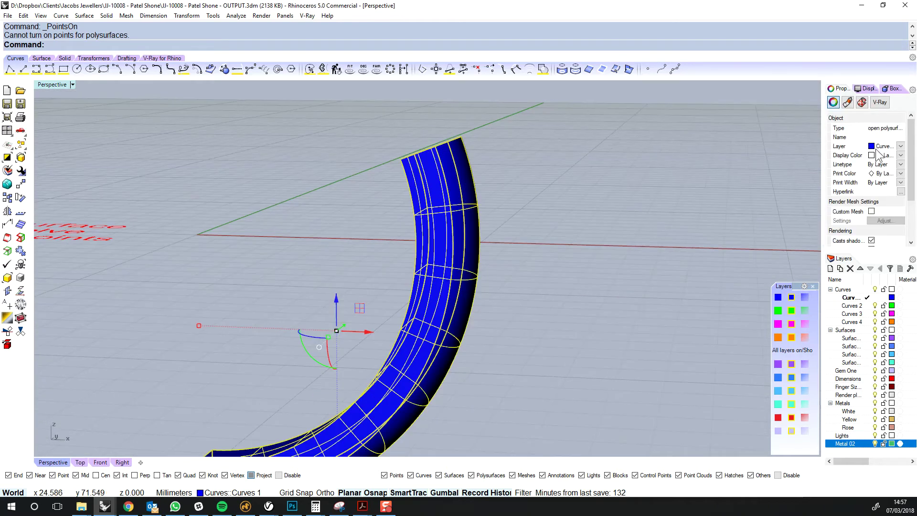
{"action": "scroll", "coordinate": [651, 173], "scroll_direction": "down", "scroll_amount": 4}
{"action": "left_click", "coordinate": [638, 180]}
{"action": "right_click_drag", "start_coordinate": [637, 179], "coordinate": [626, 197]}
{"action": "scroll", "coordinate": [677, 220], "scroll_direction": "up", "scroll_amount": 6}
{"action": "right_click", "coordinate": [664, 216]}
{"action": "left_click_drag", "start_coordinate": [663, 216], "coordinate": [395, 248]}
{"action": "right_click", "coordinate": [395, 247]}
{"action": "right_click", "coordinate": [401, 246]}
{"action": "left_click", "coordinate": [597, 224]}
{"action": "left_click", "coordinate": [729, 185]}
{"action": "right_click_drag", "start_coordinate": [729, 185], "coordinate": [590, 179]}
{"action": "scroll", "coordinate": [685, 182], "scroll_direction": "down", "scroll_amount": 5}
- Undo the bar's one-rail sweep and redo it
{"action": "key", "text": "ctrl+z"}
{"action": "key", "text": "ctrl+z"}
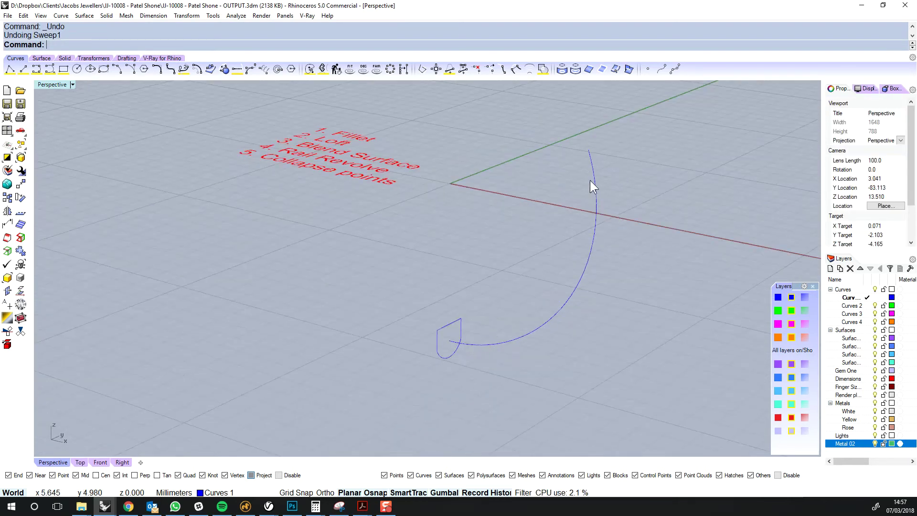
{"action": "key", "text": "ctrl+y"}
- Fillet all corners of the closed profile curve at the bar's lower end with a 0.6 mm radius
{"action": "scroll", "coordinate": [597, 205], "scroll_direction": "up", "scroll_amount": 4}
{"action": "right_click_drag", "start_coordinate": [600, 213], "coordinate": [389, 342]}
{"action": "left_click_drag", "start_coordinate": [355, 310], "coordinate": [466, 384]}
{"action": "right_click_drag", "start_coordinate": [467, 384], "coordinate": [431, 394]}
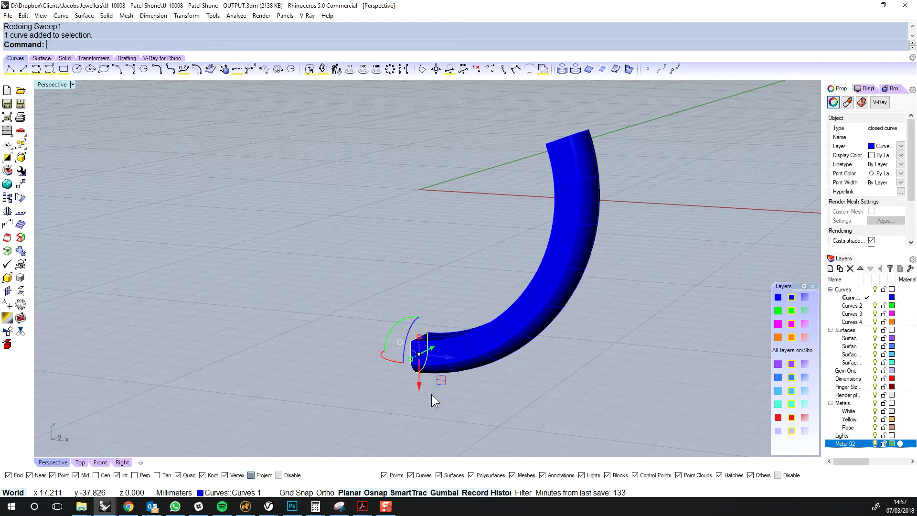
{"action": "type", "text": "fc"}
{"action": "key", "text": "Return"}
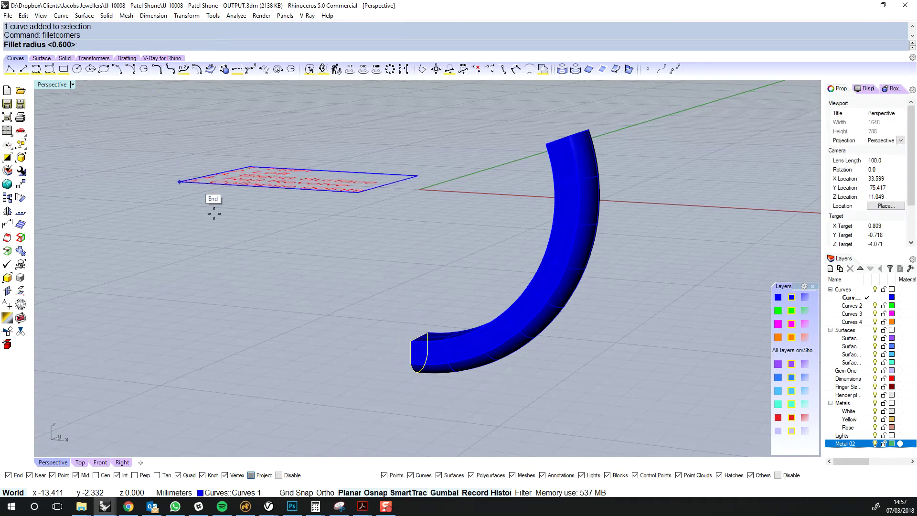
{"action": "scroll", "coordinate": [420, 364], "scroll_direction": "up", "scroll_amount": 4}
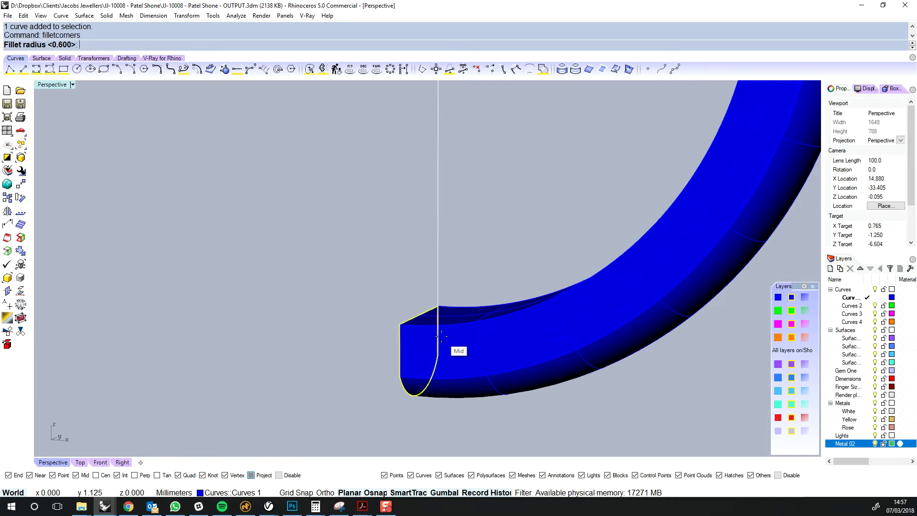
{"action": "key", "text": "Return"}
- Move the swept bar to the Surfaces 2 layer
{"action": "scroll", "coordinate": [441, 335], "scroll_direction": "down", "scroll_amount": 3}
{"action": "right_click_drag", "start_coordinate": [440, 336], "coordinate": [551, 333]}
{"action": "left_click", "coordinate": [520, 345]}
{"action": "left_click", "coordinate": [778, 377]}
- Turn on the control points of the single-surface bar
{"action": "right_click_drag", "start_coordinate": [626, 332], "coordinate": [499, 392], "text": "shift"}
{"action": "left_click", "coordinate": [491, 281]}
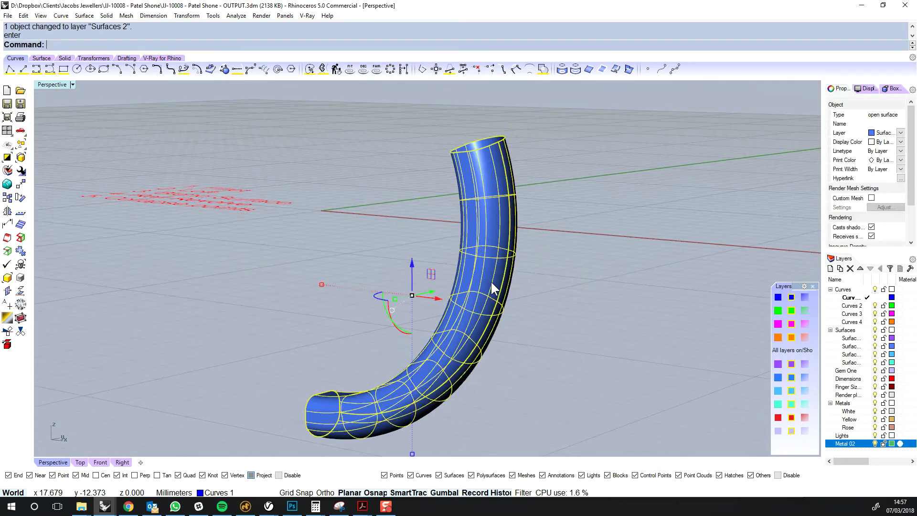
{"action": "right_click_drag", "start_coordinate": [491, 280], "coordinate": [530, 289]}
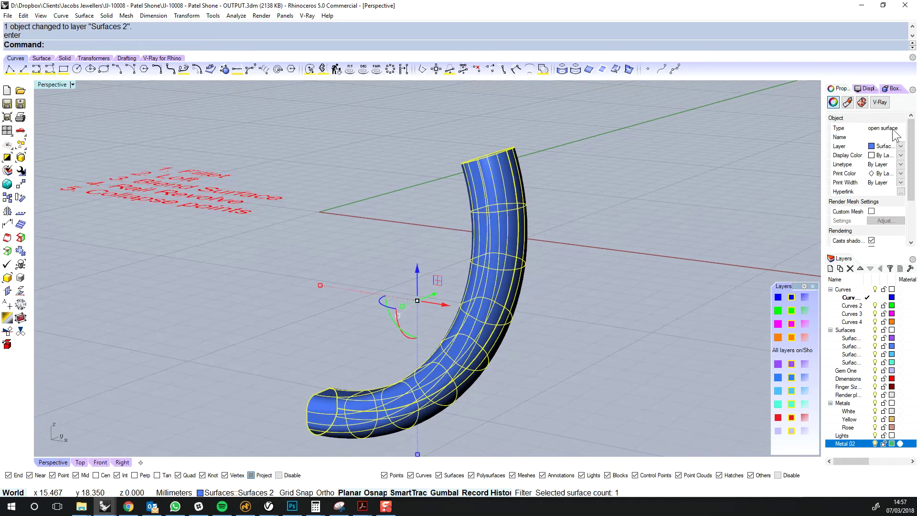
{"action": "right_click_drag", "start_coordinate": [626, 253], "coordinate": [642, 228]}
{"action": "key", "text": "F10"}
{"action": "left_click", "coordinate": [592, 214]}
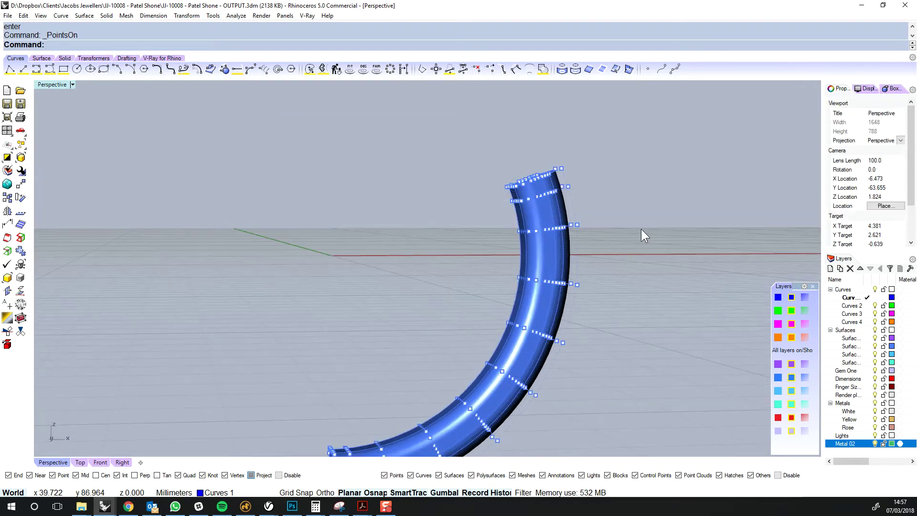
- Try to select the control points at the bar's upper end in the Front view
{"action": "left_click", "coordinate": [100, 463]}
{"action": "scroll", "coordinate": [497, 267], "scroll_direction": "up", "scroll_amount": 5}
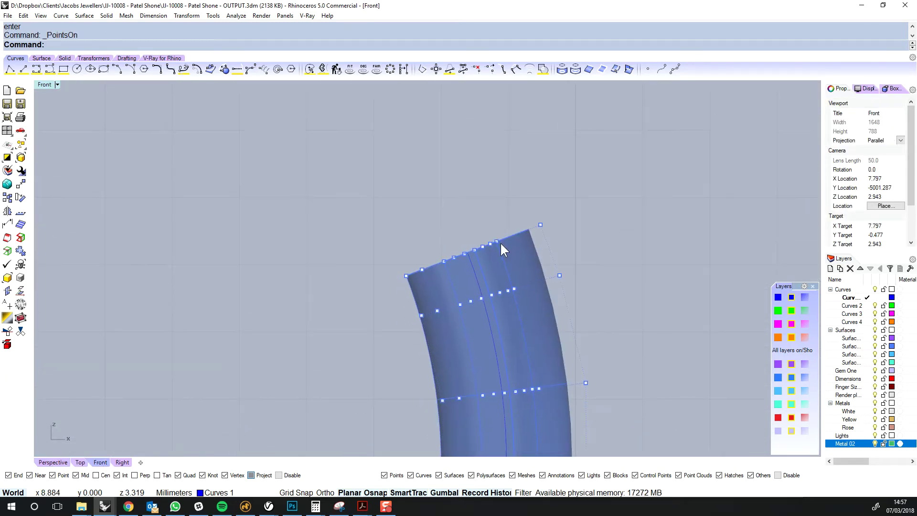
{"action": "left_click_drag", "start_coordinate": [306, 125], "coordinate": [603, 282]}
{"action": "left_click", "coordinate": [603, 282]}
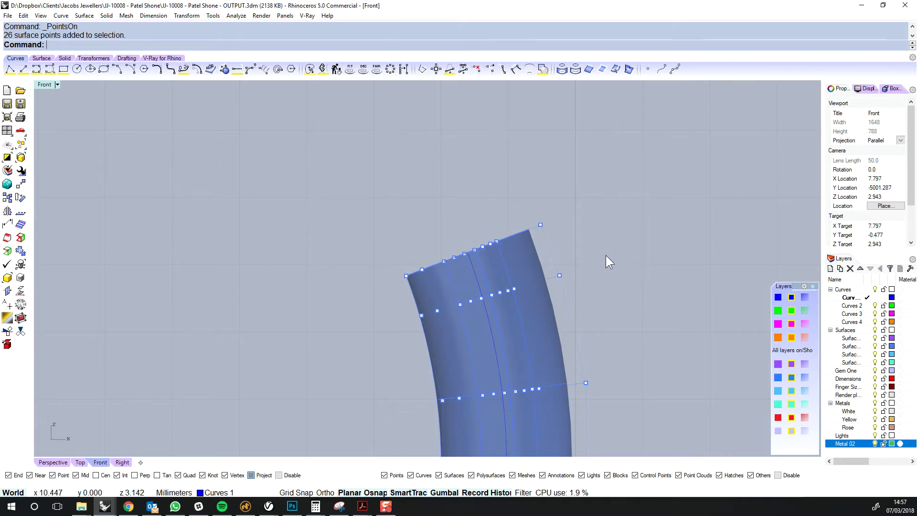
{"action": "scroll", "coordinate": [559, 249], "scroll_direction": "up", "scroll_amount": 4}
{"action": "right_click_drag", "start_coordinate": [483, 334], "coordinate": [476, 293]}
{"action": "left_click", "coordinate": [52, 463]}
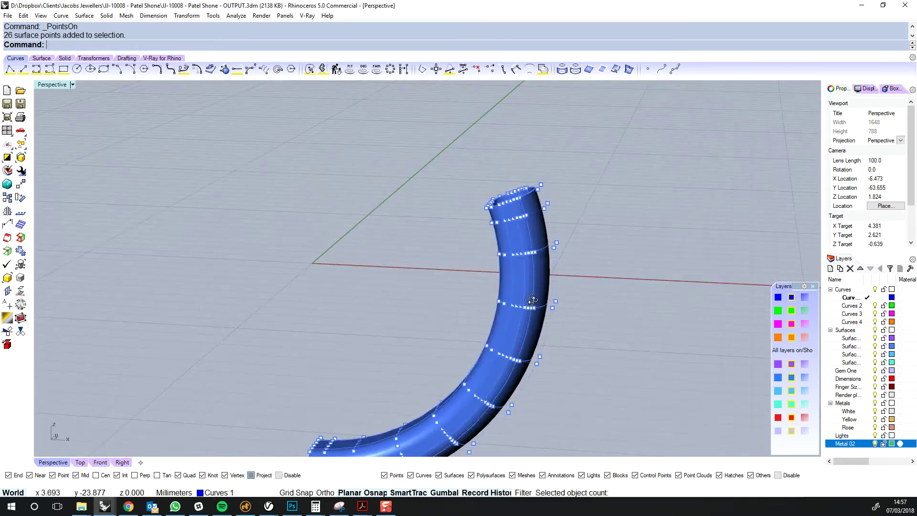
- Try to select the bar's end row of control points in several passes in the Perspective view
{"action": "right_click_drag", "start_coordinate": [464, 292], "coordinate": [530, 203]}
{"action": "scroll", "coordinate": [473, 182], "scroll_direction": "up", "scroll_amount": 6}
{"action": "right_click_drag", "start_coordinate": [467, 189], "coordinate": [430, 248], "text": "shift"}
{"action": "left_click_drag", "start_coordinate": [384, 158], "coordinate": [593, 252]}
{"action": "right_click_drag", "start_coordinate": [462, 243], "coordinate": [474, 237]}
{"action": "scroll", "coordinate": [474, 234], "scroll_direction": "up", "scroll_amount": 4}
{"action": "left_click_drag", "start_coordinate": [464, 203], "coordinate": [579, 271], "text": "shift"}
{"action": "right_click_drag", "start_coordinate": [579, 270], "coordinate": [551, 209]}
{"action": "scroll", "coordinate": [555, 217], "scroll_direction": "down", "scroll_amount": 4}
{"action": "left_click", "coordinate": [593, 244]}
{"action": "scroll", "coordinate": [592, 244], "scroll_direction": "down", "scroll_amount": 4}
{"action": "scroll", "coordinate": [557, 210], "scroll_direction": "up", "scroll_amount": 4}
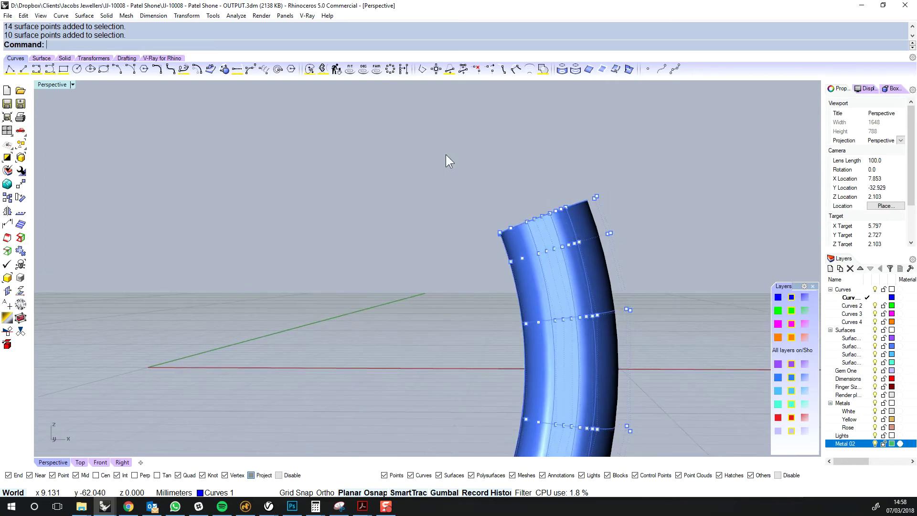
- Select the outermost row of control points around the bar's upper end
{"action": "left_click_drag", "start_coordinate": [412, 122], "coordinate": [670, 238]}
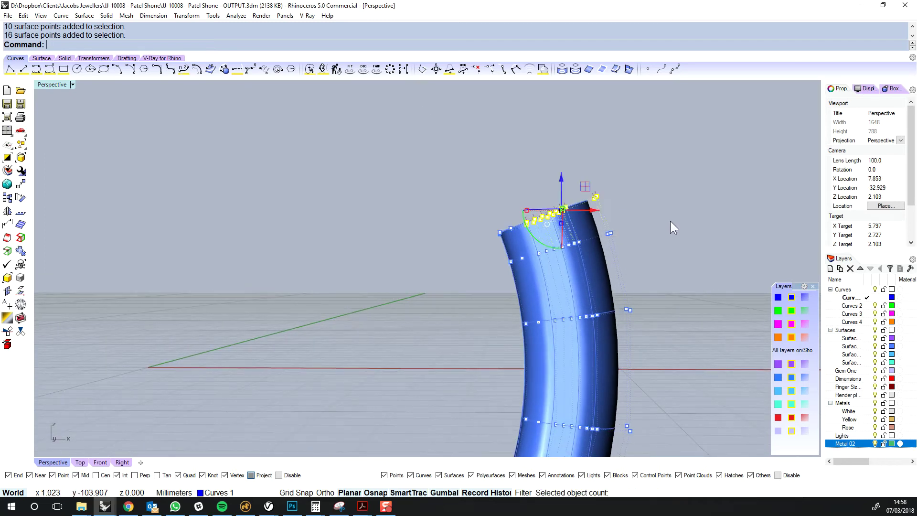
{"action": "scroll", "coordinate": [482, 219], "scroll_direction": "up", "scroll_amount": 6}
{"action": "left_click_drag", "start_coordinate": [479, 209], "coordinate": [576, 265], "text": "shift"}
{"action": "scroll", "coordinate": [576, 262], "scroll_direction": "down", "scroll_amount": 7}
{"action": "right_click_drag", "start_coordinate": [578, 257], "coordinate": [222, 438]}
- Collapse the selected end points with SetPt in X, Y and Z, aligned to World, onto the rail at the second point row
{"action": "left_click", "coordinate": [101, 462]}
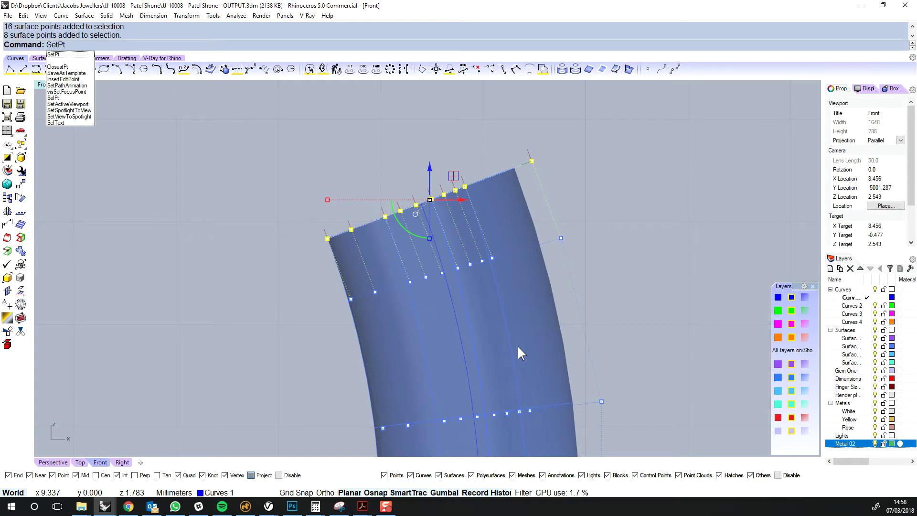
{"action": "right_click_drag", "start_coordinate": [453, 175], "coordinate": [436, 192]}
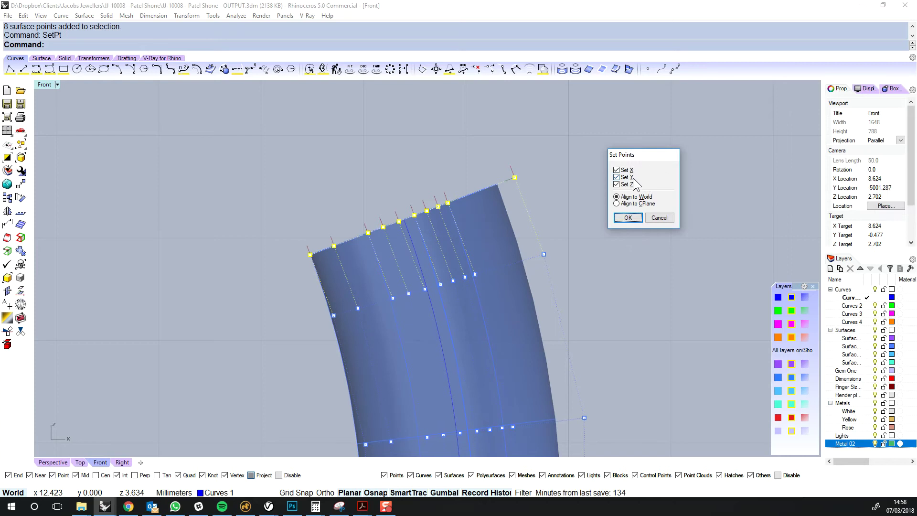
{"action": "left_click", "coordinate": [628, 218]}
{"action": "scroll", "coordinate": [404, 302], "scroll_direction": "up", "scroll_amount": 5}
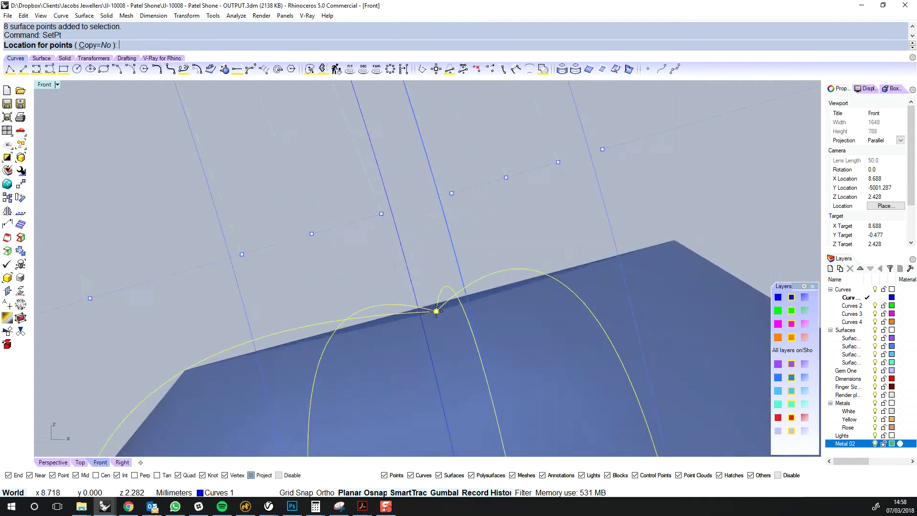
{"action": "scroll", "coordinate": [399, 225], "scroll_direction": "up", "scroll_amount": 3}
{"action": "scroll", "coordinate": [387, 198], "scroll_direction": "down", "scroll_amount": 5}
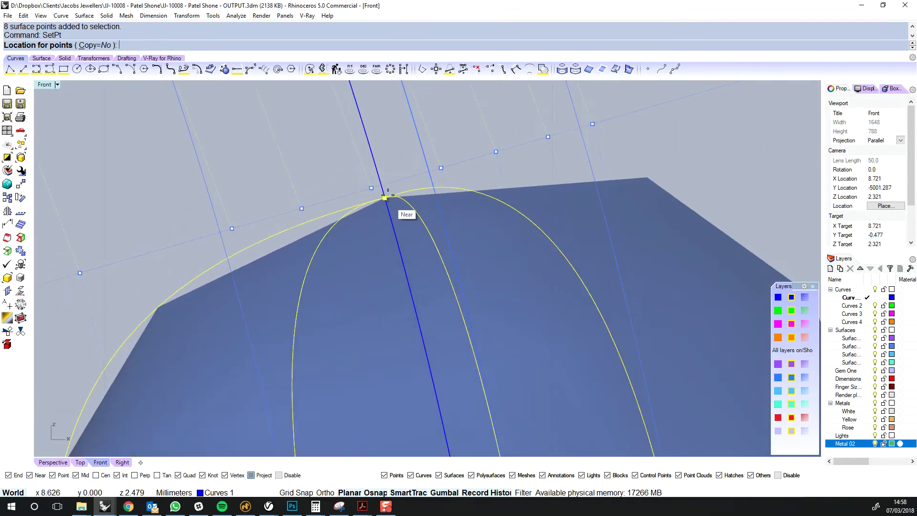
{"action": "scroll", "coordinate": [381, 189], "scroll_direction": "up", "scroll_amount": 5}
{"action": "scroll", "coordinate": [352, 183], "scroll_direction": "up", "scroll_amount": 3}
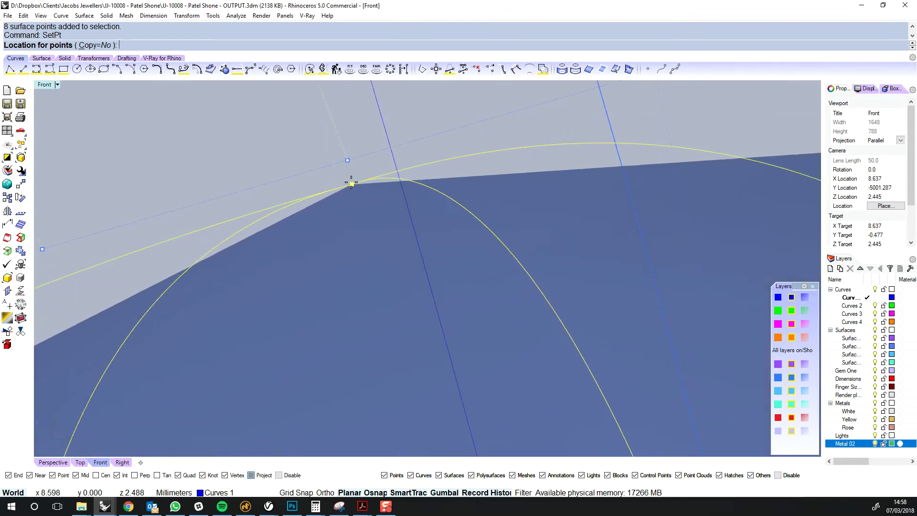
{"action": "scroll", "coordinate": [348, 165], "scroll_direction": "down", "scroll_amount": 5}
{"action": "scroll", "coordinate": [356, 168], "scroll_direction": "up", "scroll_amount": 3}
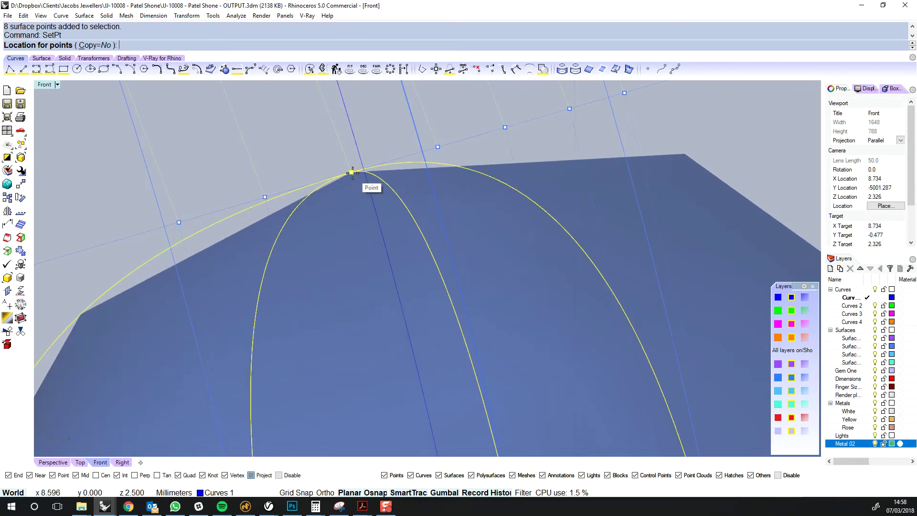
{"action": "scroll", "coordinate": [352, 173], "scroll_direction": "down", "scroll_amount": 3}
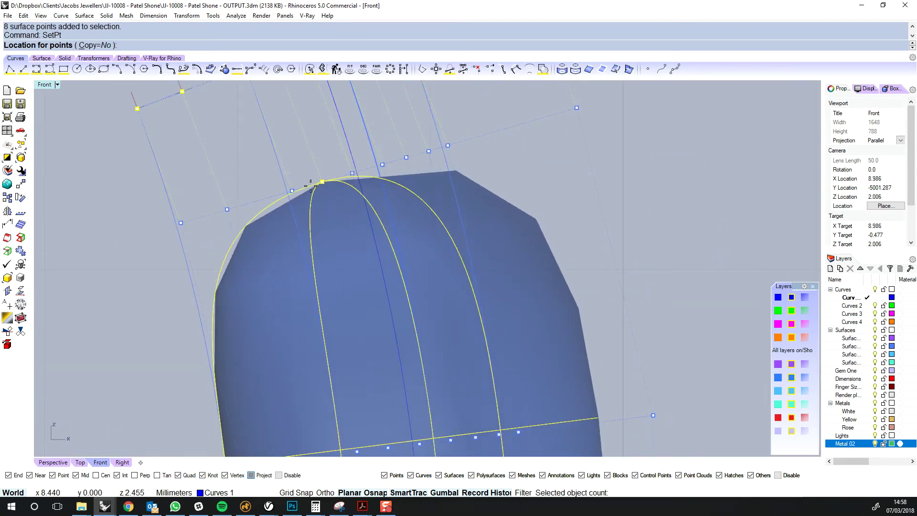
{"action": "left_click", "coordinate": [352, 175]}
{"action": "scroll", "coordinate": [352, 180], "scroll_direction": "down", "scroll_amount": 3}
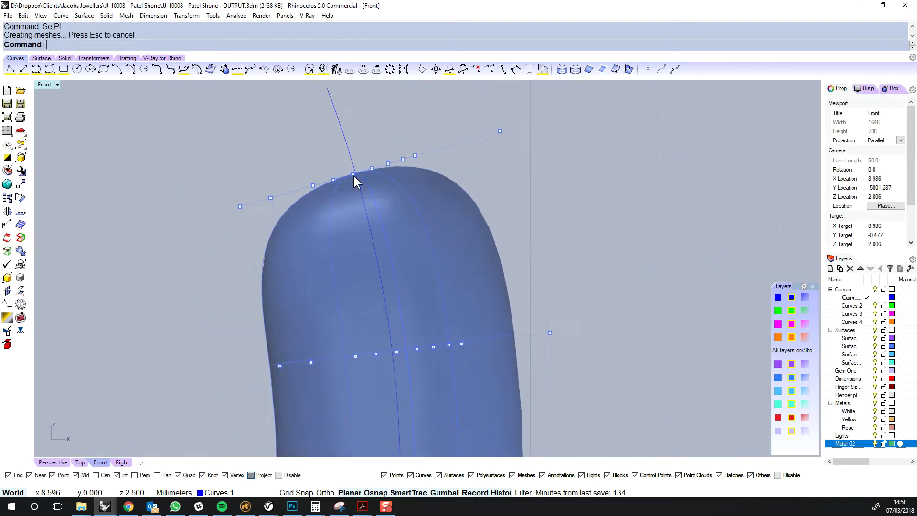
{"action": "scroll", "coordinate": [584, 213], "scroll_direction": "down", "scroll_amount": 2}
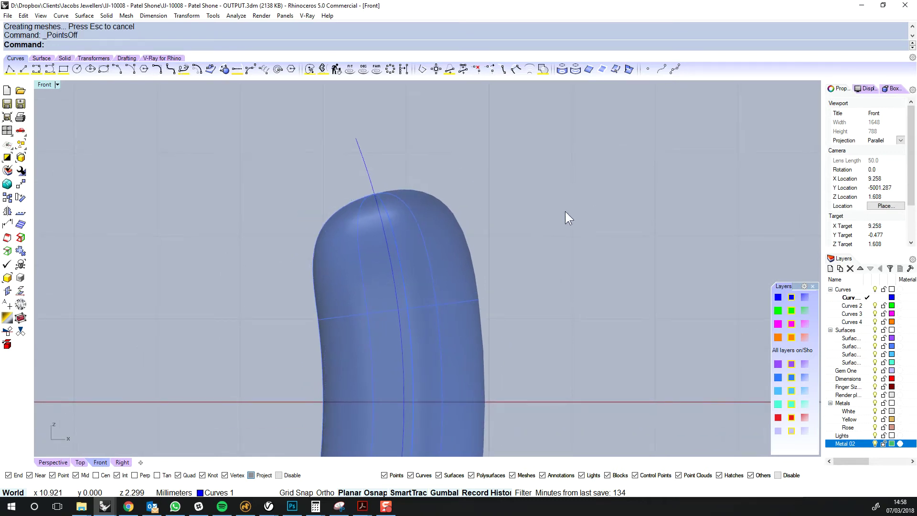
- Turn the bar's control points back on and inspect the collapsed tip in the Perspective view
{"action": "left_click", "coordinate": [56, 463]}
{"action": "scroll", "coordinate": [535, 238], "scroll_direction": "up", "scroll_amount": 5}
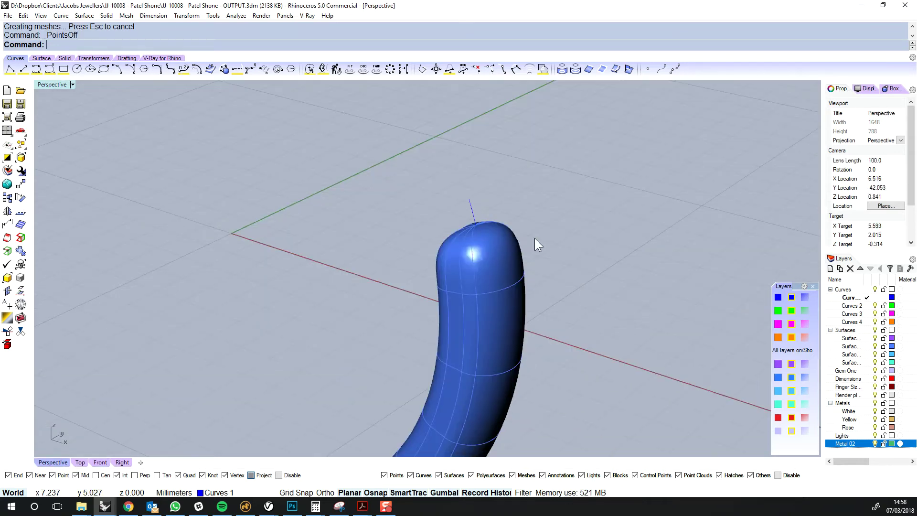
{"action": "left_click", "coordinate": [497, 250]}
{"action": "right_click_drag", "start_coordinate": [498, 250], "coordinate": [512, 194]}
{"action": "scroll", "coordinate": [569, 179], "scroll_direction": "up", "scroll_amount": 3}
{"action": "right_click_drag", "start_coordinate": [569, 179], "coordinate": [609, 205]}
{"action": "scroll", "coordinate": [678, 190], "scroll_direction": "down", "scroll_amount": 4}
{"action": "left_click", "coordinate": [650, 250]}
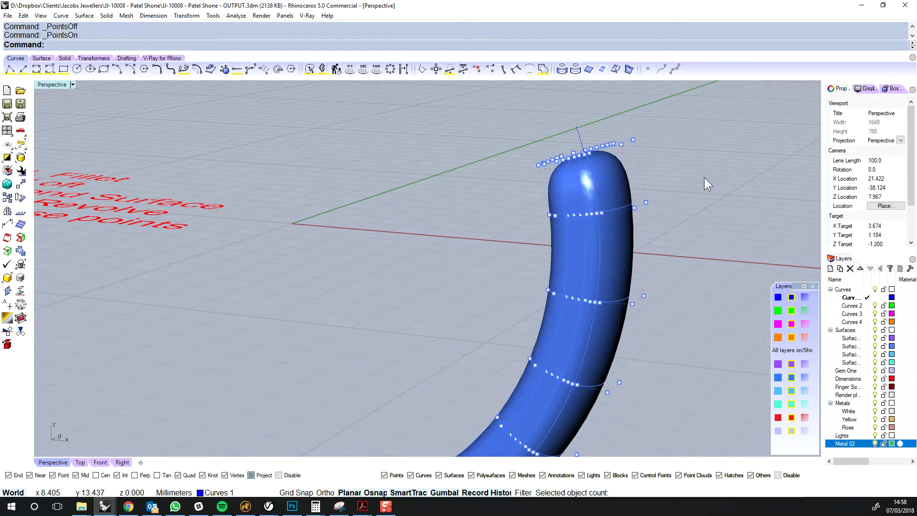
- Try moving the rounded bar and undo the move
{"action": "right_click_drag", "start_coordinate": [714, 174], "coordinate": [571, 263]}
{"action": "right_click_drag", "start_coordinate": [707, 263], "coordinate": [629, 184]}
{"action": "left_click_drag", "start_coordinate": [580, 209], "coordinate": [656, 213]}
{"action": "scroll", "coordinate": [659, 215], "scroll_direction": "down", "scroll_amount": 8}
{"action": "right_click_drag", "start_coordinate": [659, 216], "coordinate": [674, 251]}
{"action": "key", "text": "ctrl+z"}
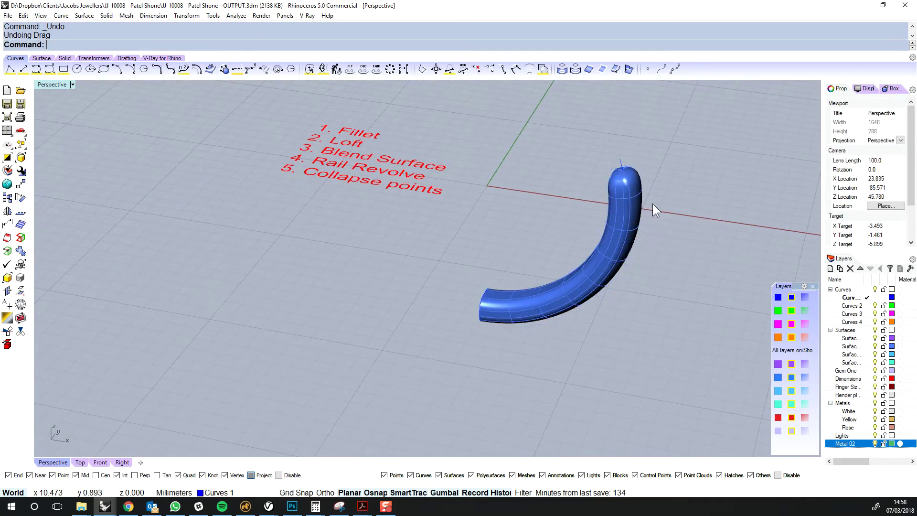
{"action": "scroll", "coordinate": [647, 204], "scroll_direction": "up", "scroll_amount": 5}
{"action": "right_click_drag", "start_coordinate": [647, 204], "coordinate": [573, 223]}
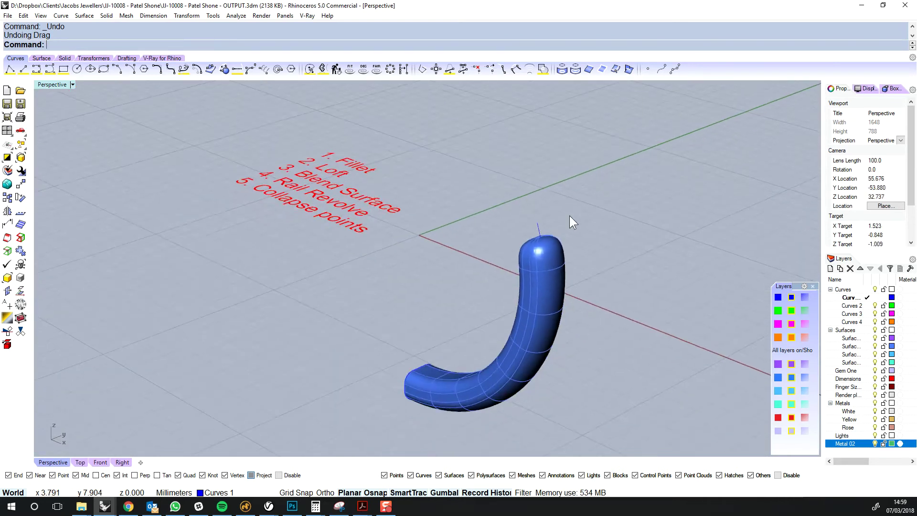
{"action": "right_click_drag", "start_coordinate": [549, 252], "coordinate": [609, 313]}
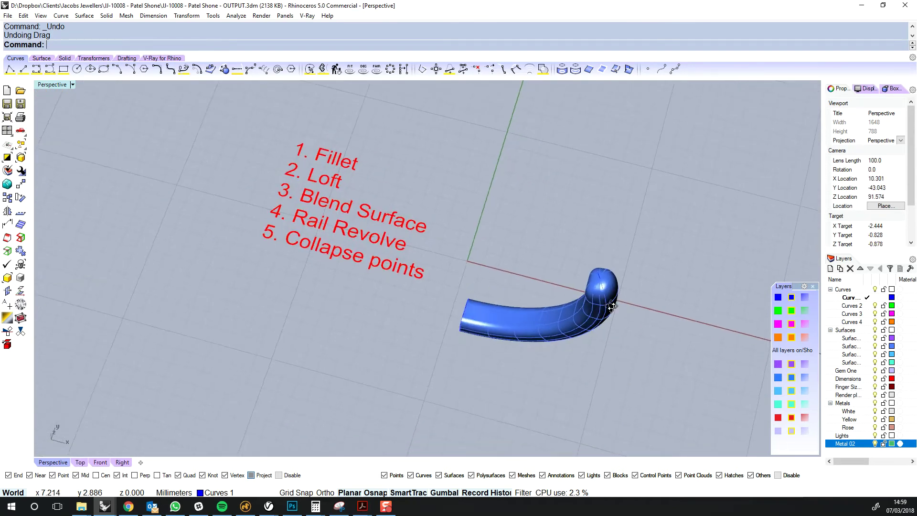
- Show all hidden objects, and hide the ring shank and stone setting while keeping the bars and text list visible
{"action": "key", "text": "ctrl+alt+h"}
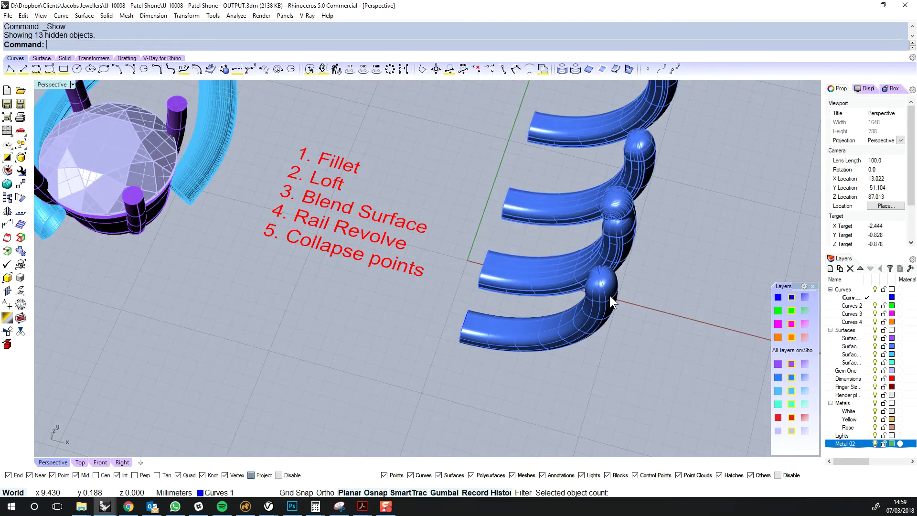
{"action": "right_click_drag", "start_coordinate": [648, 299], "coordinate": [435, 136]}
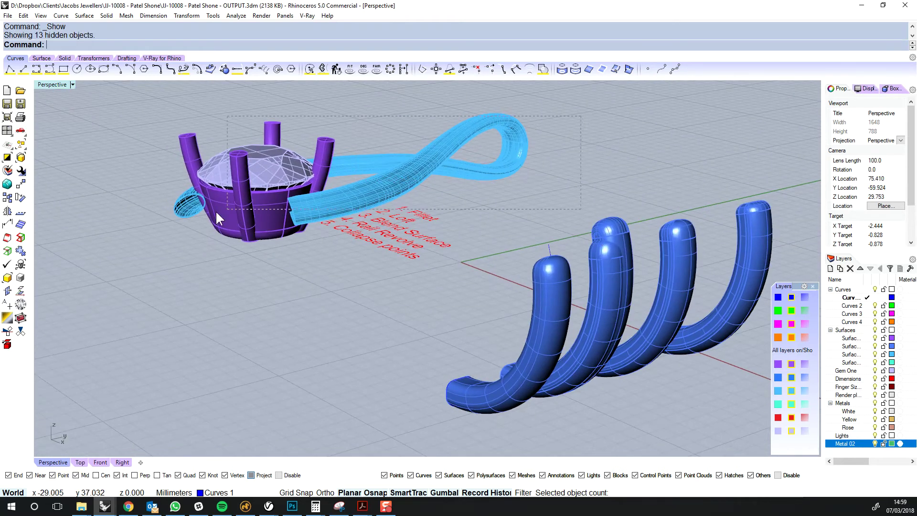
{"action": "left_click_drag", "start_coordinate": [216, 213], "coordinate": [220, 213]}
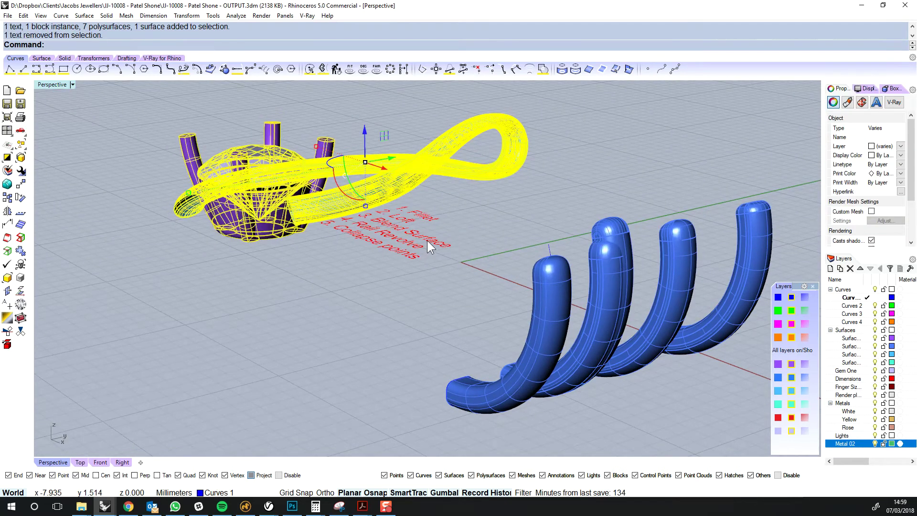
{"action": "key", "text": "ctrl+h"}
{"action": "right_click_drag", "start_coordinate": [563, 249], "coordinate": [458, 193]}
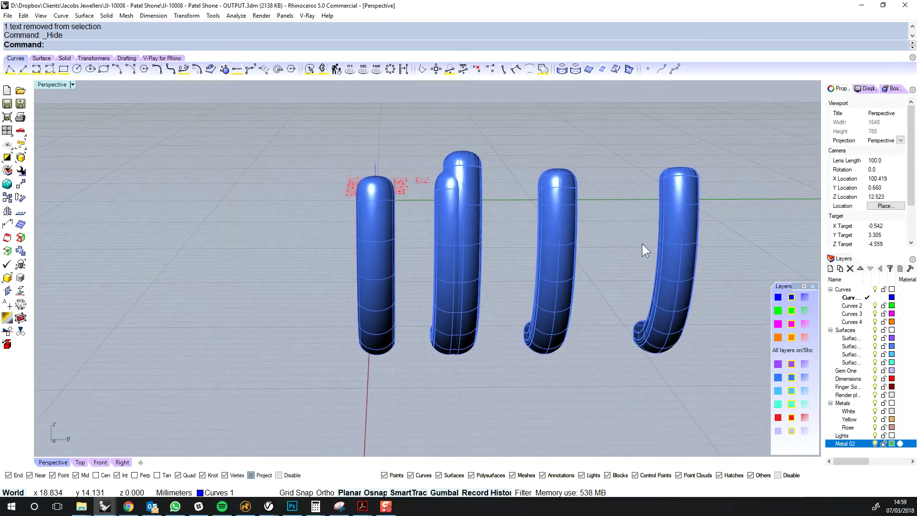
- Move the middle bar about 2.8 mm along the Y axis, away from the neighbouring bar it overlaps in view
{"action": "right_click_drag", "start_coordinate": [643, 244], "coordinate": [658, 245]}
{"action": "left_click", "coordinate": [659, 258]}
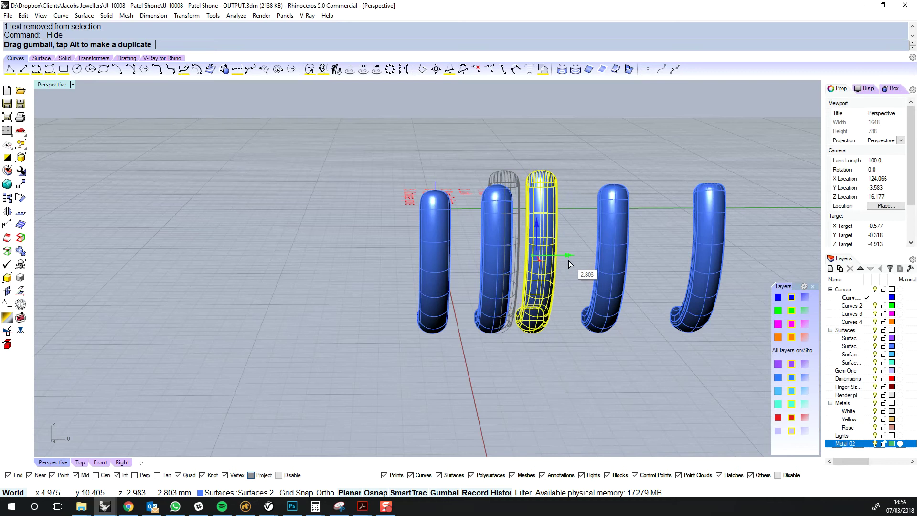
{"action": "left_click_drag", "start_coordinate": [568, 260], "coordinate": [570, 259]}
{"action": "key", "text": "Escape"}
{"action": "right_click_drag", "start_coordinate": [569, 259], "coordinate": [586, 178]}
{"action": "key", "text": "ctrl+m"}
{"action": "key", "text": "ctrl+m"}
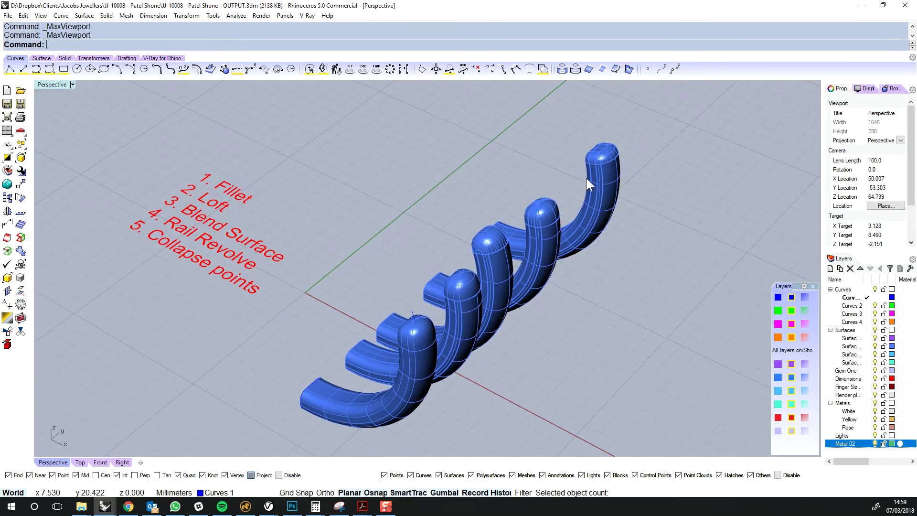
- Compare the rounded ends of the five bars in the Perspective view, starting with the filleted one
{"action": "scroll", "coordinate": [612, 157], "scroll_direction": "up", "scroll_amount": 6}
{"action": "right_click_drag", "start_coordinate": [622, 153], "coordinate": [586, 160]}
{"action": "right_click_drag", "start_coordinate": [558, 259], "coordinate": [574, 259]}
{"action": "scroll", "coordinate": [621, 196], "scroll_direction": "down", "scroll_amount": 3}
{"action": "left_click", "coordinate": [621, 196]}
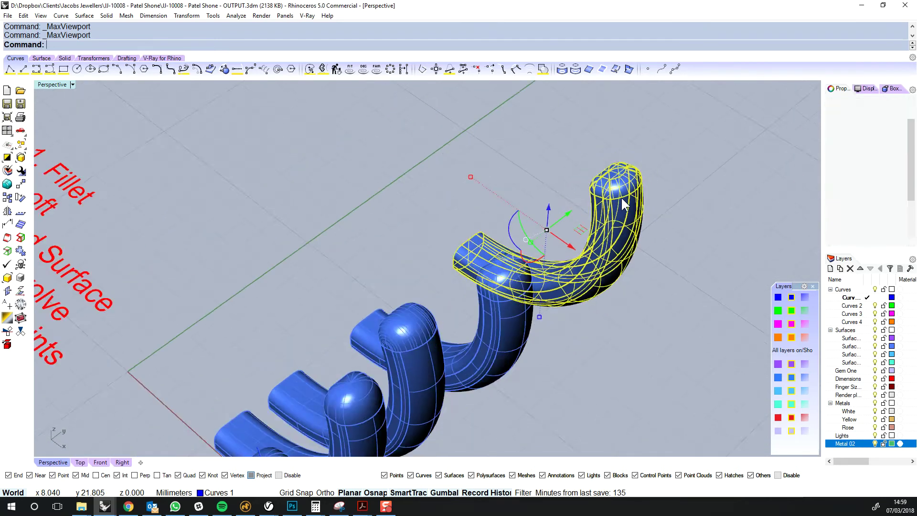
{"action": "right_click_drag", "start_coordinate": [621, 197], "coordinate": [665, 213]}
{"action": "left_click", "coordinate": [686, 210]}
{"action": "scroll", "coordinate": [611, 224], "scroll_direction": "down", "scroll_amount": 3}
{"action": "right_click_drag", "start_coordinate": [609, 239], "coordinate": [649, 209], "text": "shift"}
{"action": "right_click_drag", "start_coordinate": [649, 208], "coordinate": [626, 162]}
{"action": "scroll", "coordinate": [585, 261], "scroll_direction": "up", "scroll_amount": 4}
{"action": "right_click_drag", "start_coordinate": [585, 260], "coordinate": [512, 283]}
- Delete the leftover curve sticking out above the tip of the front bar
{"action": "left_click", "coordinate": [590, 248]}
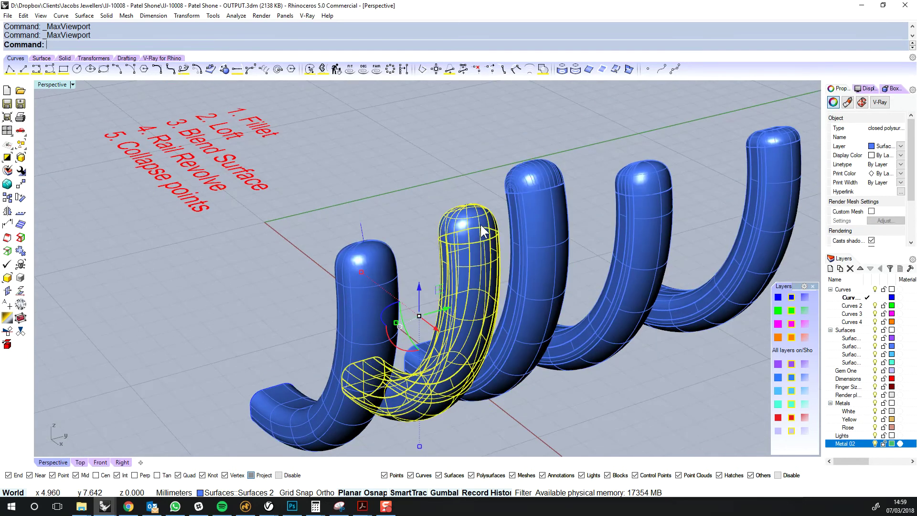
{"action": "left_click", "coordinate": [383, 188]}
{"action": "left_click", "coordinate": [380, 262]}
{"action": "right_click_drag", "start_coordinate": [416, 266], "coordinate": [452, 282]}
{"action": "left_click", "coordinate": [500, 239], "text": "shift"}
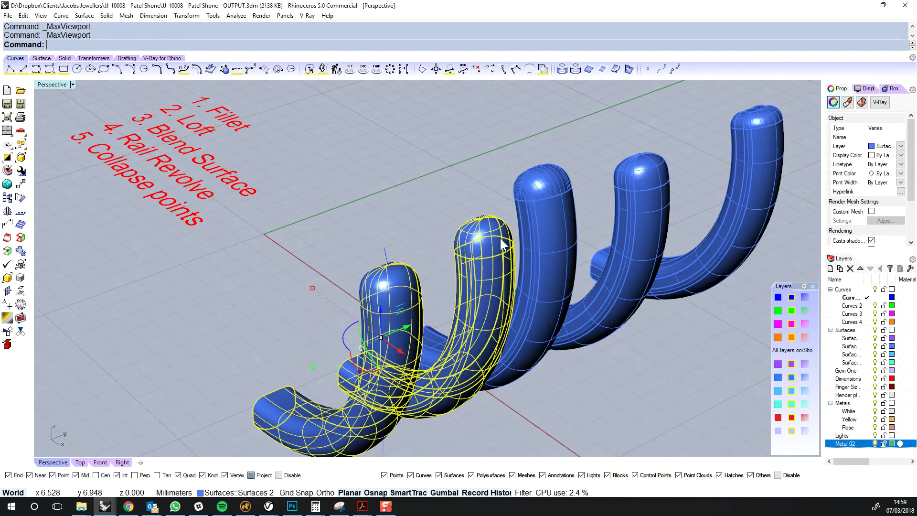
{"action": "left_click_drag", "start_coordinate": [403, 233], "coordinate": [376, 253]}
{"action": "key", "text": "Delete"}
- Apply the environment map display (EMap) to all five bars and clear the selection
{"action": "left_click", "coordinate": [406, 306]}
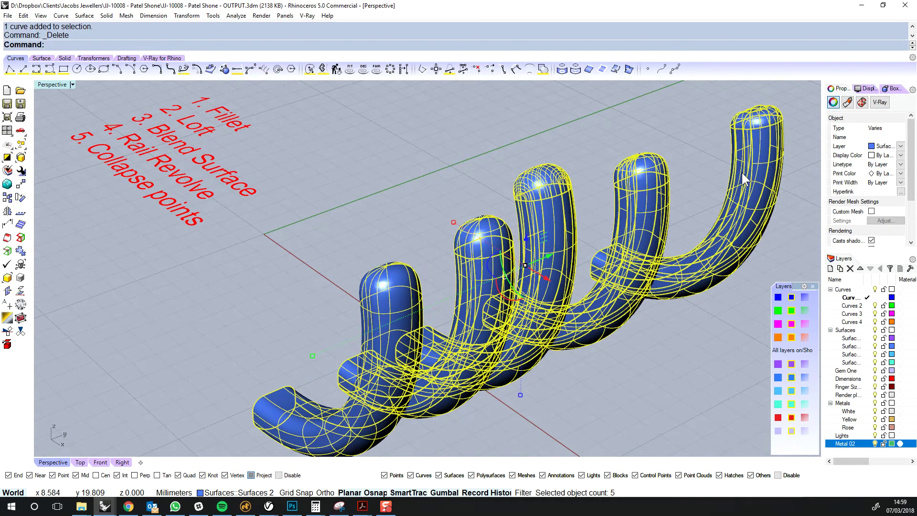
{"action": "key", "text": "Return"}
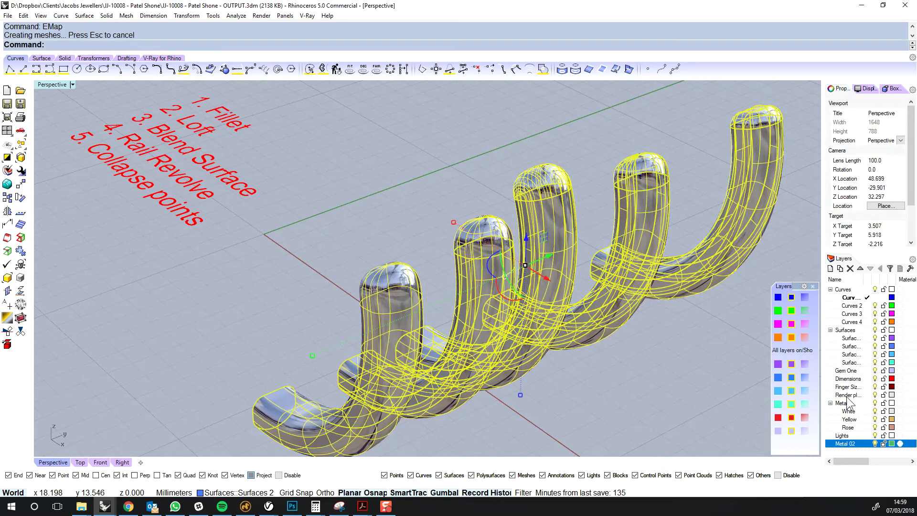
{"action": "left_click", "coordinate": [638, 135]}
{"action": "right_click_drag", "start_coordinate": [638, 136], "coordinate": [681, 187]}
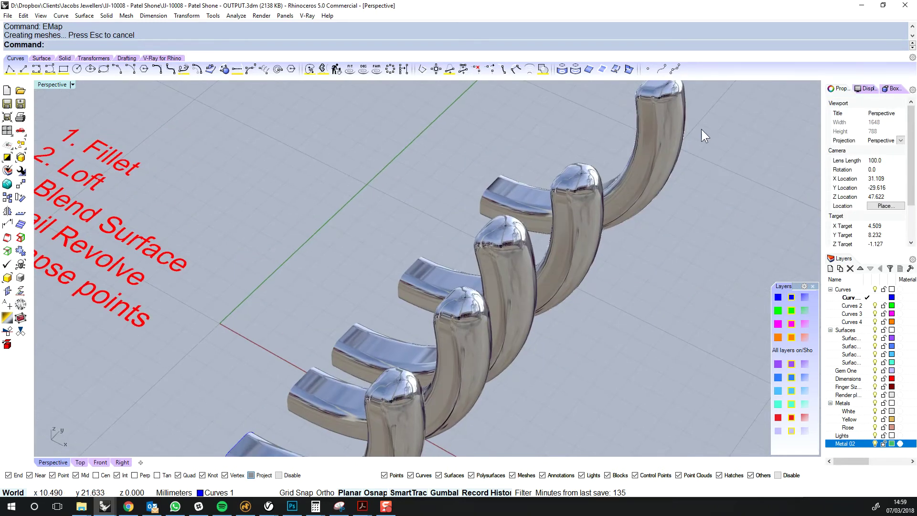
- Examine the reflections across the rounded tips of the bars close up, one after another along the row
{"action": "scroll", "coordinate": [665, 151], "scroll_direction": "up", "scroll_amount": 7}
{"action": "right_click_drag", "start_coordinate": [665, 151], "coordinate": [712, 226], "text": "shift"}
{"action": "right_click_drag", "start_coordinate": [345, 222], "coordinate": [516, 171], "text": "shift"}
{"action": "scroll", "coordinate": [471, 248], "scroll_direction": "up", "scroll_amount": 7}
{"action": "scroll", "coordinate": [495, 224], "scroll_direction": "down", "scroll_amount": 4}
{"action": "right_click_drag", "start_coordinate": [516, 171], "coordinate": [611, 178]}
{"action": "scroll", "coordinate": [276, 245], "scroll_direction": "up", "scroll_amount": 4}
{"action": "right_click_drag", "start_coordinate": [276, 245], "coordinate": [479, 254]}
{"action": "scroll", "coordinate": [437, 255], "scroll_direction": "up", "scroll_amount": 4}
{"action": "scroll", "coordinate": [409, 229], "scroll_direction": "up", "scroll_amount": 3}
{"action": "scroll", "coordinate": [409, 228], "scroll_direction": "down", "scroll_amount": 4}
{"action": "right_click_drag", "start_coordinate": [409, 228], "coordinate": [618, 170]}
{"action": "scroll", "coordinate": [400, 234], "scroll_direction": "down", "scroll_amount": 4}
{"action": "right_click_drag", "start_coordinate": [235, 235], "coordinate": [353, 307]}
{"action": "scroll", "coordinate": [311, 339], "scroll_direction": "up", "scroll_amount": 4}
{"action": "right_click_drag", "start_coordinate": [315, 338], "coordinate": [274, 309]}
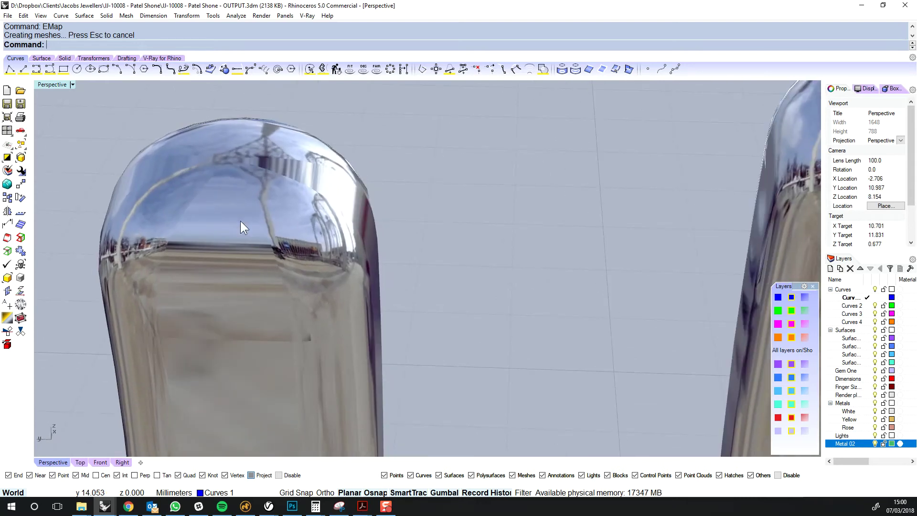
{"action": "right_click_drag", "start_coordinate": [262, 252], "coordinate": [337, 298]}
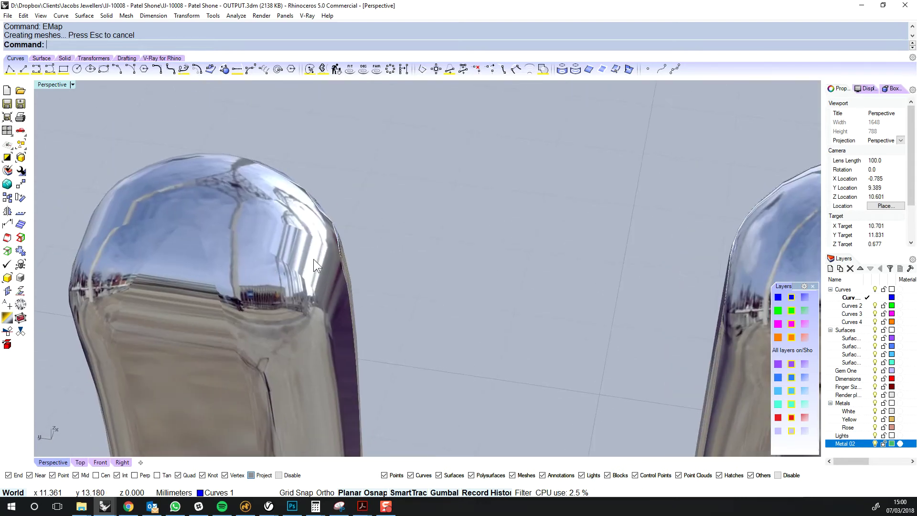
{"action": "scroll", "coordinate": [219, 243], "scroll_direction": "down", "scroll_amount": 9}
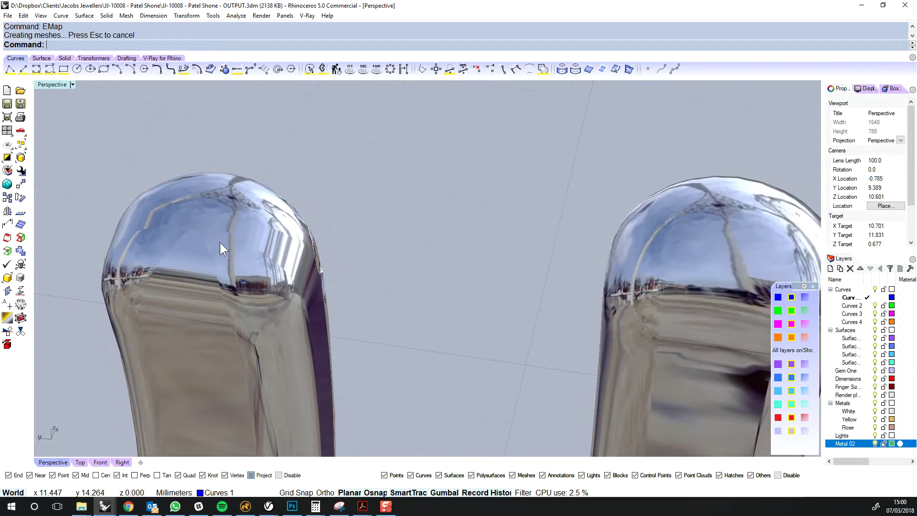
{"action": "scroll", "coordinate": [413, 268], "scroll_direction": "up", "scroll_amount": 9}
{"action": "right_click_drag", "start_coordinate": [413, 268], "coordinate": [297, 305]}
{"action": "scroll", "coordinate": [297, 305], "scroll_direction": "down", "scroll_amount": 8}
{"action": "scroll", "coordinate": [518, 233], "scroll_direction": "down", "scroll_amount": 8}
{"action": "mouse_move", "coordinate": [518, 234]}
{"action": "right_mouse_down"}
{"action": "mouse_move", "coordinate": [535, 254]}
{"action": "mouse_move", "coordinate": [519, 227]}
{"action": "mouse_move", "coordinate": [511, 245]}
{"action": "right_mouse_up"}
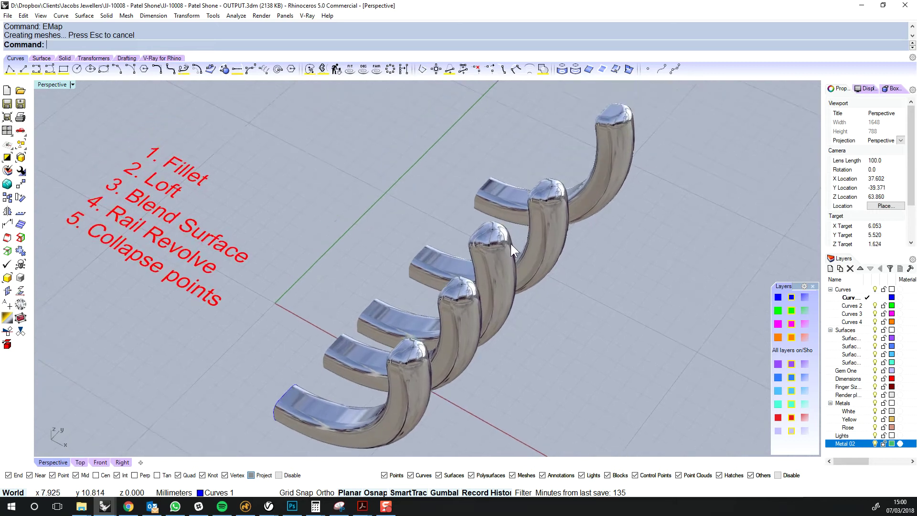
- Compare the reflections where the rounded tips meet the bodies of the bars from several angles
{"action": "scroll", "coordinate": [511, 245], "scroll_direction": "up", "scroll_amount": 5}
{"action": "right_click_drag", "start_coordinate": [636, 305], "coordinate": [598, 256]}
{"action": "scroll", "coordinate": [479, 257], "scroll_direction": "up", "scroll_amount": 7}
{"action": "right_click_drag", "start_coordinate": [479, 257], "coordinate": [600, 301]}
{"action": "scroll", "coordinate": [491, 239], "scroll_direction": "down", "scroll_amount": 3}
{"action": "scroll", "coordinate": [517, 291], "scroll_direction": "down", "scroll_amount": 3}
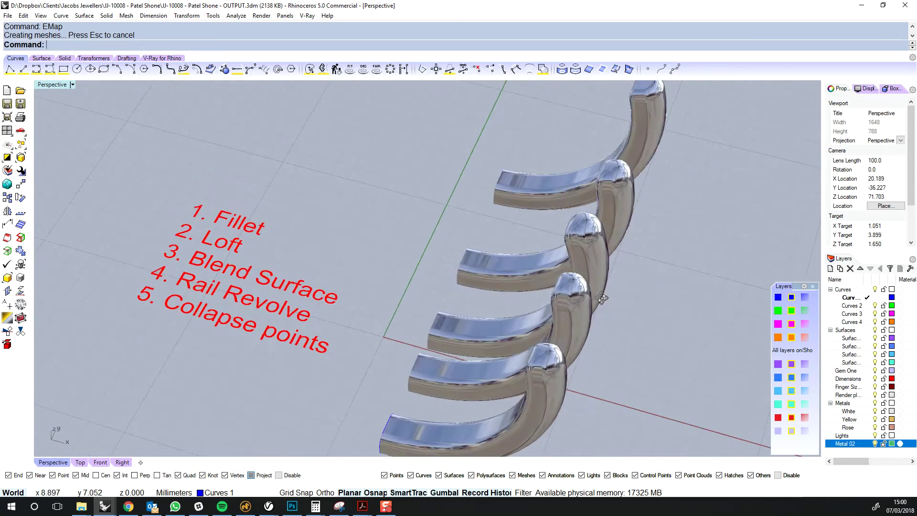
{"action": "scroll", "coordinate": [609, 263], "scroll_direction": "up", "scroll_amount": 8}
{"action": "right_click_drag", "start_coordinate": [609, 263], "coordinate": [561, 214]}
{"action": "scroll", "coordinate": [650, 208], "scroll_direction": "up", "scroll_amount": 5}
{"action": "scroll", "coordinate": [471, 192], "scroll_direction": "down", "scroll_amount": 9}
{"action": "right_click_drag", "start_coordinate": [473, 208], "coordinate": [604, 259]}
- Try moving the second bar from the front about 6.9 mm along the Y axis, and undo the move
{"action": "left_click", "coordinate": [486, 242]}
{"action": "scroll", "coordinate": [486, 243], "scroll_direction": "down", "scroll_amount": 5}
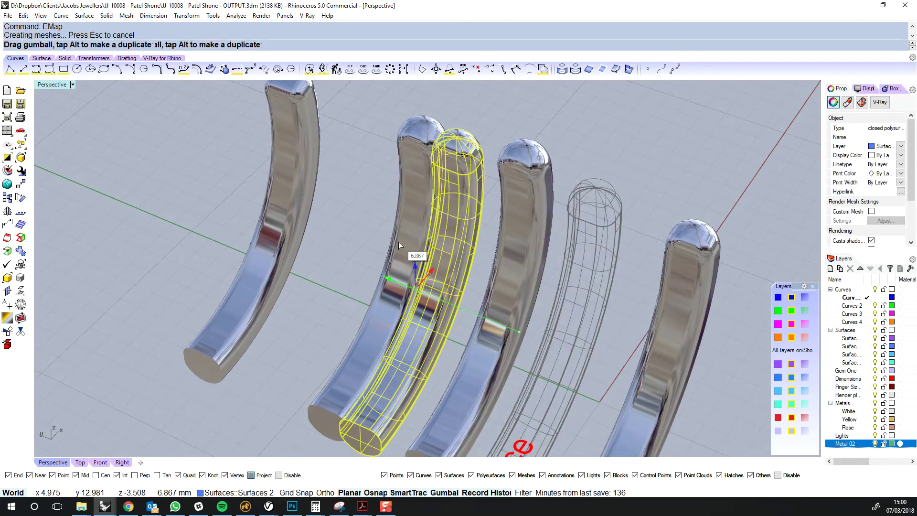
{"action": "left_click_drag", "start_coordinate": [412, 248], "coordinate": [412, 248]}
{"action": "scroll", "coordinate": [458, 143], "scroll_direction": "up", "scroll_amount": 10}
{"action": "left_click", "coordinate": [523, 203]}
{"action": "right_click_drag", "start_coordinate": [460, 138], "coordinate": [494, 328], "text": "shift"}
{"action": "left_click", "coordinate": [494, 328]}
{"action": "scroll", "coordinate": [507, 322], "scroll_direction": "down", "scroll_amount": 6}
{"action": "key", "text": "ctrl+z"}
- Examine the reflections on the front bar's collapsed tip and compare them with the neighbouring bars' tips
{"action": "left_click", "coordinate": [681, 226]}
{"action": "scroll", "coordinate": [681, 226], "scroll_direction": "down", "scroll_amount": 6}
{"action": "right_click_drag", "start_coordinate": [683, 228], "coordinate": [359, 129], "text": "shift"}
{"action": "scroll", "coordinate": [523, 248], "scroll_direction": "up", "scroll_amount": 8}
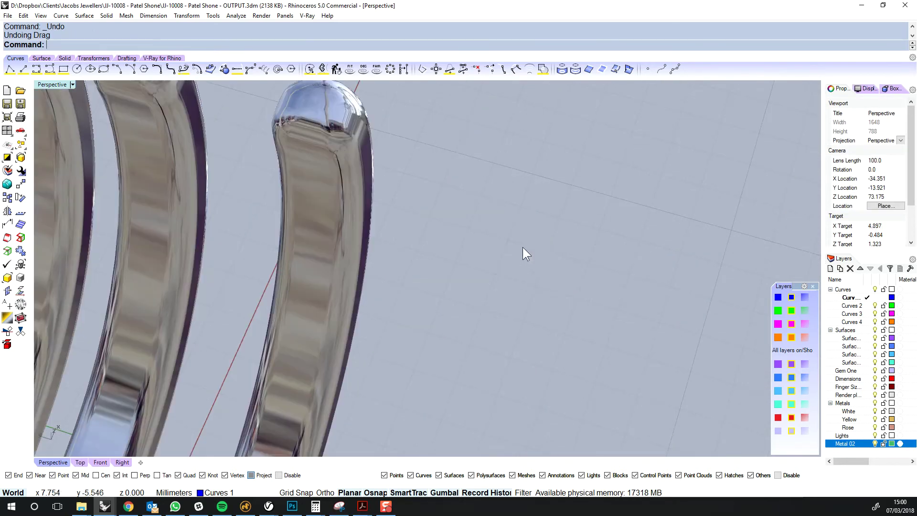
{"action": "right_click_drag", "start_coordinate": [452, 176], "coordinate": [550, 286], "text": "shift"}
{"action": "right_click_drag", "start_coordinate": [550, 287], "coordinate": [497, 263]}
{"action": "scroll", "coordinate": [472, 320], "scroll_direction": "up", "scroll_amount": 9}
{"action": "left_click", "coordinate": [473, 332]}
{"action": "scroll", "coordinate": [473, 332], "scroll_direction": "down", "scroll_amount": 6}
{"action": "mouse_move", "coordinate": [473, 332]}
{"action": "right_mouse_down"}
{"action": "mouse_move", "coordinate": [471, 317]}
{"action": "mouse_move", "coordinate": [411, 291]}
{"action": "mouse_move", "coordinate": [506, 342]}
{"action": "mouse_move", "coordinate": [472, 326]}
{"action": "right_mouse_up"}
{"action": "key", "text": "Escape"}
{"action": "scroll", "coordinate": [473, 315], "scroll_direction": "up", "scroll_amount": 7}
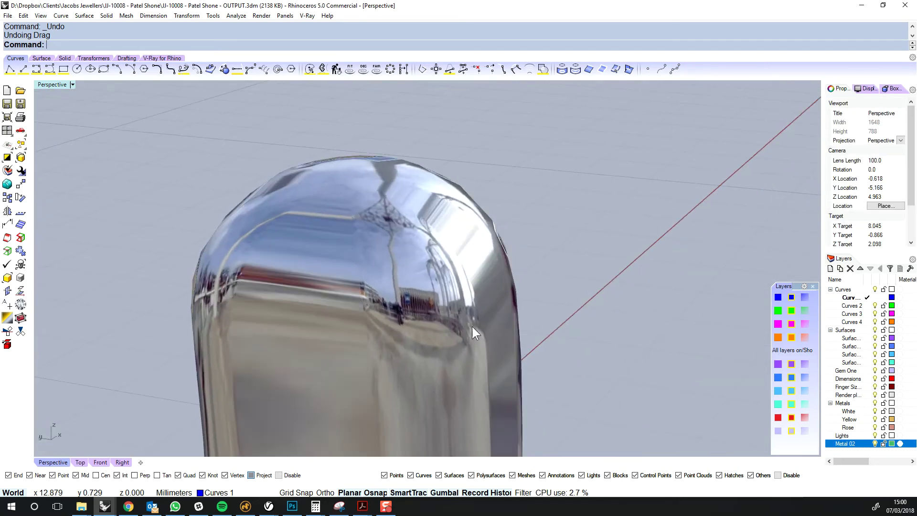
{"action": "scroll", "coordinate": [495, 306], "scroll_direction": "down", "scroll_amount": 4}
{"action": "scroll", "coordinate": [497, 304], "scroll_direction": "down", "scroll_amount": 8}
{"action": "right_click_drag", "start_coordinate": [511, 282], "coordinate": [597, 318]}
{"action": "scroll", "coordinate": [285, 177], "scroll_direction": "up", "scroll_amount": 4}
{"action": "right_click_drag", "start_coordinate": [286, 176], "coordinate": [470, 264], "text": "shift"}
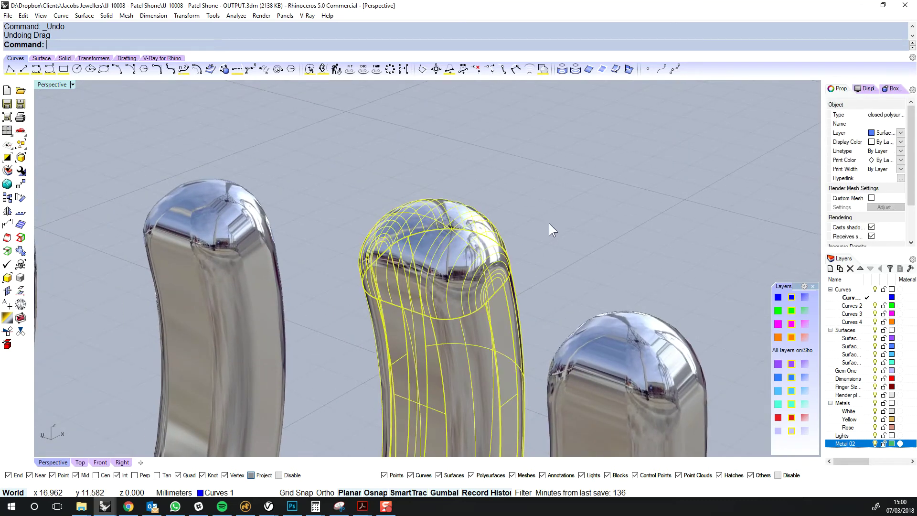
- Turn off the environment map display and the Surfaces 2 layer holding the bars
{"action": "left_click", "coordinate": [519, 244]}
{"action": "scroll", "coordinate": [518, 245], "scroll_direction": "down", "scroll_amount": 4}
{"action": "left_click", "coordinate": [517, 244]}
{"action": "right_click_drag", "start_coordinate": [517, 245], "coordinate": [532, 314]}
{"action": "left_click", "coordinate": [547, 245]}
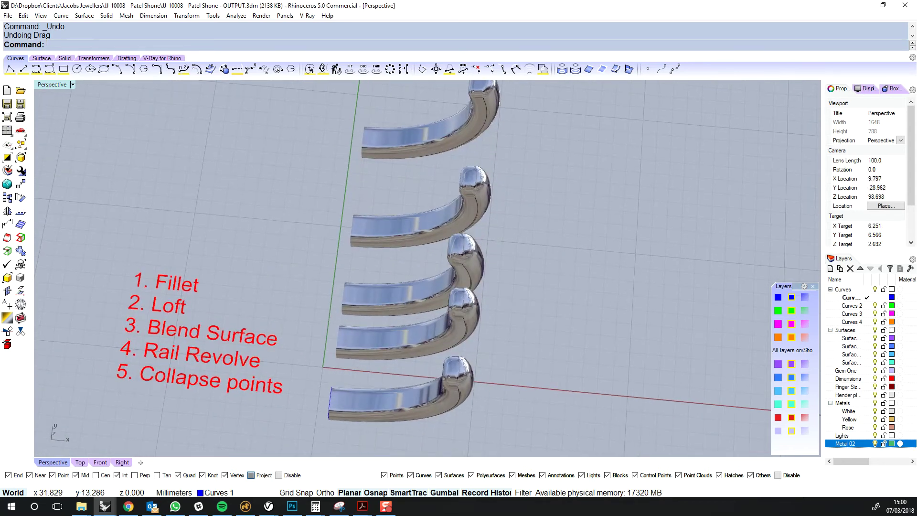
{"action": "left_click", "coordinate": [630, 158]}
{"action": "scroll", "coordinate": [621, 242], "scroll_direction": "down", "scroll_amount": 4}
{"action": "right_click_drag", "start_coordinate": [608, 258], "coordinate": [641, 267]}
{"action": "right_click_drag", "start_coordinate": [578, 242], "coordinate": [608, 254]}
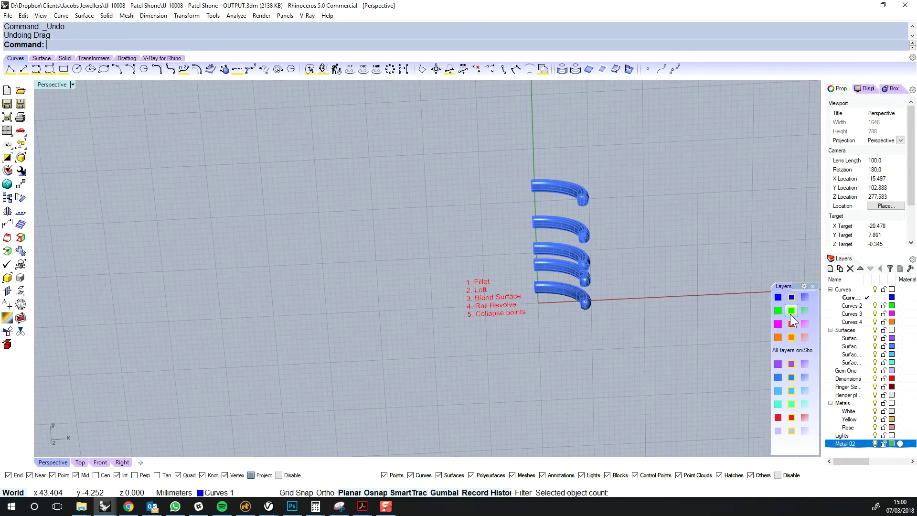
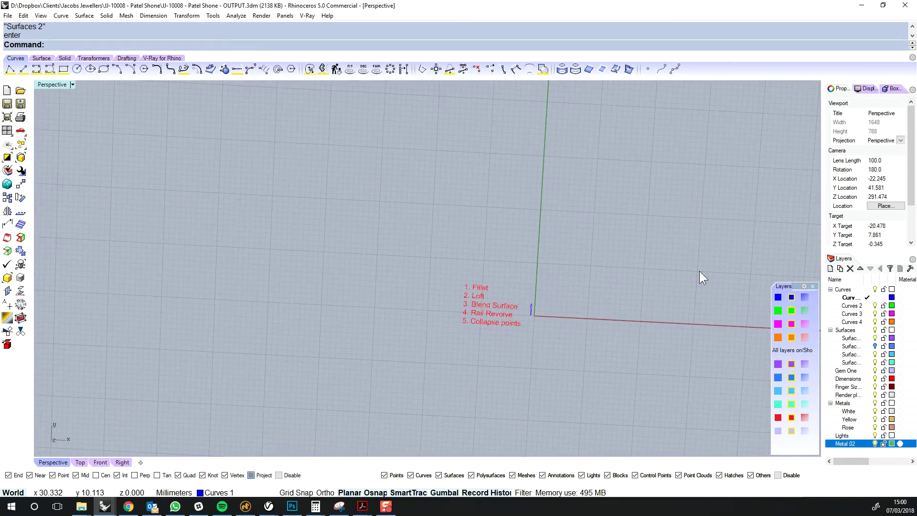
- Show the hidden ring shank and stone setting again beside the text list
{"action": "right_click_drag", "start_coordinate": [435, 331], "coordinate": [471, 255], "text": "shift"}
{"action": "scroll", "coordinate": [500, 323], "scroll_direction": "up", "scroll_amount": 8}
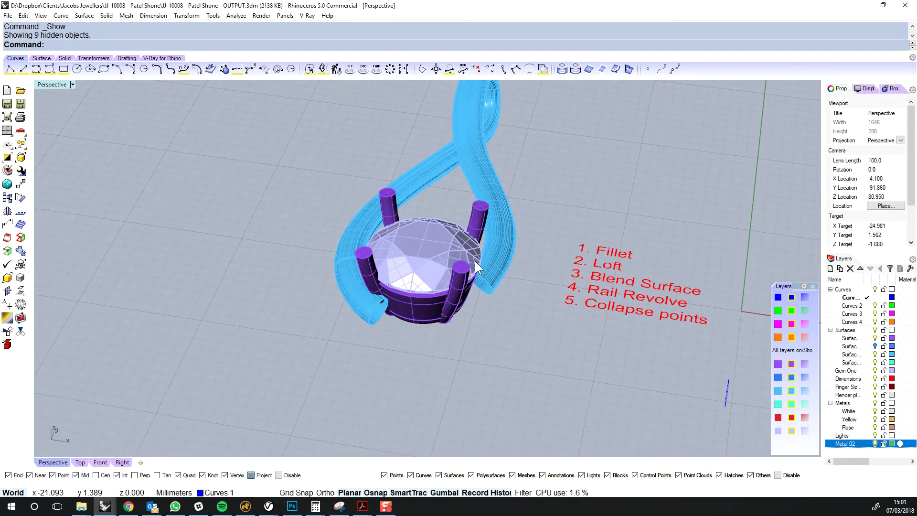
{"action": "scroll", "coordinate": [482, 269], "scroll_direction": "up", "scroll_amount": 4}
{"action": "right_click_drag", "start_coordinate": [499, 276], "coordinate": [543, 269], "text": "shift"}
{"action": "right_click_drag", "start_coordinate": [542, 268], "coordinate": [414, 276]}
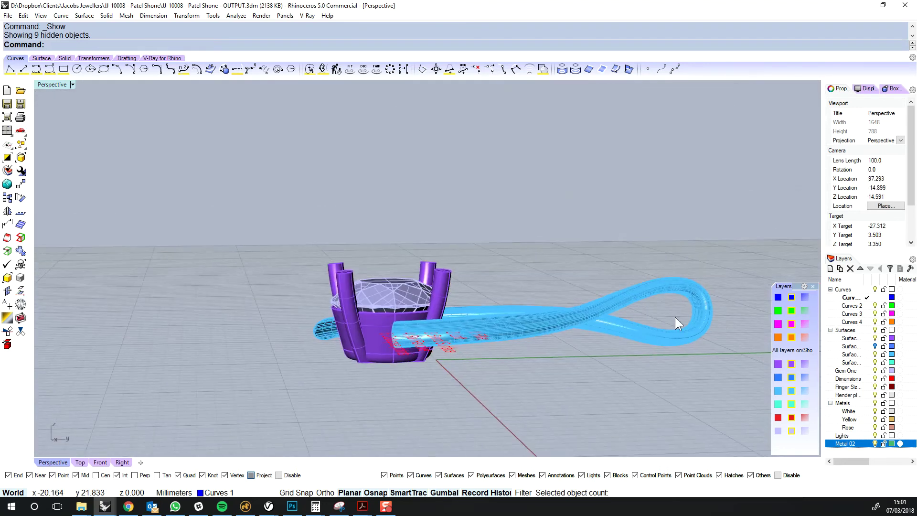
- Examine the twisted ring shank and its open ends around the stone setting in the Perspective view
{"action": "scroll", "coordinate": [492, 325], "scroll_direction": "down", "scroll_amount": 5}
{"action": "right_click_drag", "start_coordinate": [492, 325], "coordinate": [563, 358]}
{"action": "scroll", "coordinate": [414, 275], "scroll_direction": "up", "scroll_amount": 5}
{"action": "right_click_drag", "start_coordinate": [414, 274], "coordinate": [460, 327]}
{"action": "left_click", "coordinate": [466, 282]}
{"action": "right_click_drag", "start_coordinate": [471, 287], "coordinate": [550, 239]}
{"action": "left_click", "coordinate": [657, 250]}
{"action": "right_click_drag", "start_coordinate": [478, 401], "coordinate": [482, 352], "text": "shift"}
{"action": "scroll", "coordinate": [397, 331], "scroll_direction": "up", "scroll_amount": 9}
{"action": "right_click_drag", "start_coordinate": [397, 332], "coordinate": [375, 320]}
{"action": "right_click_drag", "start_coordinate": [465, 309], "coordinate": [263, 435]}
- Examine in the Top view where the shank's two open ends sit beside the stone and prongs
{"action": "left_click", "coordinate": [80, 463]}
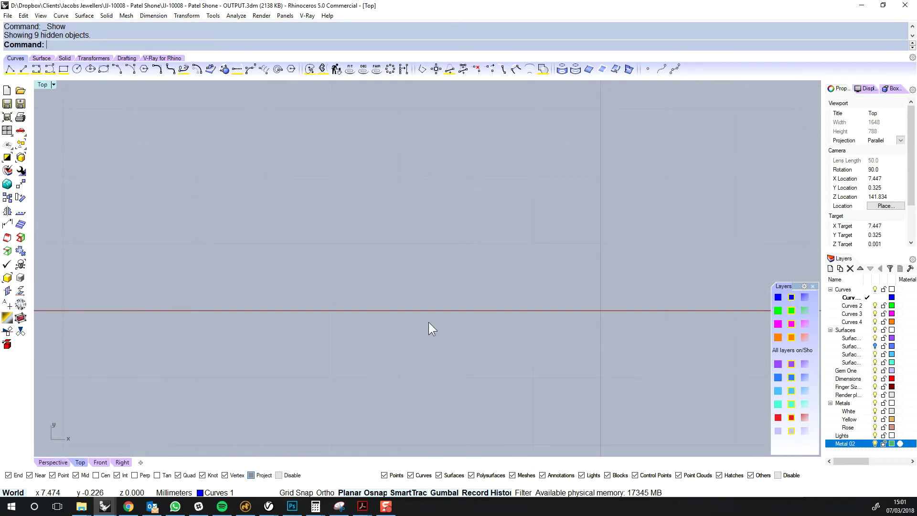
{"action": "right_click_drag", "start_coordinate": [500, 287], "coordinate": [572, 282]}
{"action": "scroll", "coordinate": [571, 281], "scroll_direction": "down", "scroll_amount": 8}
{"action": "right_click_drag", "start_coordinate": [289, 340], "coordinate": [515, 292]}
{"action": "scroll", "coordinate": [514, 292], "scroll_direction": "up", "scroll_amount": 4}
{"action": "right_click_drag", "start_coordinate": [531, 254], "coordinate": [525, 188]}
{"action": "scroll", "coordinate": [447, 284], "scroll_direction": "up", "scroll_amount": 6}
{"action": "right_click_drag", "start_coordinate": [275, 377], "coordinate": [299, 359]}
{"action": "scroll", "coordinate": [359, 311], "scroll_direction": "down", "scroll_amount": 4}
{"action": "right_click_drag", "start_coordinate": [359, 311], "coordinate": [259, 351]}
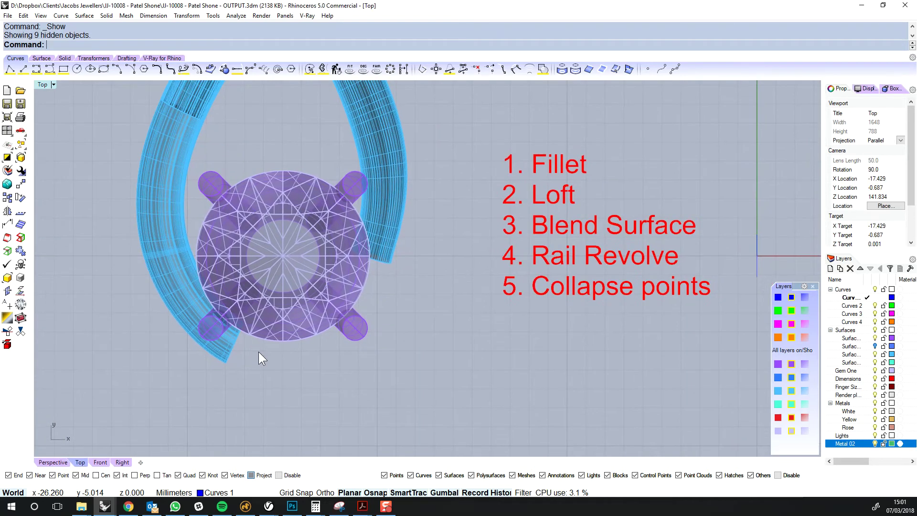
{"action": "scroll", "coordinate": [281, 368], "scroll_direction": "up", "scroll_amount": 3}
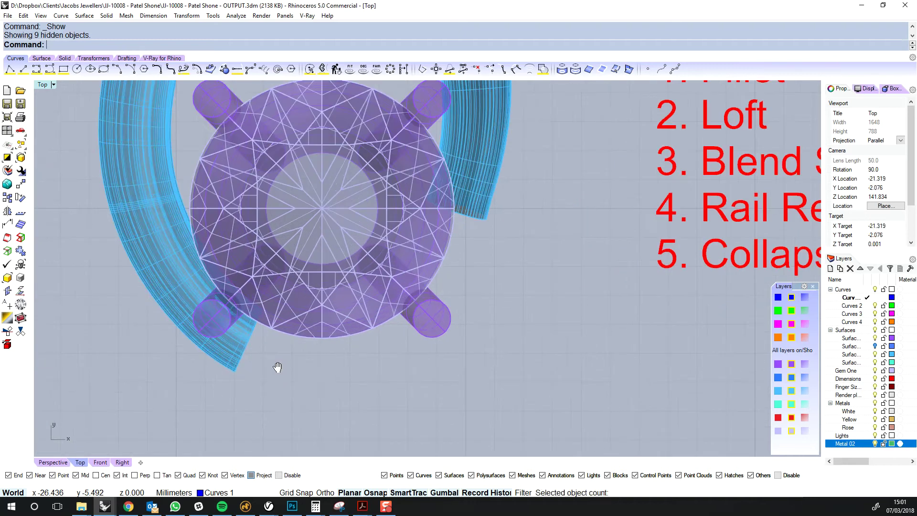
- Show the naked edges of the shank section with the open end by the front prong, in the Perspective view
{"action": "left_click", "coordinate": [52, 463]}
{"action": "scroll", "coordinate": [452, 321], "scroll_direction": "up", "scroll_amount": 3}
{"action": "left_click", "coordinate": [391, 327]}
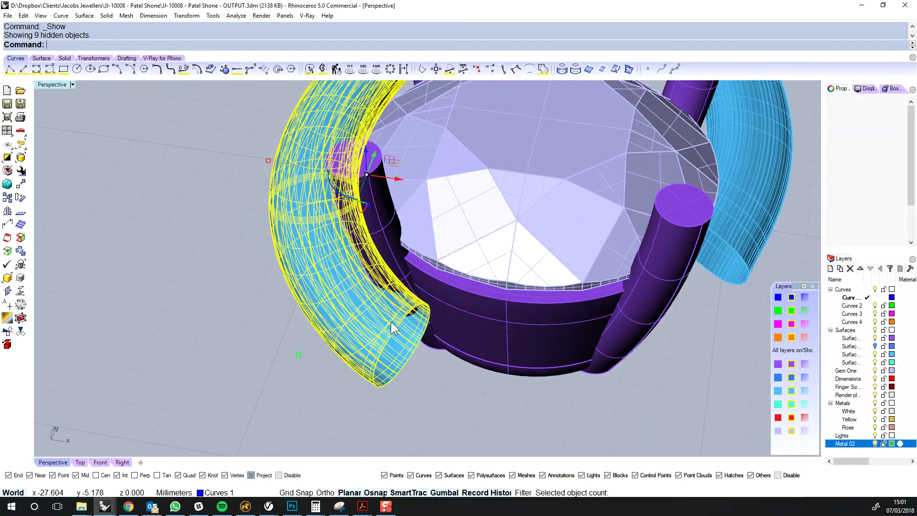
{"action": "left_click", "coordinate": [24, 241]}
- Examine the highlighted naked edges around the shank section's open end
{"action": "right_click_drag", "start_coordinate": [201, 297], "coordinate": [260, 261]}
{"action": "scroll", "coordinate": [411, 381], "scroll_direction": "up", "scroll_amount": 4}
{"action": "right_click_drag", "start_coordinate": [411, 382], "coordinate": [425, 239]}
{"action": "right_click_drag", "start_coordinate": [428, 310], "coordinate": [446, 380]}
{"action": "left_click", "coordinate": [353, 277]}
{"action": "scroll", "coordinate": [322, 288], "scroll_direction": "down", "scroll_amount": 3}
{"action": "right_click_drag", "start_coordinate": [322, 289], "coordinate": [405, 289]}
{"action": "scroll", "coordinate": [312, 293], "scroll_direction": "down", "scroll_amount": 5}
{"action": "scroll", "coordinate": [281, 310], "scroll_direction": "up", "scroll_amount": 3}
{"action": "right_click_drag", "start_coordinate": [281, 311], "coordinate": [233, 220]}
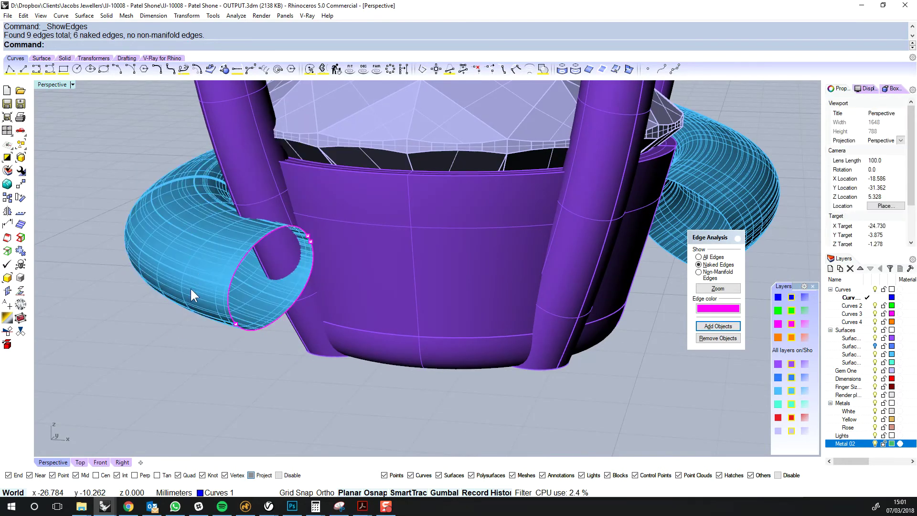
{"action": "right_click_drag", "start_coordinate": [292, 255], "coordinate": [300, 261]}
{"action": "scroll", "coordinate": [341, 271], "scroll_direction": "down", "scroll_amount": 5}
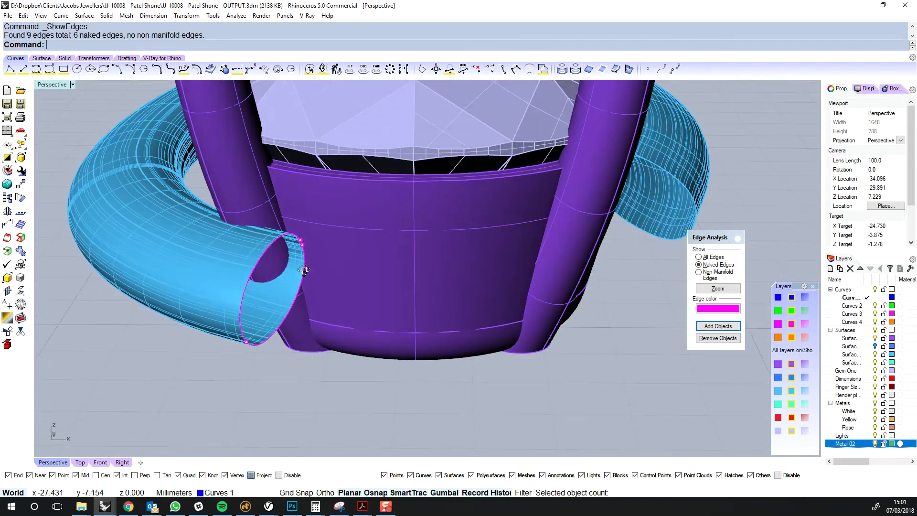
- Turn off surface isocurves in the Plastic display mode and clear the selection
{"action": "left_click", "coordinate": [197, 249]}
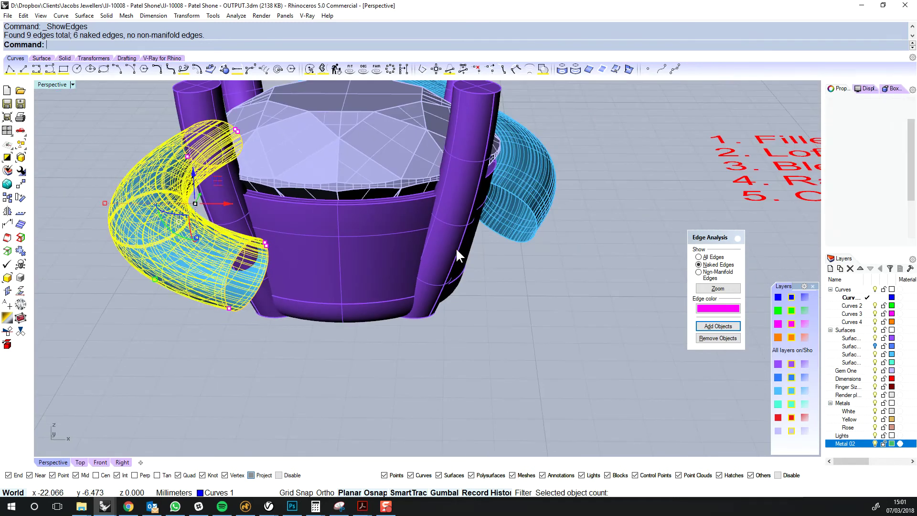
{"action": "left_click", "coordinate": [865, 89]}
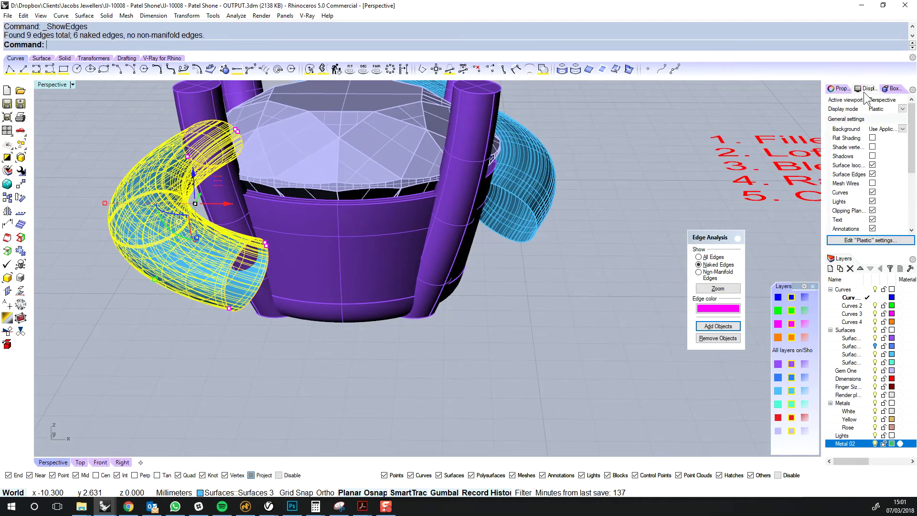
{"action": "left_click", "coordinate": [873, 165]}
{"action": "key", "text": "Escape"}
- Examine the shank's open ends without isocurves and close the Edge Analysis
{"action": "right_click_drag", "start_coordinate": [568, 292], "coordinate": [421, 286]}
{"action": "scroll", "coordinate": [421, 286], "scroll_direction": "down", "scroll_amount": 5}
{"action": "scroll", "coordinate": [119, 363], "scroll_direction": "up", "scroll_amount": 8}
{"action": "left_click", "coordinate": [232, 279]}
{"action": "scroll", "coordinate": [232, 279], "scroll_direction": "down", "scroll_amount": 6}
{"action": "right_click_drag", "start_coordinate": [232, 279], "coordinate": [268, 281]}
{"action": "key", "text": "Escape"}
{"action": "left_click", "coordinate": [738, 237]}
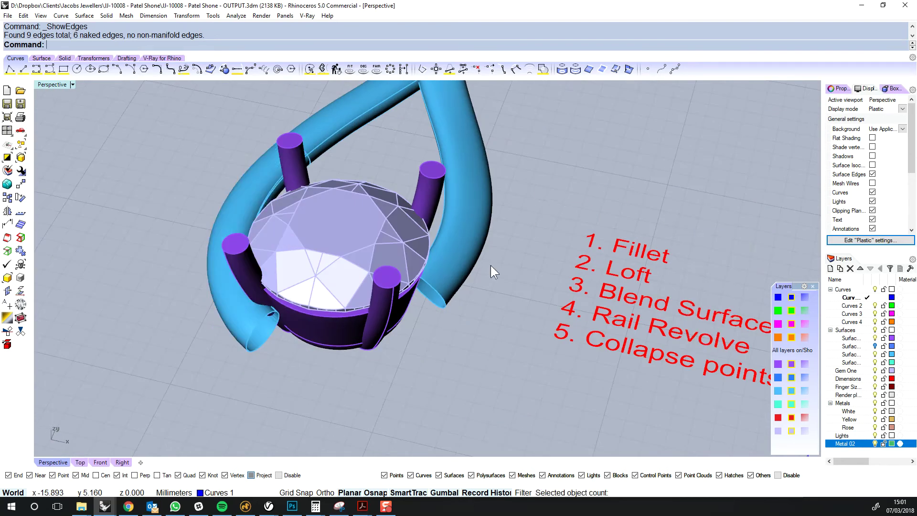
- Turn surface isocurves back on and show the naked edges of the shank section ending by the front left prong
{"action": "right_click_drag", "start_coordinate": [491, 265], "coordinate": [273, 276]}
{"action": "scroll", "coordinate": [287, 287], "scroll_direction": "up", "scroll_amount": 5}
{"action": "left_click", "coordinate": [290, 292]}
{"action": "right_click_drag", "start_coordinate": [331, 296], "coordinate": [640, 342]}
{"action": "key", "text": "Escape"}
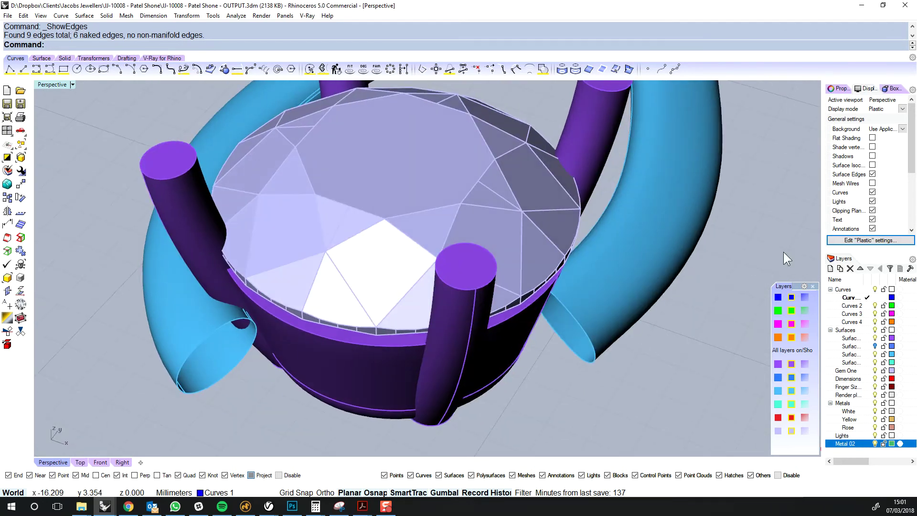
{"action": "left_click", "coordinate": [872, 165]}
{"action": "right_click_drag", "start_coordinate": [344, 306], "coordinate": [243, 280]}
{"action": "left_click", "coordinate": [427, 301]}
{"action": "right_click_drag", "start_coordinate": [344, 301], "coordinate": [346, 333]}
{"action": "scroll", "coordinate": [248, 272], "scroll_direction": "up", "scroll_amount": 6}
{"action": "right_click_drag", "start_coordinate": [248, 272], "coordinate": [282, 342]}
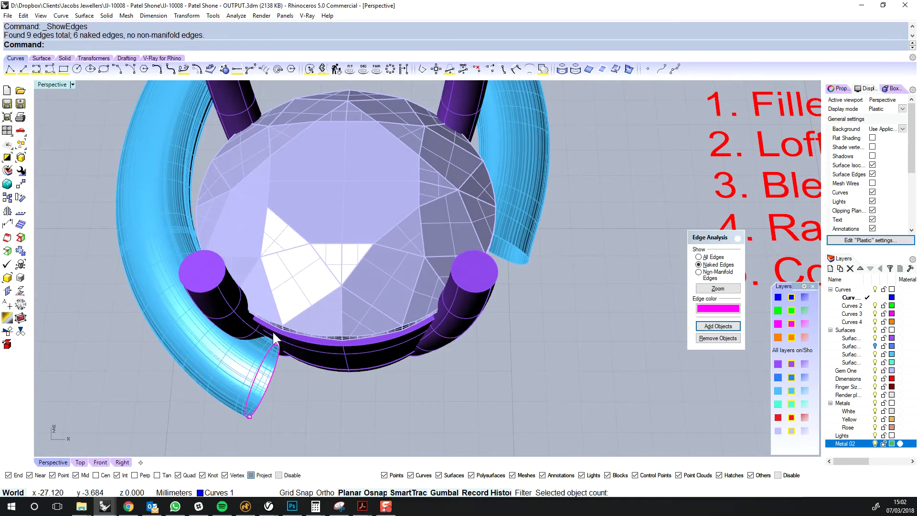
- Examine the highlighted naked edge segments around the open shank end by the front left prong, from above and close up
{"action": "scroll", "coordinate": [368, 337], "scroll_direction": "down", "scroll_amount": 3}
{"action": "right_click_drag", "start_coordinate": [604, 293], "coordinate": [561, 300], "text": "shift"}
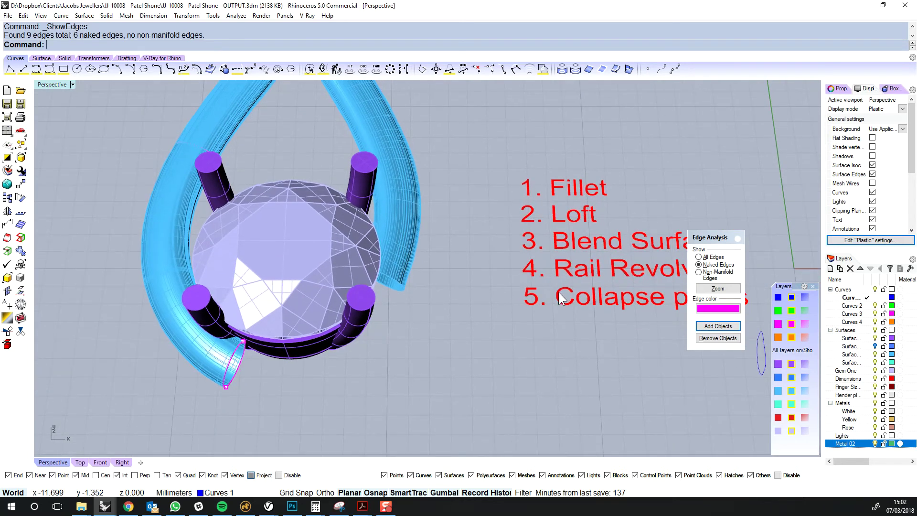
{"action": "scroll", "coordinate": [197, 371], "scroll_direction": "up", "scroll_amount": 3}
{"action": "right_click_drag", "start_coordinate": [269, 372], "coordinate": [244, 315], "text": "shift"}
{"action": "scroll", "coordinate": [388, 339], "scroll_direction": "down", "scroll_amount": 2}
{"action": "scroll", "coordinate": [314, 359], "scroll_direction": "up", "scroll_amount": 2}
{"action": "scroll", "coordinate": [293, 353], "scroll_direction": "down", "scroll_amount": 2}
{"action": "scroll", "coordinate": [290, 322], "scroll_direction": "up", "scroll_amount": 6}
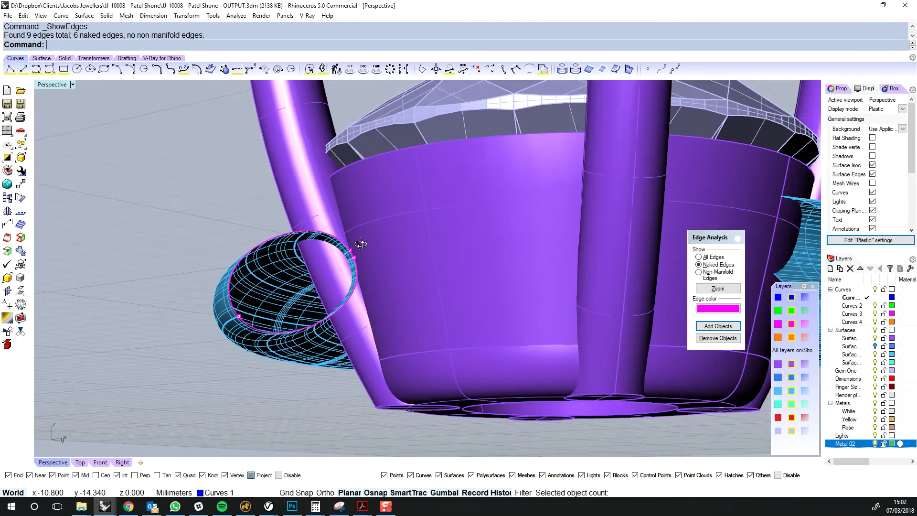
{"action": "scroll", "coordinate": [250, 328], "scroll_direction": "up", "scroll_amount": 4}
{"action": "right_click_drag", "start_coordinate": [471, 229], "coordinate": [413, 233]}
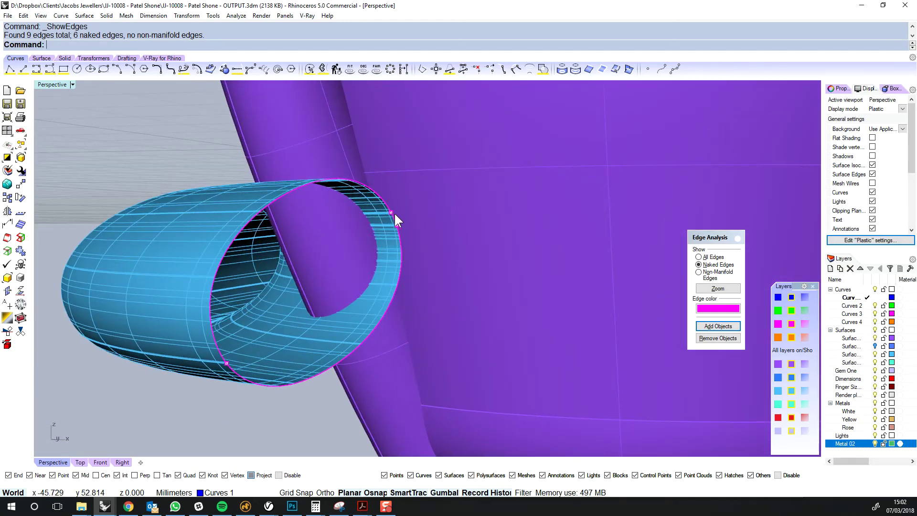
{"action": "right_click_drag", "start_coordinate": [253, 336], "coordinate": [409, 216]}
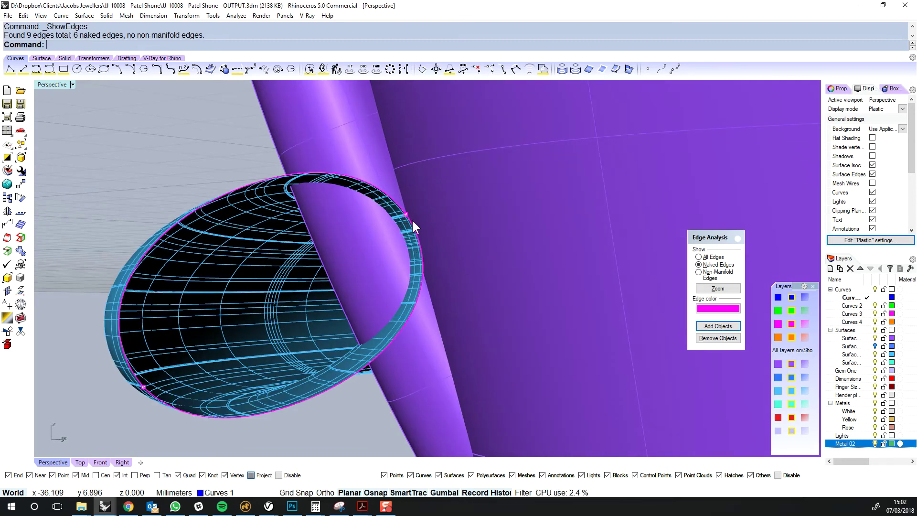
{"action": "right_click_drag", "start_coordinate": [385, 189], "coordinate": [398, 213]}
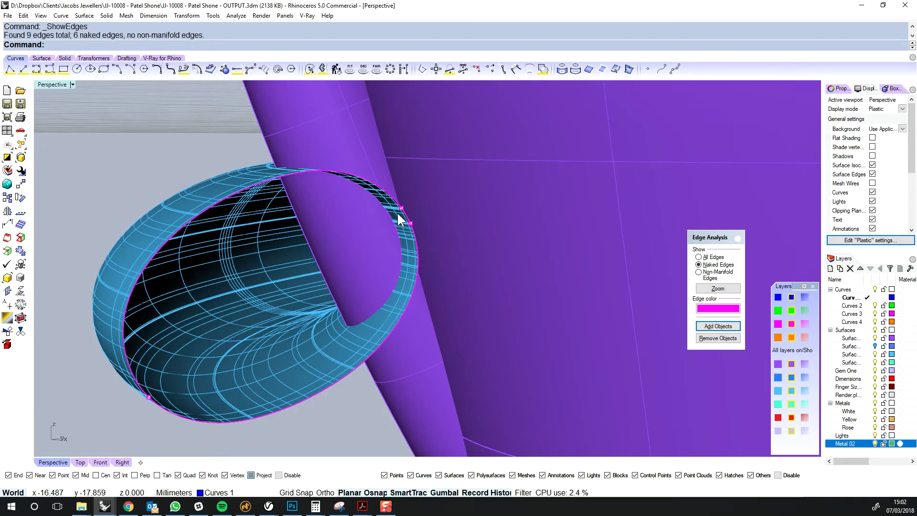
- Start a BlendSrf between the upper and lower naked edge segments of the left open shank end
{"action": "key", "text": "Return"}
{"action": "key", "text": "Escape"}
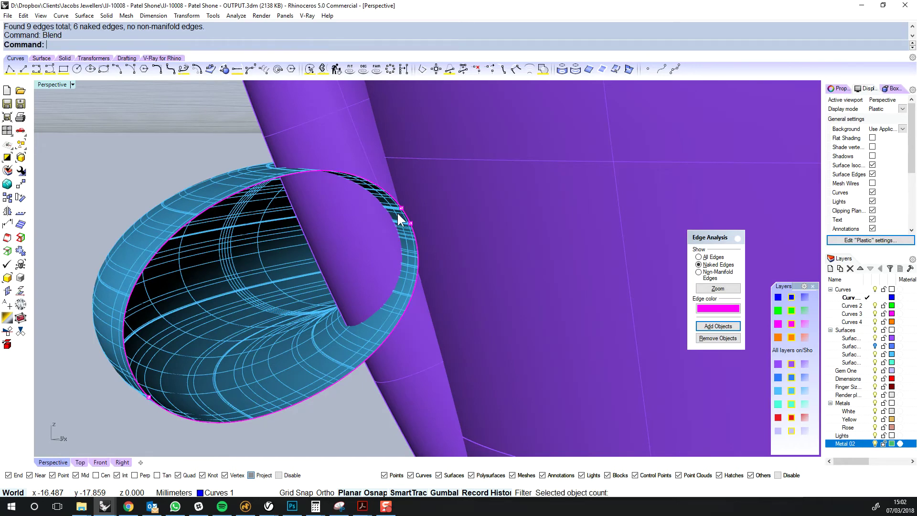
{"action": "type", "text": "Blend"}
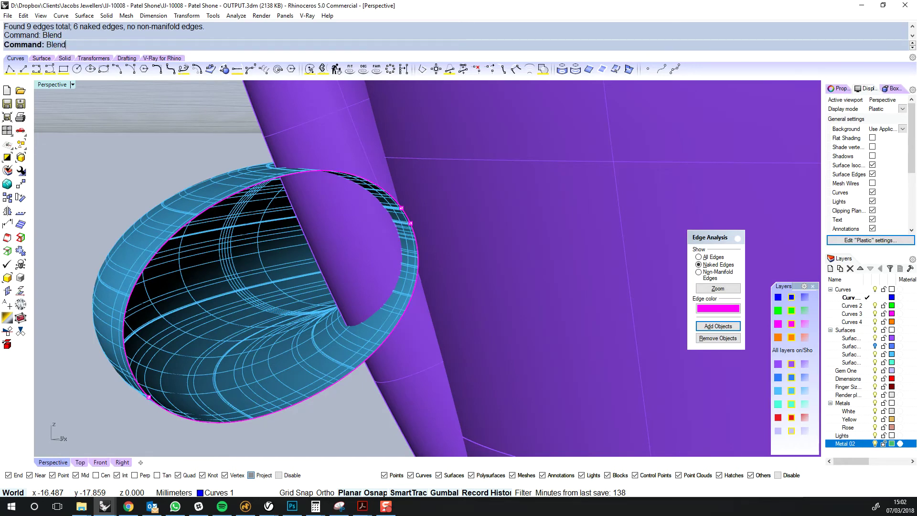
{"action": "type", "text": "Srf"}
{"action": "key", "text": "Return"}
{"action": "right_click_drag", "start_coordinate": [388, 209], "coordinate": [385, 247]}
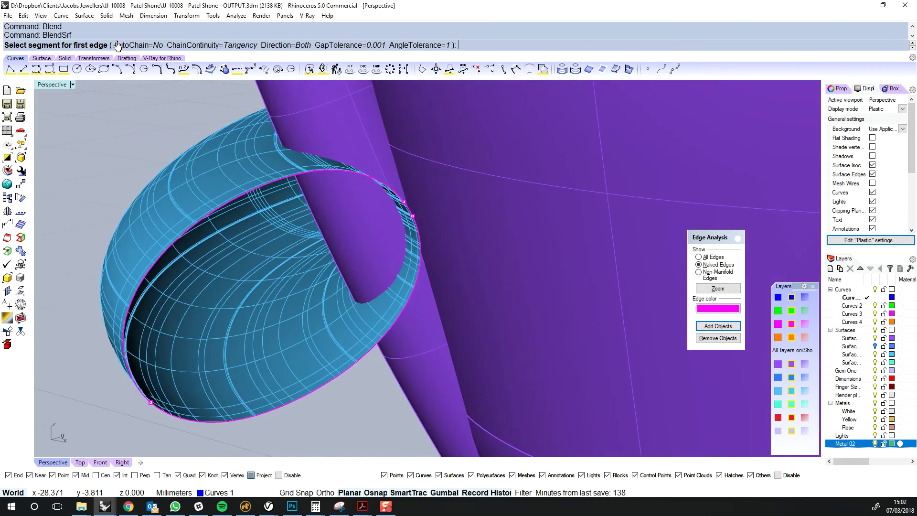
{"action": "left_click", "coordinate": [397, 197]}
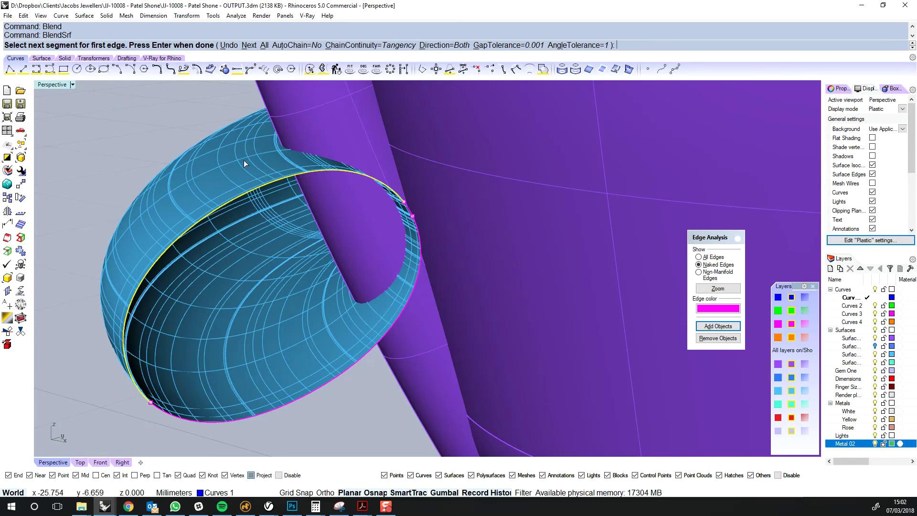
{"action": "key", "text": "Return"}
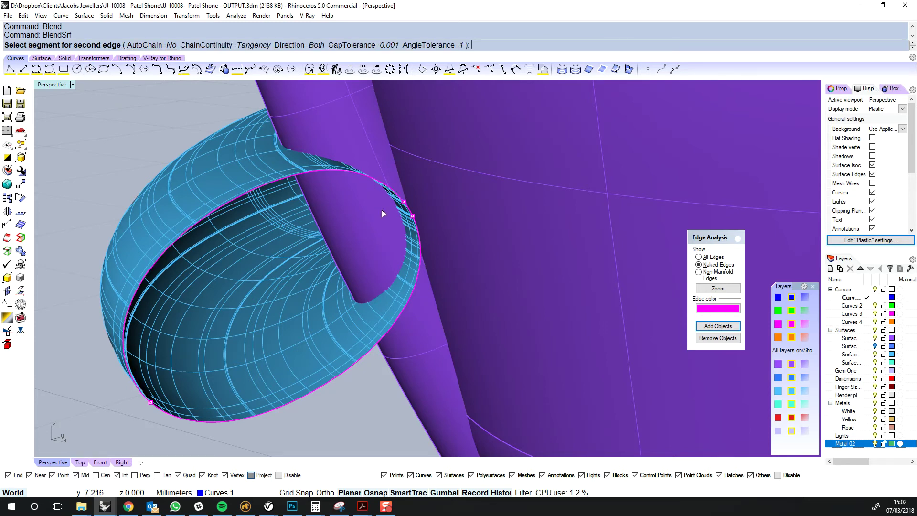
{"action": "left_click", "coordinate": [409, 209]}
{"action": "left_click", "coordinate": [417, 224]}
{"action": "key", "text": "Return"}
- Set both blend bulge values to 0.66 with Curvature continuity and create the rounded cap on the shank end
{"action": "scroll", "coordinate": [448, 231], "scroll_direction": "down", "scroll_amount": 4}
{"action": "right_click_drag", "start_coordinate": [448, 228], "coordinate": [540, 143]}
{"action": "left_click", "coordinate": [652, 185]}
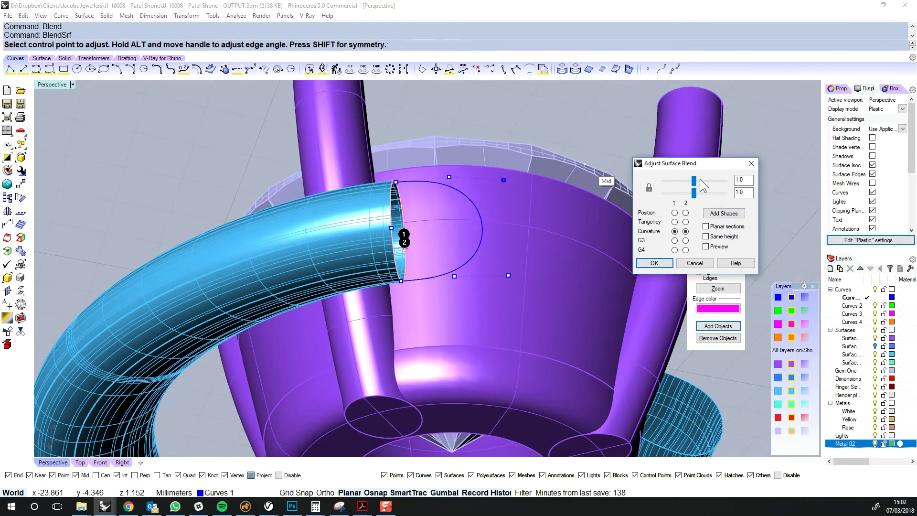
{"action": "left_click_drag", "start_coordinate": [695, 182], "coordinate": [686, 179]}
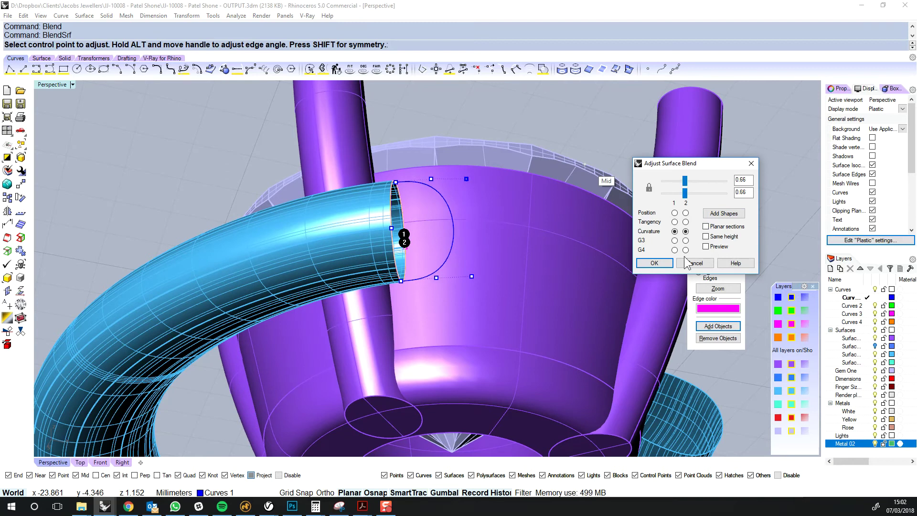
{"action": "right_click", "coordinate": [615, 227]}
{"action": "right_click_drag", "start_coordinate": [486, 142], "coordinate": [511, 310]}
{"action": "scroll", "coordinate": [510, 299], "scroll_direction": "down", "scroll_amount": 4}
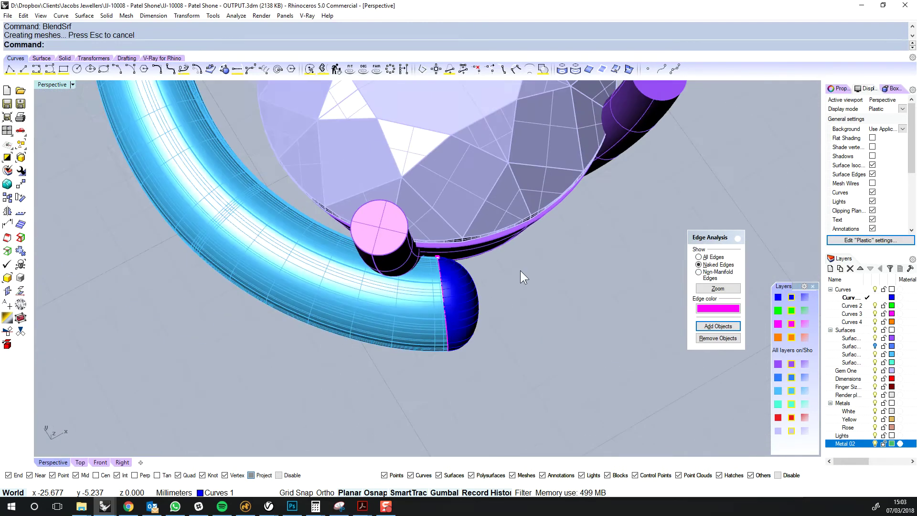
- Join the rounded cap to its shank section and close the Edge Analysis
{"action": "right_click_drag", "start_coordinate": [521, 271], "coordinate": [516, 249]}
{"action": "key", "text": "ctrl+j"}
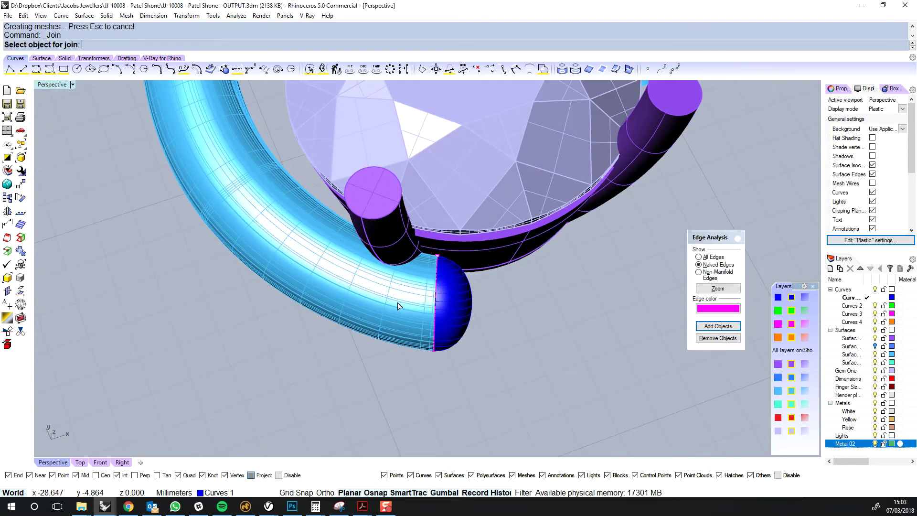
{"action": "left_click", "coordinate": [397, 302]}
{"action": "left_click", "coordinate": [457, 310]}
{"action": "right_click", "coordinate": [563, 334]}
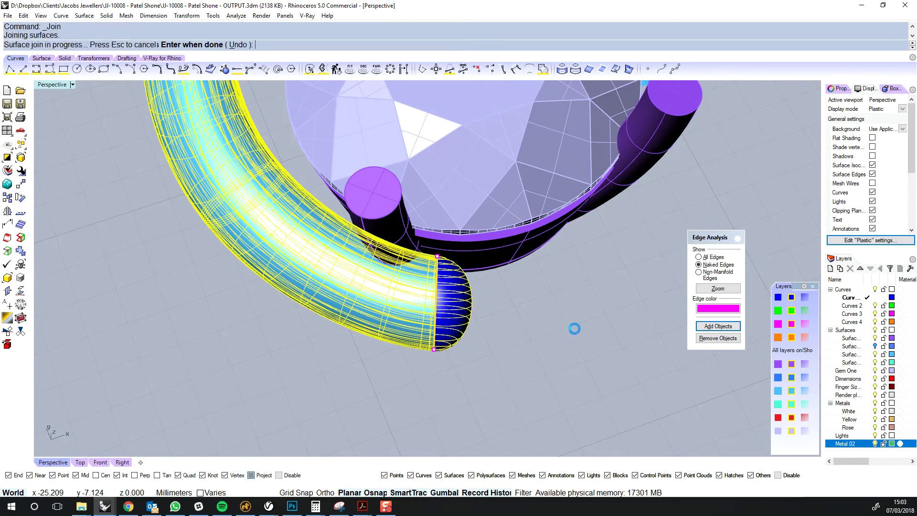
{"action": "left_click", "coordinate": [739, 238]}
- Show the naked edges of the shank's other open end and hide the purple cup around the gemstone
{"action": "right_click_drag", "start_coordinate": [629, 314], "coordinate": [478, 205]}
{"action": "left_click", "coordinate": [478, 205]}
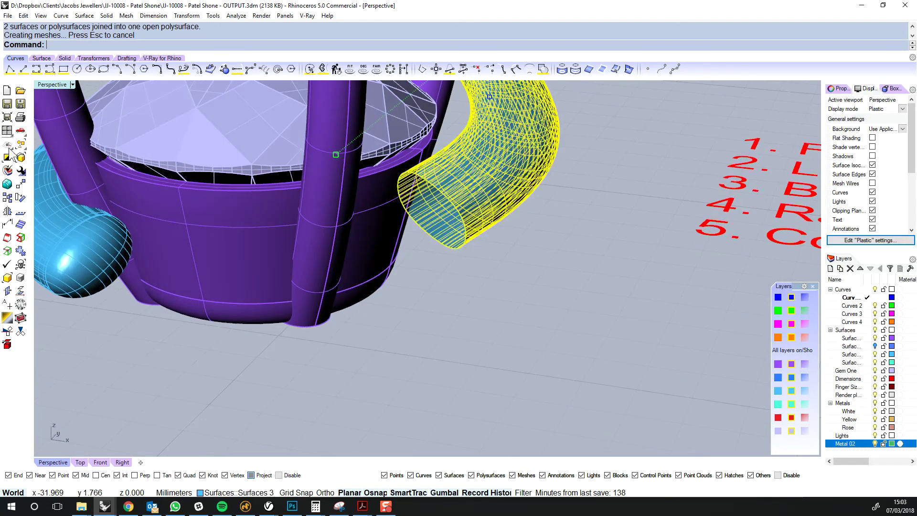
{"action": "left_click", "coordinate": [23, 238]}
{"action": "left_click", "coordinate": [551, 279]}
{"action": "right_click_drag", "start_coordinate": [551, 279], "coordinate": [528, 215]}
{"action": "left_click", "coordinate": [291, 147]}
{"action": "right_click_drag", "start_coordinate": [334, 148], "coordinate": [585, 218]}
{"action": "key", "text": "ctrl+h"}
{"action": "scroll", "coordinate": [401, 190], "scroll_direction": "up", "scroll_amount": 6}
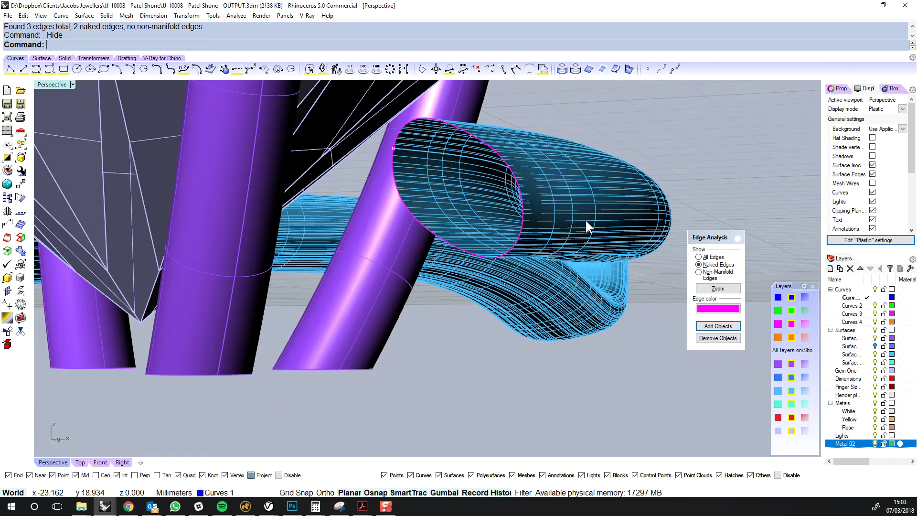
- Split the naked edge of the second open shank end at its midpoint with SplitEdge
{"action": "type", "text": "SplitEdge"}
{"action": "key", "text": "Return"}
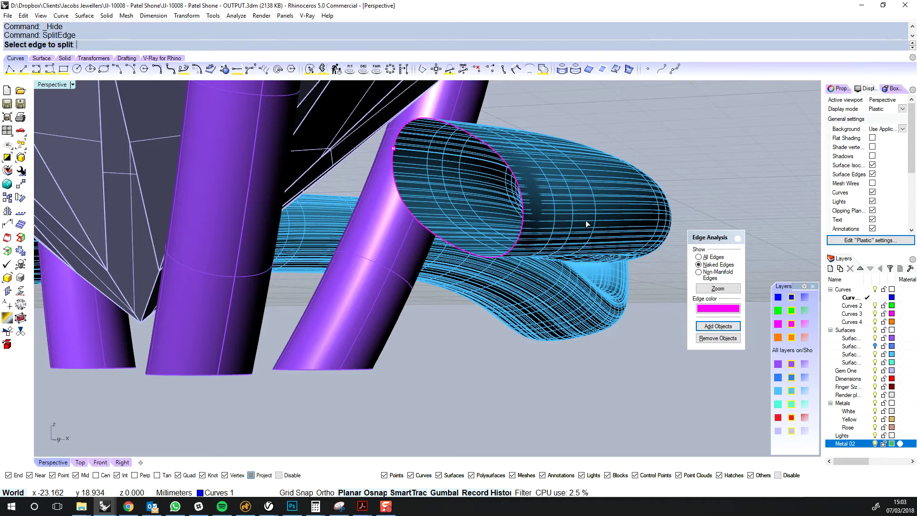
{"action": "right_click_drag", "start_coordinate": [589, 238], "coordinate": [555, 228]}
{"action": "left_click", "coordinate": [540, 233]}
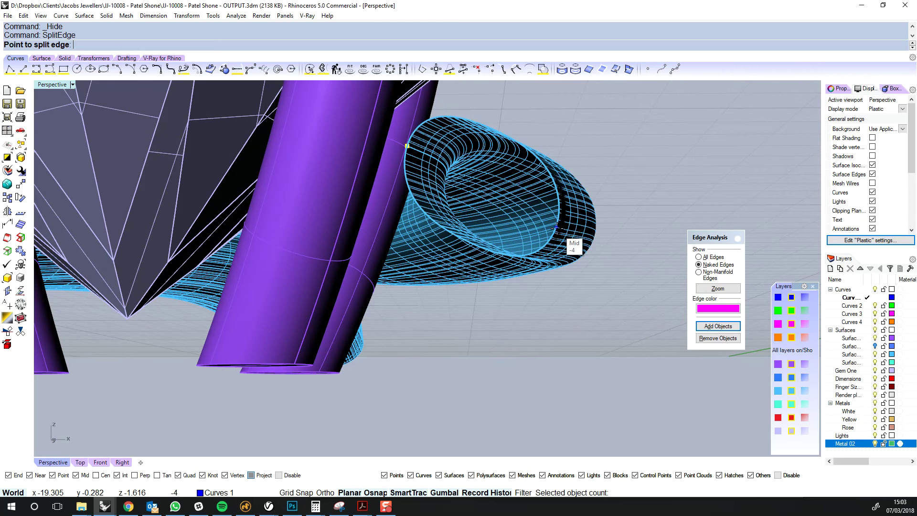
{"action": "left_click", "coordinate": [556, 227]}
{"action": "right_click_drag", "start_coordinate": [588, 210], "coordinate": [542, 255]}
- Start a BlendSrf between the two halves of the split edge on the second shank end
{"action": "type", "text": "Blen"}
{"action": "key", "text": "Return"}
{"action": "left_click", "coordinate": [503, 258]}
{"action": "key", "text": "Return"}
{"action": "left_click", "coordinate": [506, 286]}
{"action": "key", "text": "Return"}
{"action": "right_click_drag", "start_coordinate": [506, 285], "coordinate": [403, 143]}
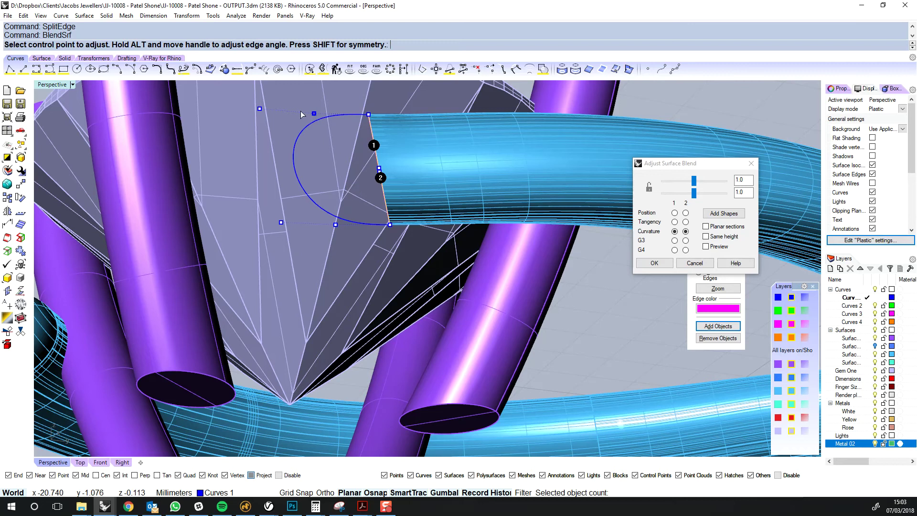
- Adjust the blend handles on both sides to shape the rounded end, and create the cap with Curvature continuity
{"action": "left_click", "coordinate": [314, 114]}
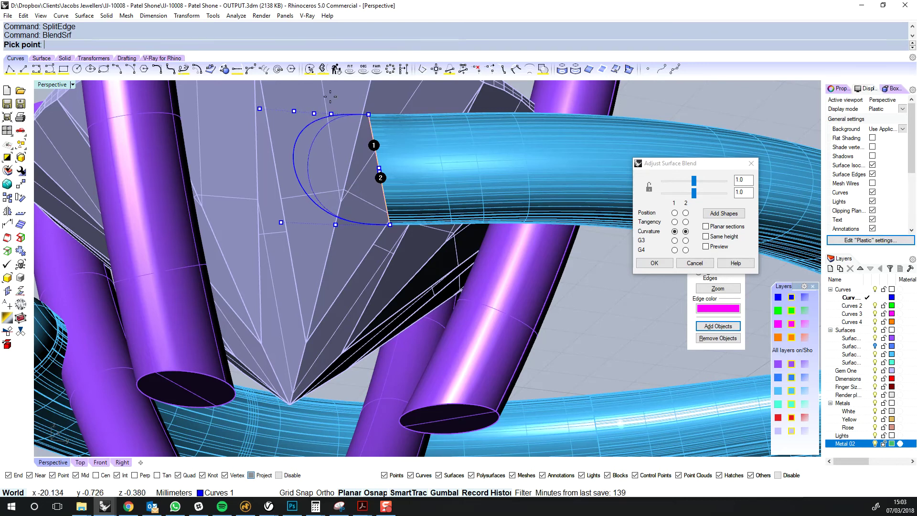
{"action": "left_click", "coordinate": [328, 96]}
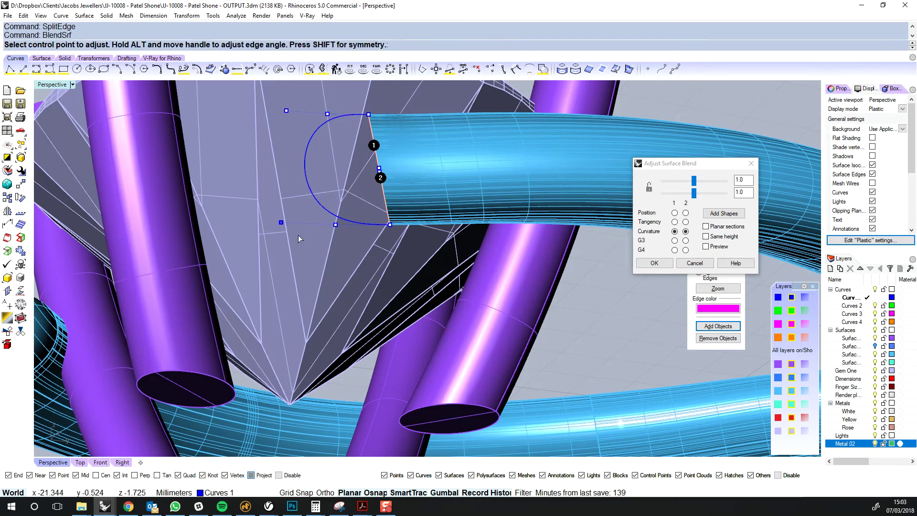
{"action": "left_click", "coordinate": [336, 224]}
{"action": "left_click", "coordinate": [329, 225]}
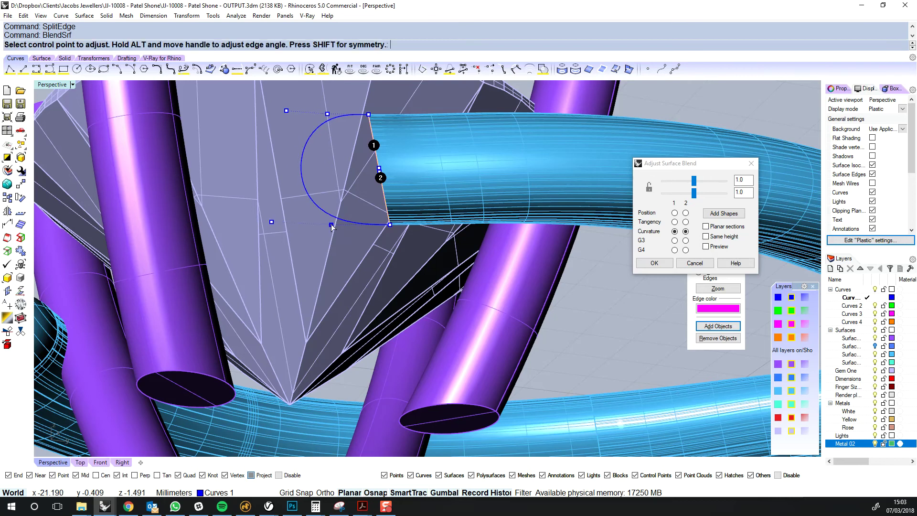
{"action": "scroll", "coordinate": [334, 225], "scroll_direction": "down", "scroll_amount": 5}
{"action": "right_click_drag", "start_coordinate": [347, 229], "coordinate": [360, 266]}
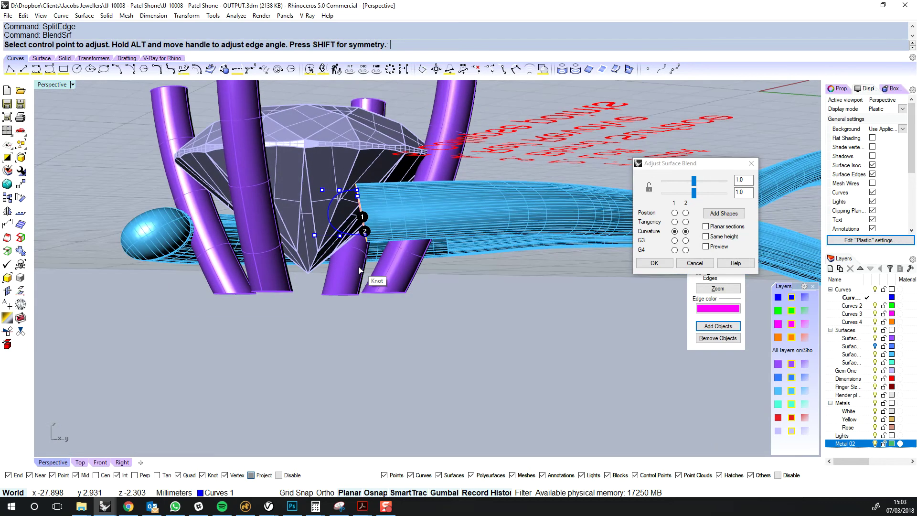
{"action": "left_click", "coordinate": [663, 262]}
- Join the second rounded cap to its shank section and close the Edge Analysis
{"action": "key", "text": "ctrl+j"}
{"action": "left_click", "coordinate": [353, 206]}
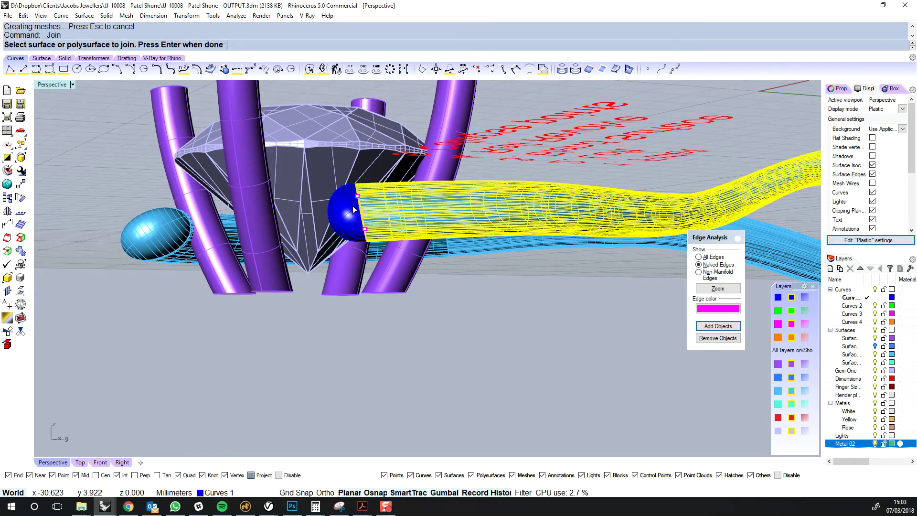
{"action": "key", "text": "Return"}
{"action": "right_click_drag", "start_coordinate": [434, 301], "coordinate": [476, 307]}
{"action": "scroll", "coordinate": [498, 305], "scroll_direction": "down", "scroll_amount": 3}
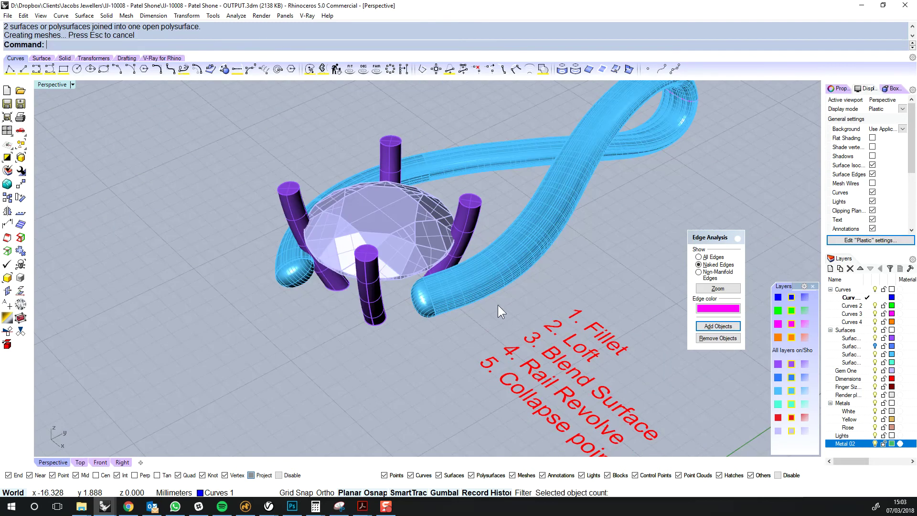
{"action": "left_click", "coordinate": [739, 237]}
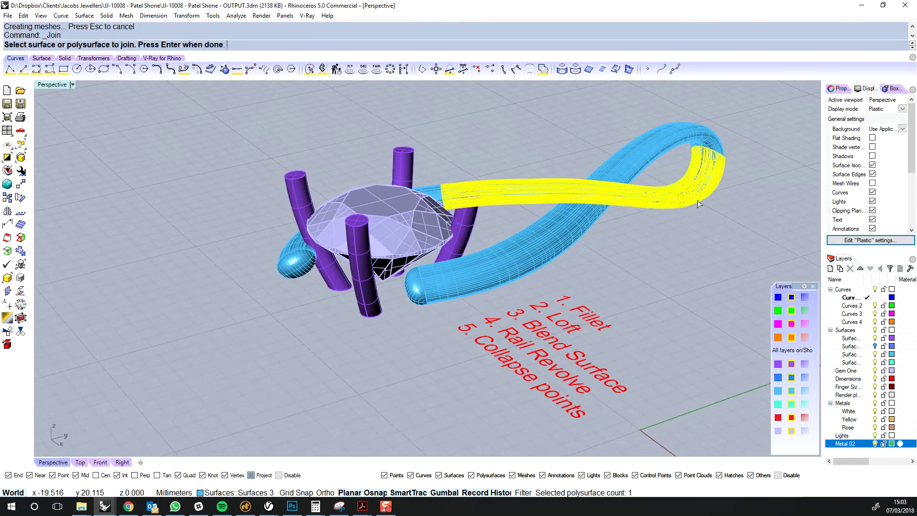
- Join the remaining shank sections together and show the hidden cup around the gemstone again
{"action": "right_click_drag", "start_coordinate": [700, 203], "coordinate": [501, 308]}
{"action": "scroll", "coordinate": [415, 316], "scroll_direction": "up", "scroll_amount": 5}
{"action": "right_click_drag", "start_coordinate": [415, 316], "coordinate": [458, 248]}
{"action": "scroll", "coordinate": [473, 286], "scroll_direction": "up", "scroll_amount": 4}
{"action": "right_click_drag", "start_coordinate": [477, 287], "coordinate": [449, 323]}
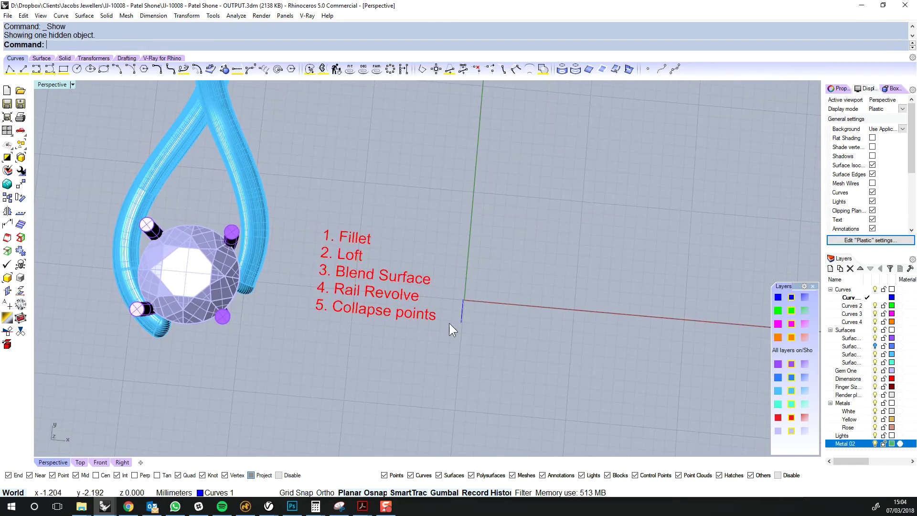
- Draw a 1.2 by 1.2 mm square in the Top view, in the empty area beyond the list of methods
{"action": "left_click", "coordinate": [81, 462]}
{"action": "mouse_move", "coordinate": [283, 272]}
{"action": "right_mouse_down"}
{"action": "mouse_move", "coordinate": [302, 332]}
{"action": "mouse_move", "coordinate": [313, 337]}
{"action": "right_mouse_up"}
{"action": "right_click_drag", "start_coordinate": [186, 149], "coordinate": [194, 187]}
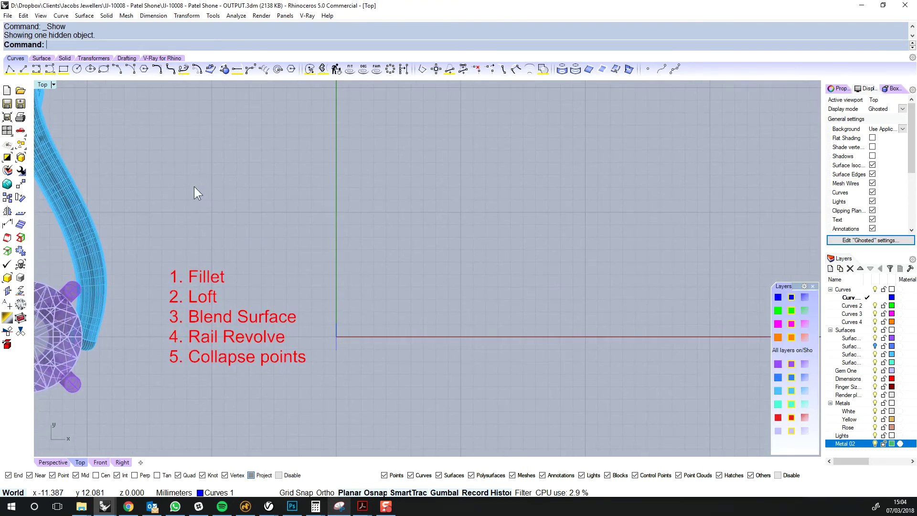
{"action": "left_click", "coordinate": [65, 70]}
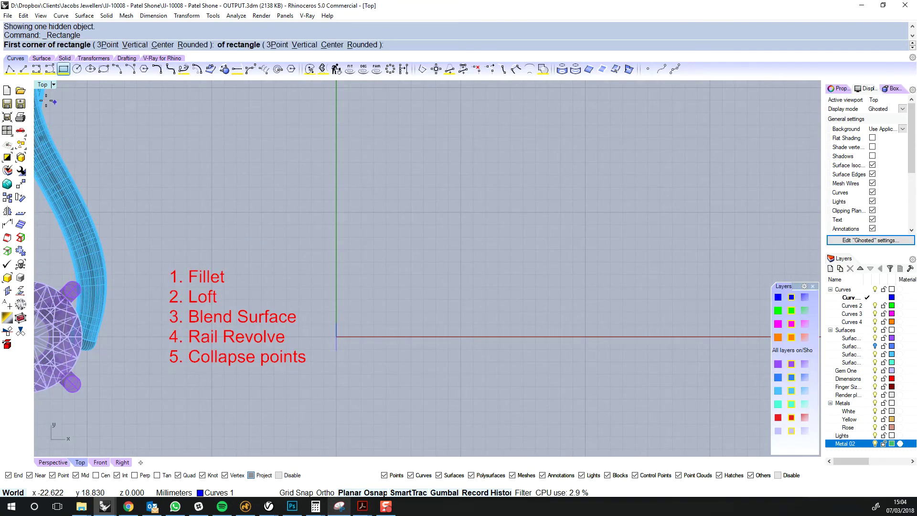
{"action": "left_click", "coordinate": [422, 280]}
{"action": "type", "text": "1.2"}
{"action": "key", "text": "Return"}
{"action": "type", "text": "1.2"}
{"action": "key", "text": "Return"}
{"action": "scroll", "coordinate": [423, 281], "scroll_direction": "up", "scroll_amount": 4}
- Rotate the square 45 degrees so that it stands on one corner
{"action": "left_click", "coordinate": [423, 267]}
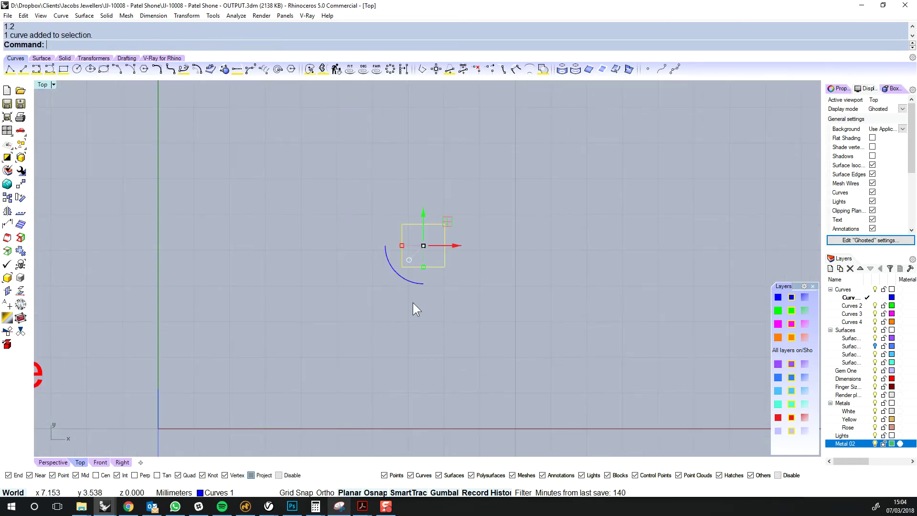
{"action": "left_click_drag", "start_coordinate": [395, 270], "coordinate": [425, 302]}
{"action": "key", "text": "Escape"}
- Insert kinks at the midpoints of the rotated square's two upper edges
{"action": "left_click", "coordinate": [440, 233]}
{"action": "type", "text": "Ins"}
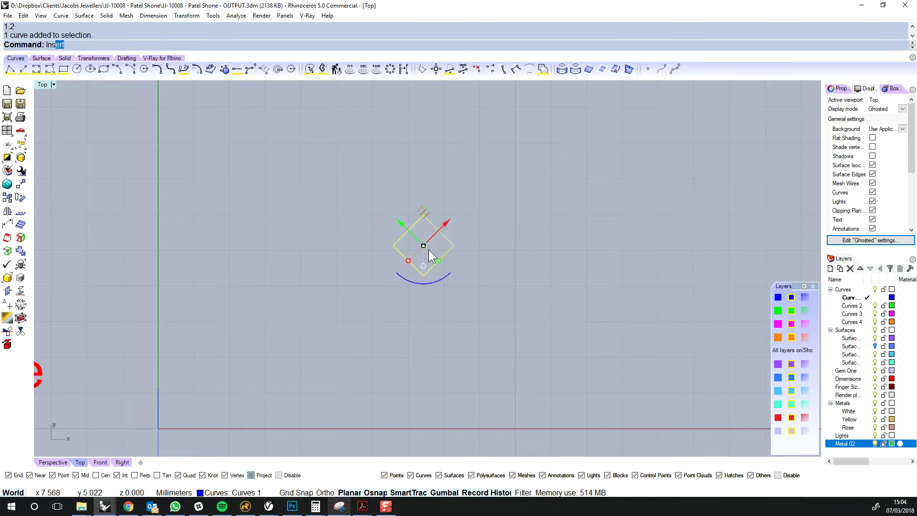
{"action": "type", "text": "se"}
{"action": "key", "text": "BackSpace"}
{"action": "key", "text": "BackSpace"}
{"action": "type", "text": "ertKink"}
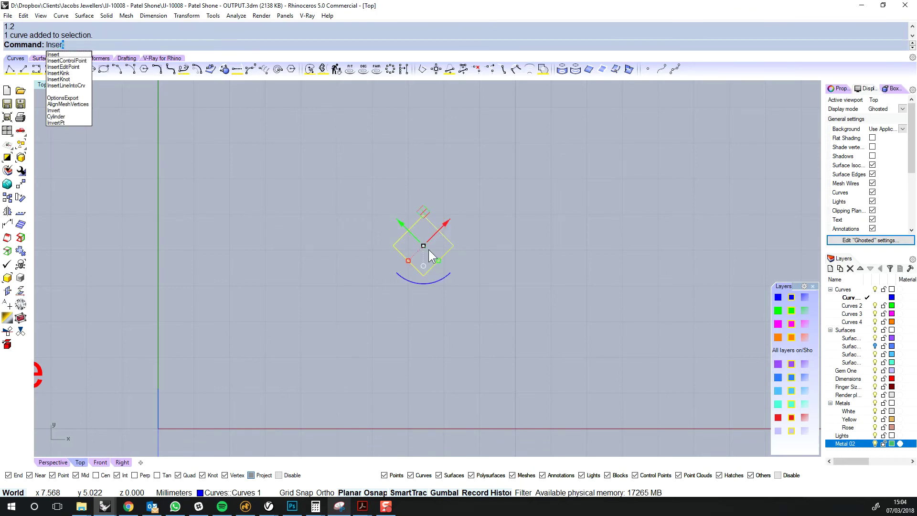
{"action": "key", "text": "Return"}
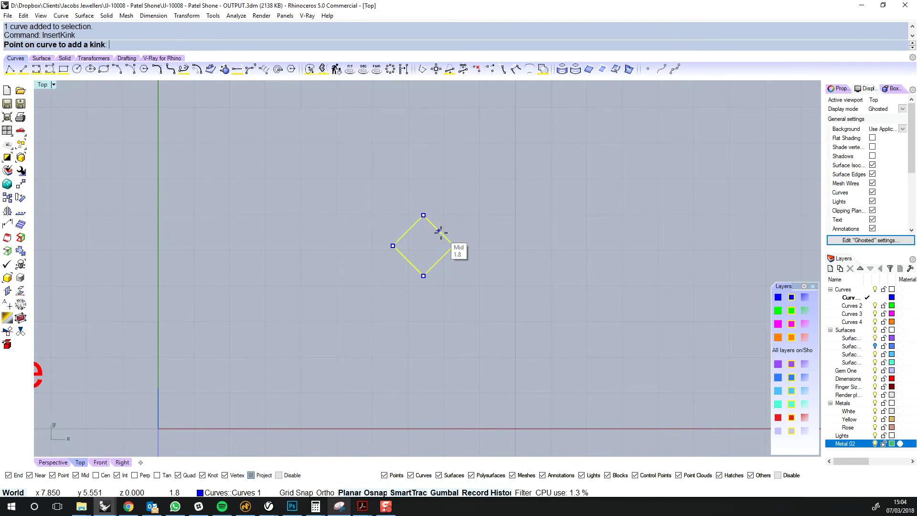
{"action": "left_click", "coordinate": [408, 227]}
{"action": "key", "text": "Return"}
- Move the square's top control point down between the kinks to form a heart-shaped outline
{"action": "key", "text": "F10"}
{"action": "left_click", "coordinate": [424, 215]}
{"action": "left_click_drag", "start_coordinate": [424, 190], "coordinate": [429, 215]}
{"action": "scroll", "coordinate": [451, 246], "scroll_direction": "up", "scroll_amount": 4}
{"action": "left_click", "coordinate": [454, 246]}
{"action": "key", "text": "Escape"}
- Extrude the heart outline into a tall, closed vertical post extending to both sides of the construction plane
{"action": "left_click", "coordinate": [441, 260]}
{"action": "right_click_drag", "start_coordinate": [428, 265], "coordinate": [385, 287]}
{"action": "key", "text": "ctrl+r"}
{"action": "left_click", "coordinate": [57, 463]}
{"action": "scroll", "coordinate": [500, 337], "scroll_direction": "down", "scroll_amount": 5}
{"action": "right_click_drag", "start_coordinate": [501, 334], "coordinate": [459, 239]}
{"action": "scroll", "coordinate": [525, 299], "scroll_direction": "up", "scroll_amount": 8}
{"action": "key", "text": "Escape"}
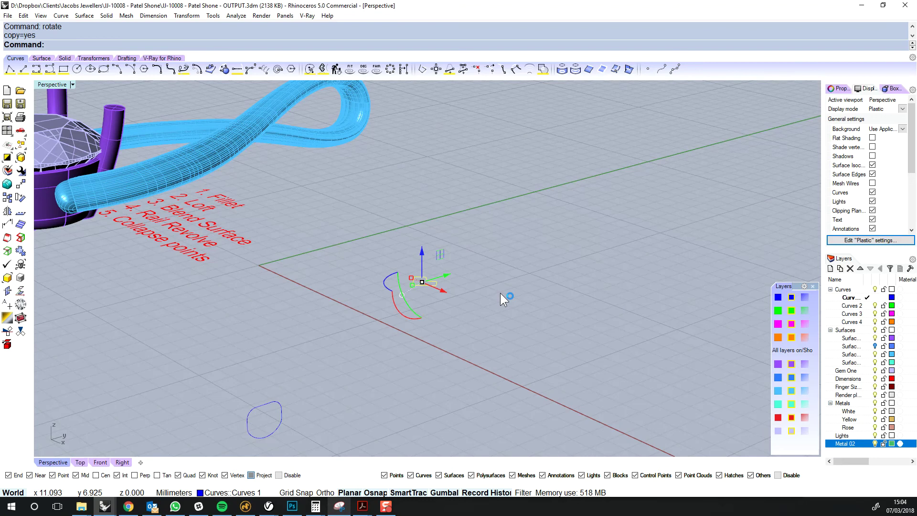
{"action": "key", "text": "ctrl+e"}
{"action": "left_click", "coordinate": [463, 266]}
{"action": "scroll", "coordinate": [463, 266], "scroll_direction": "up", "scroll_amount": 8}
{"action": "right_click_drag", "start_coordinate": [462, 265], "coordinate": [484, 231]}
- Try to fillet the post's vertical edges with a 0.2 mm radius
{"action": "type", "text": "fe"}
{"action": "key", "text": "Return"}
{"action": "type", "text": ".2"}
{"action": "key", "text": "Return"}
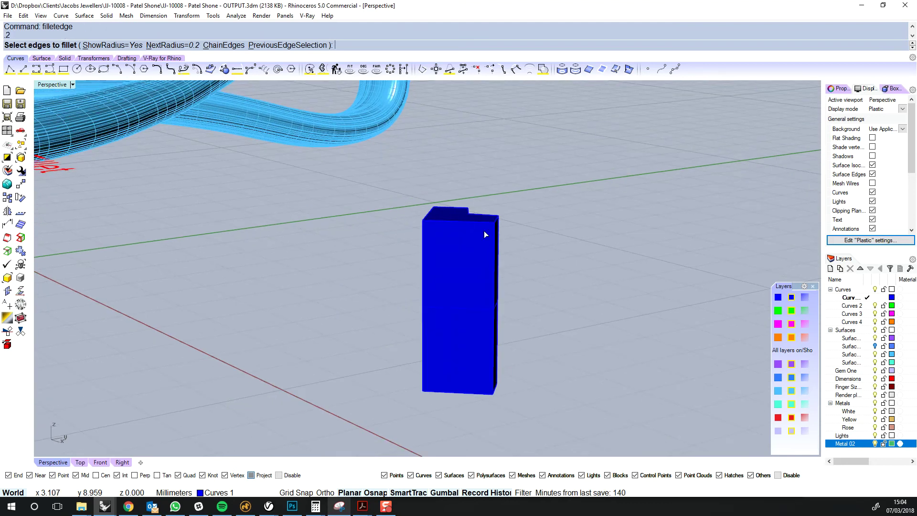
{"action": "left_click_drag", "start_coordinate": [491, 230], "coordinate": [368, 261]}
{"action": "right_click_drag", "start_coordinate": [476, 216], "coordinate": [440, 319]}
{"action": "key", "text": "ctrl+z"}
- Fillet the post's five outer vertical edges with a 0.2 mm radius, leaving the notch edge sharp
{"action": "right_click_drag", "start_coordinate": [423, 352], "coordinate": [502, 320]}
{"action": "left_click_drag", "start_coordinate": [502, 321], "coordinate": [417, 372]}
{"action": "right_click_drag", "start_coordinate": [417, 373], "coordinate": [403, 407]}
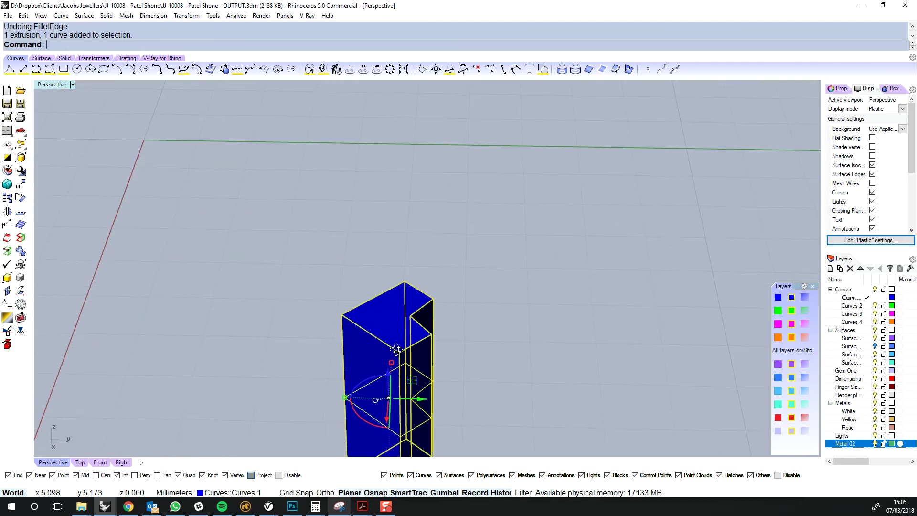
{"action": "scroll", "coordinate": [422, 324], "scroll_direction": "up", "scroll_amount": 5}
{"action": "right_click_drag", "start_coordinate": [423, 324], "coordinate": [423, 263]}
{"action": "left_click", "coordinate": [435, 308]}
{"action": "right_click", "coordinate": [549, 280]}
{"action": "left_click_drag", "start_coordinate": [549, 282], "coordinate": [141, 347]}
{"action": "right_click_drag", "start_coordinate": [181, 287], "coordinate": [336, 340]}
{"action": "scroll", "coordinate": [205, 291], "scroll_direction": "down", "scroll_amount": 3}
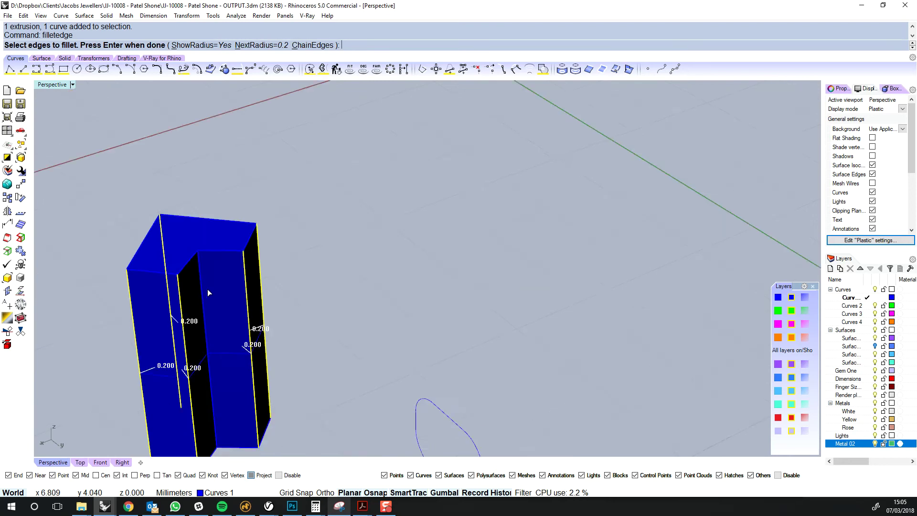
{"action": "scroll", "coordinate": [211, 311], "scroll_direction": "up", "scroll_amount": 2}
{"action": "scroll", "coordinate": [210, 297], "scroll_direction": "down", "scroll_amount": 2}
{"action": "right_click_drag", "start_coordinate": [213, 279], "coordinate": [308, 328]}
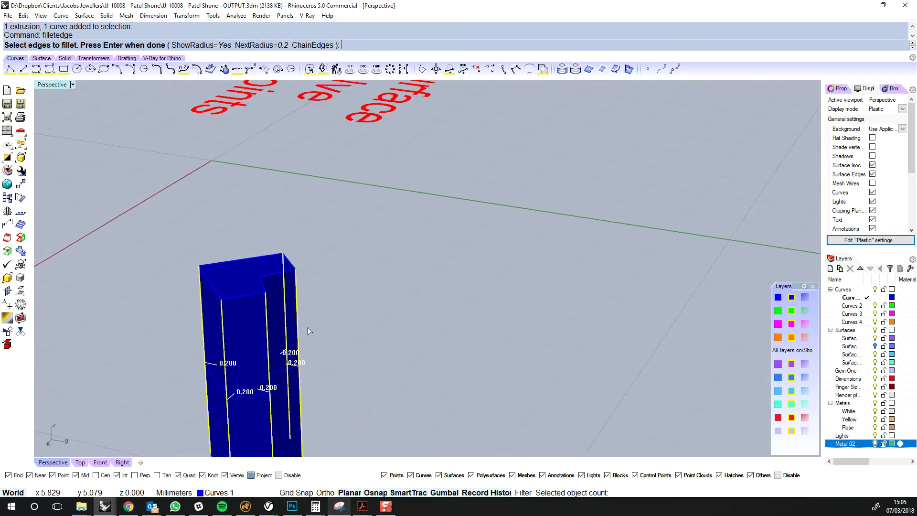
{"action": "right_click", "coordinate": [309, 326]}
{"action": "right_click", "coordinate": [308, 323]}
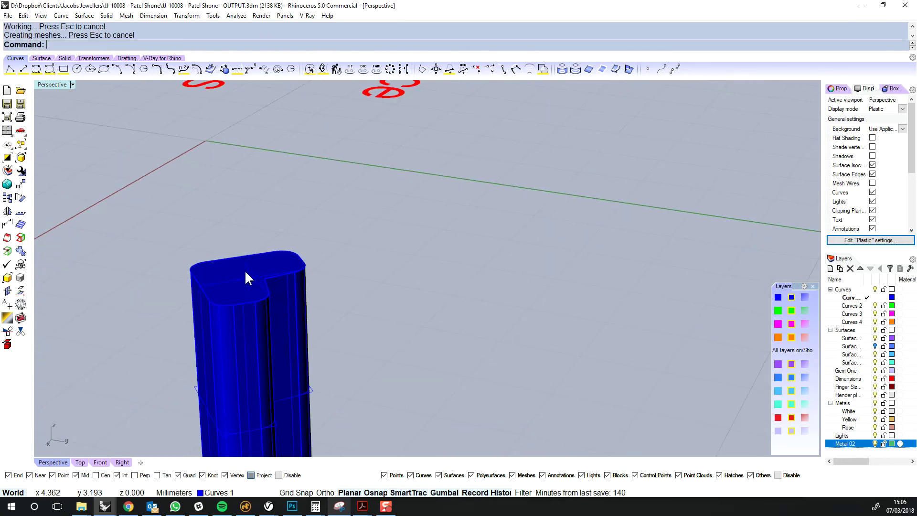
- Remove the post's flat top cap and duplicate the open top border as a curve
{"action": "key", "text": "Delete"}
{"action": "right_click_drag", "start_coordinate": [248, 289], "coordinate": [433, 276]}
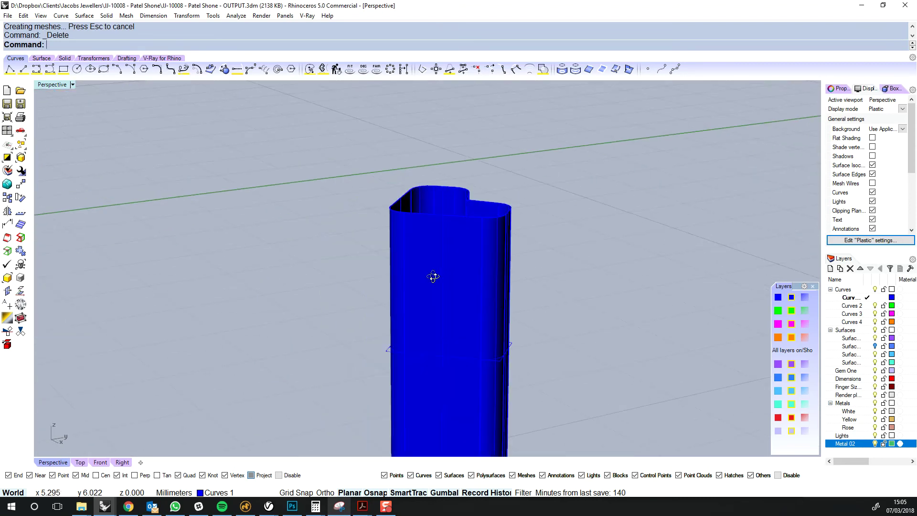
{"action": "left_click", "coordinate": [100, 463]}
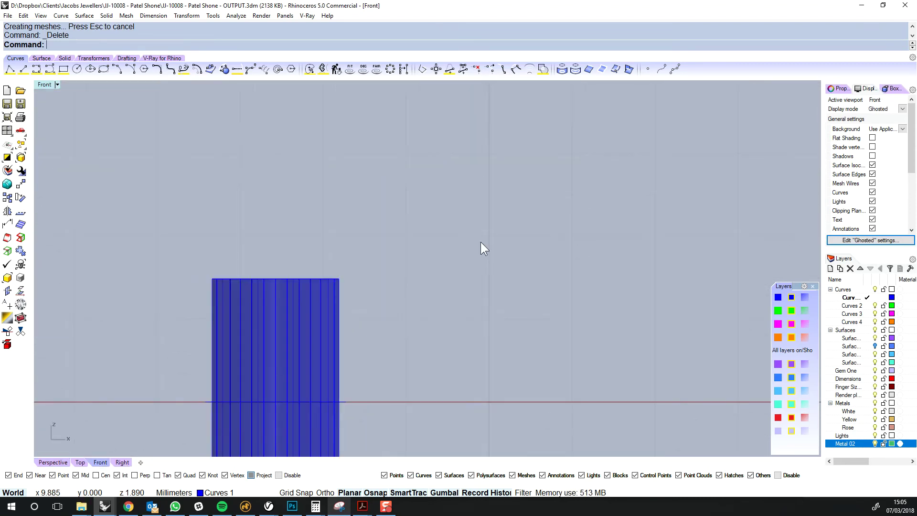
{"action": "left_click", "coordinate": [268, 399]}
{"action": "middle_click", "coordinate": [267, 399]}
{"action": "left_click", "coordinate": [482, 356]}
{"action": "right_click_drag", "start_coordinate": [483, 356], "coordinate": [516, 287]}
{"action": "left_click", "coordinate": [351, 340]}
{"action": "middle_click", "coordinate": [394, 347]}
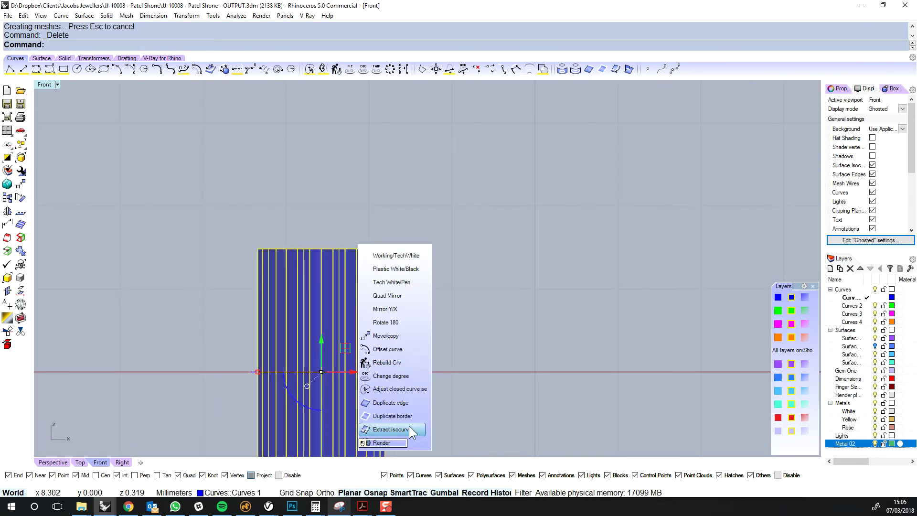
{"action": "left_click", "coordinate": [393, 415]}
{"action": "right_click_drag", "start_coordinate": [406, 398], "coordinate": [423, 294]}
- Draw a horizontal line across the post just below its top in the Front view and copy it slightly lower
{"action": "type", "text": "polyline"}
{"action": "key", "text": "Return"}
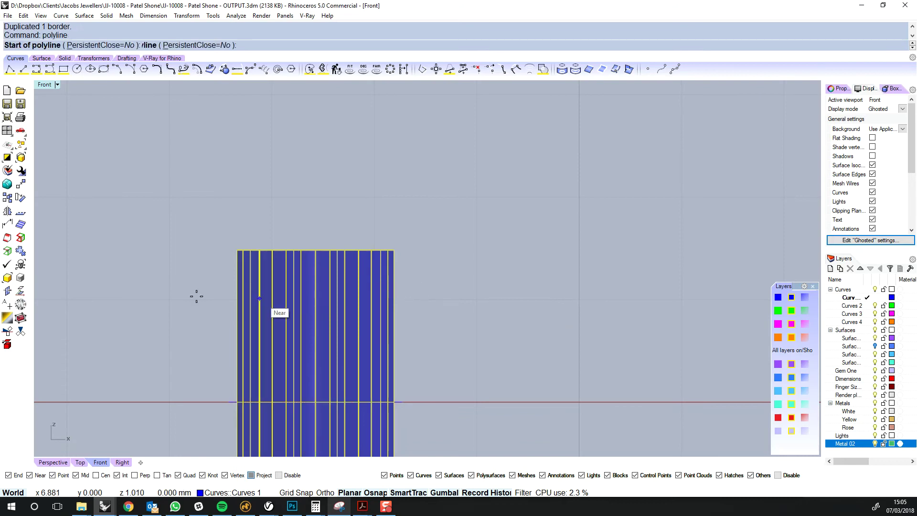
{"action": "left_click", "coordinate": [202, 273]}
{"action": "left_click", "coordinate": [497, 273]}
{"action": "right_click", "coordinate": [492, 272]}
{"action": "left_click", "coordinate": [346, 274]}
{"action": "left_click_drag", "start_coordinate": [349, 240], "coordinate": [349, 262], "text": "alt"}
{"action": "left_click", "coordinate": [385, 261]}
- Split the post with the two horizontal lines
{"action": "key", "text": "ctrl+shift+s"}
{"action": "key", "text": "ctrl+a"}
{"action": "key", "text": "Return"}
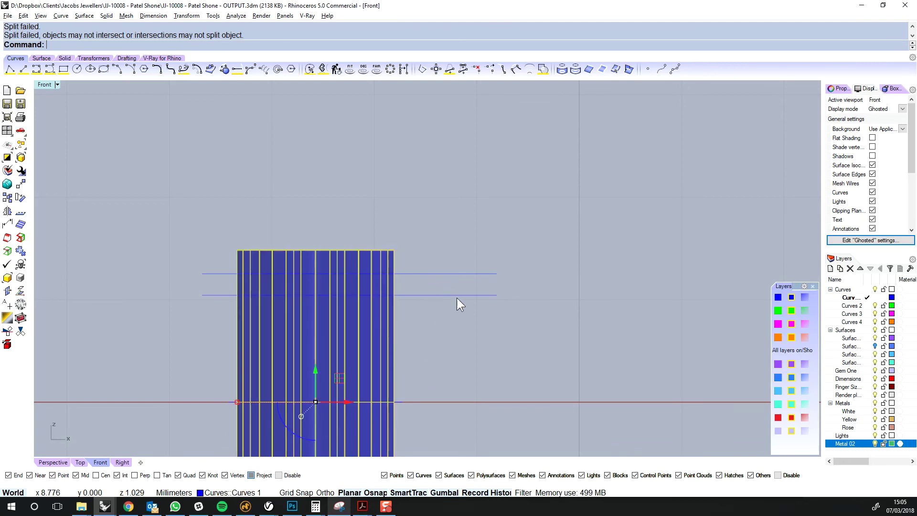
{"action": "right_click", "coordinate": [457, 297]}
{"action": "left_click_drag", "start_coordinate": [491, 238], "coordinate": [447, 316]}
{"action": "right_click", "coordinate": [357, 317]}
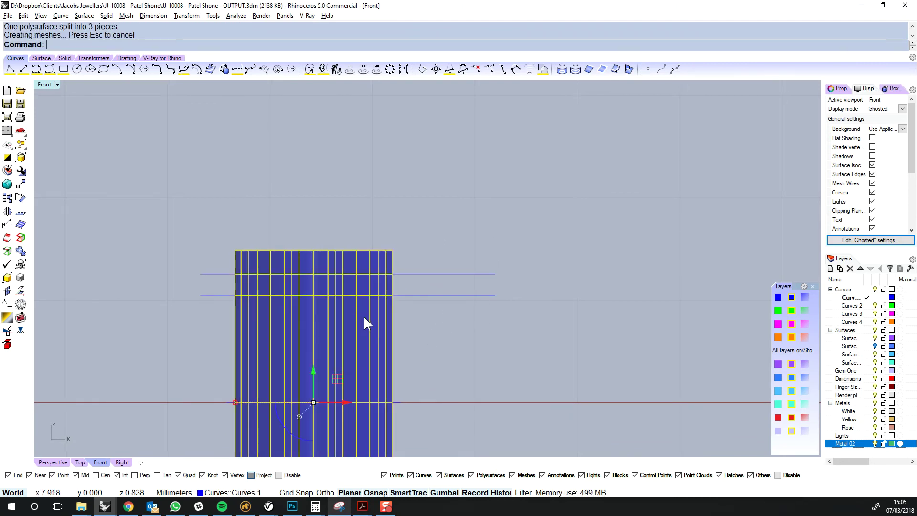
- Delete the topmost piece of the split post and both cutting lines
{"action": "left_click", "coordinate": [364, 317], "text": "ctrl"}
{"action": "left_click", "coordinate": [363, 286], "text": "ctrl"}
{"action": "key", "text": "Delete"}
{"action": "left_click_drag", "start_coordinate": [543, 213], "coordinate": [470, 308]}
{"action": "key", "text": "Delete"}
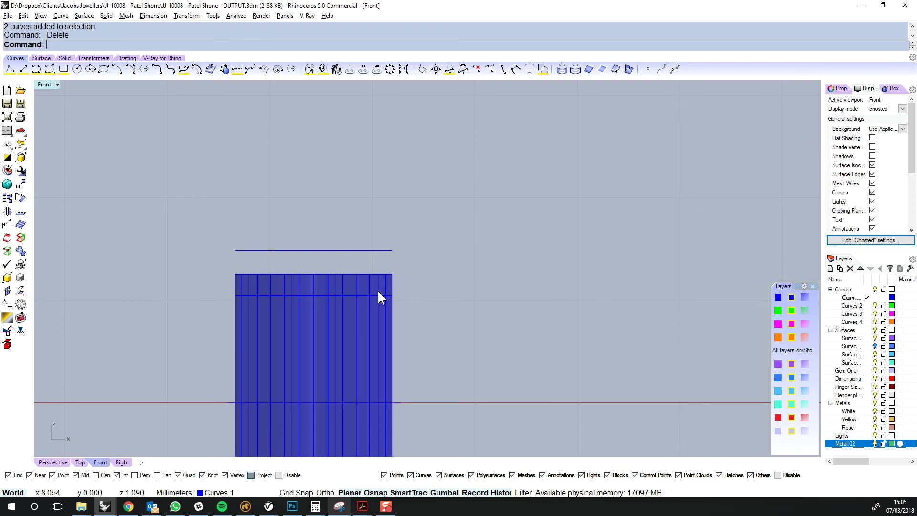
- Duplicate the borders of the narrow middle piece and delete the piece itself
{"action": "middle_click", "coordinate": [466, 292]}
{"action": "left_click", "coordinate": [466, 361]}
{"action": "right_click_drag", "start_coordinate": [408, 283], "coordinate": [458, 292]}
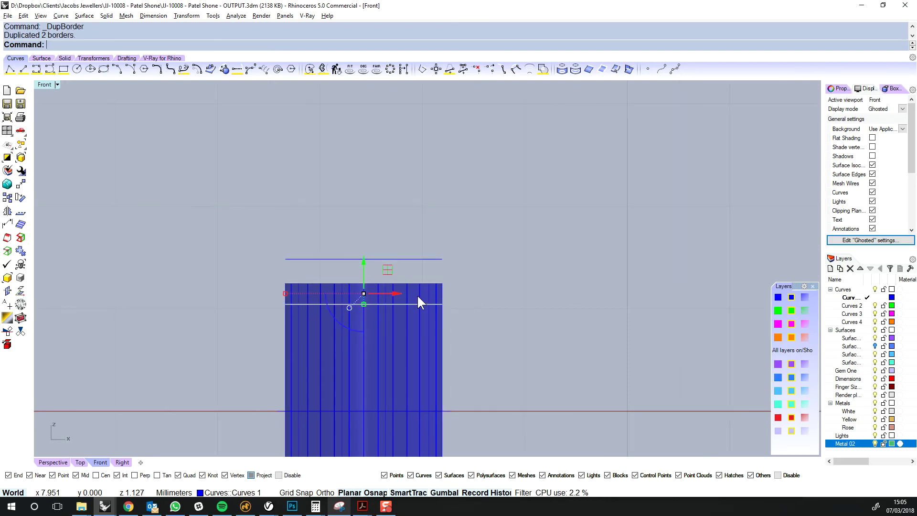
{"action": "left_click", "coordinate": [417, 295]}
{"action": "key", "text": "Delete"}
- Place a point at the area centroid of the topmost border curve
{"action": "left_click", "coordinate": [437, 259]}
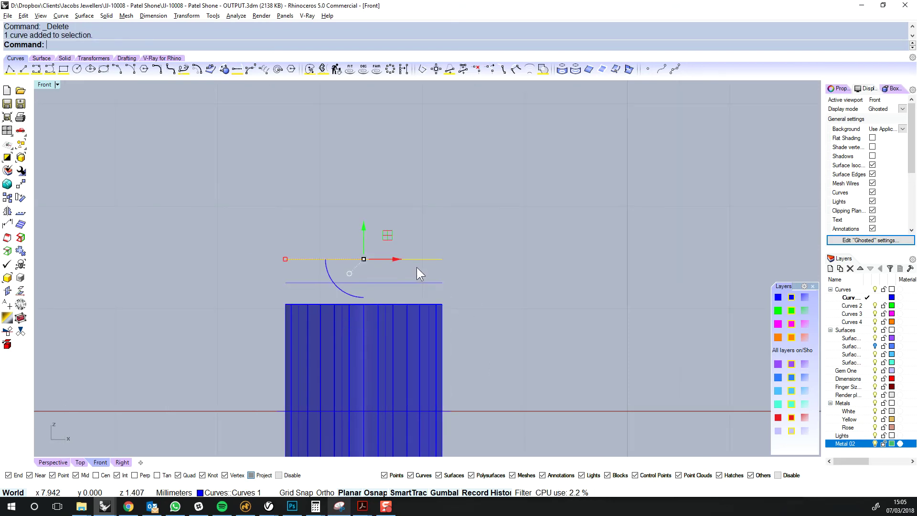
{"action": "key", "text": "Return"}
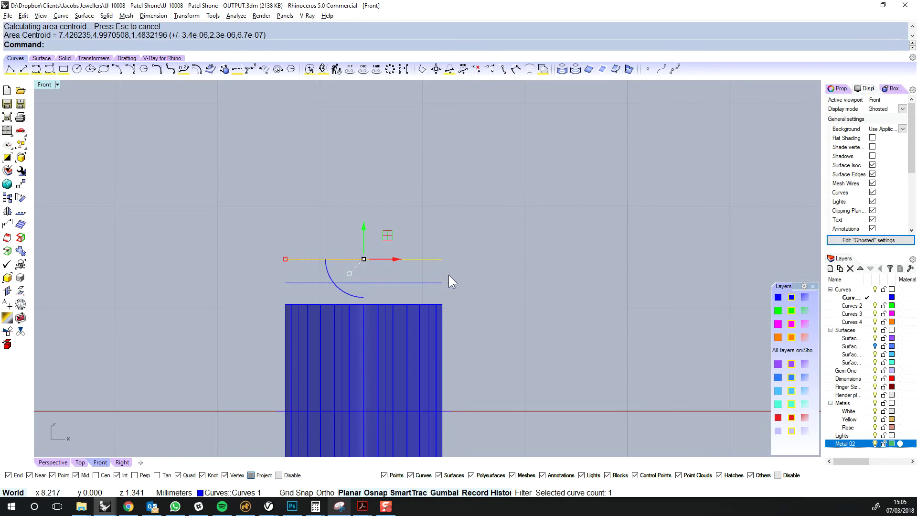
{"action": "left_click", "coordinate": [492, 278]}
{"action": "right_click_drag", "start_coordinate": [500, 278], "coordinate": [478, 287]}
- Start a loft running from the post's top edge through the border curves to the centroid point
{"action": "type", "text": "l"}
{"action": "key", "text": "Return"}
{"action": "left_click", "coordinate": [394, 313]}
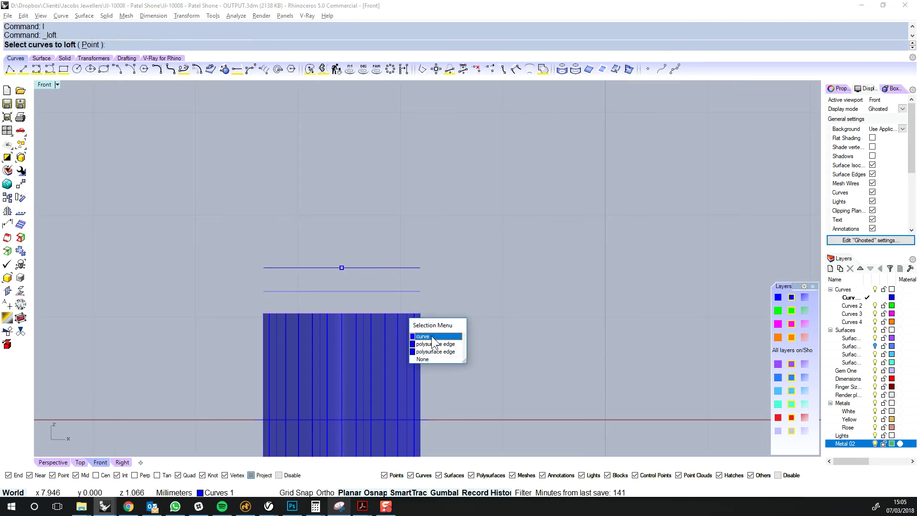
{"action": "left_click", "coordinate": [404, 268]}
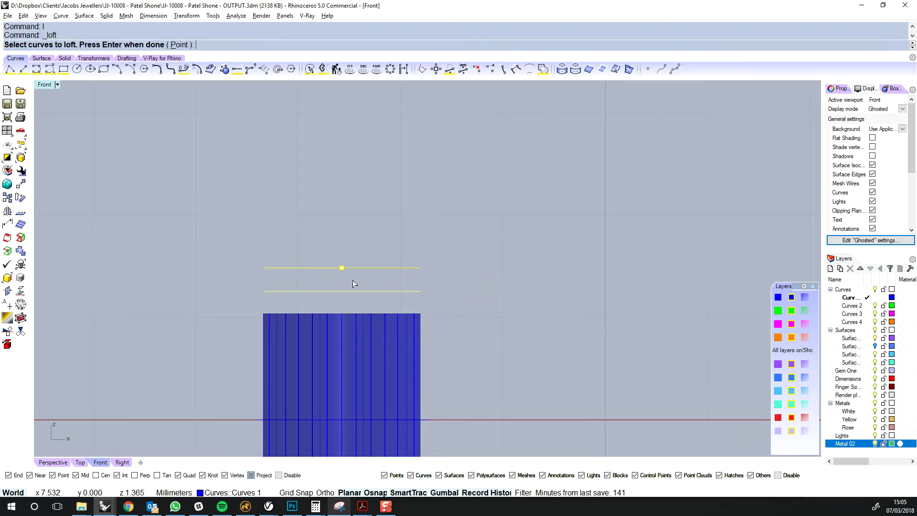
{"action": "key", "text": "Return"}
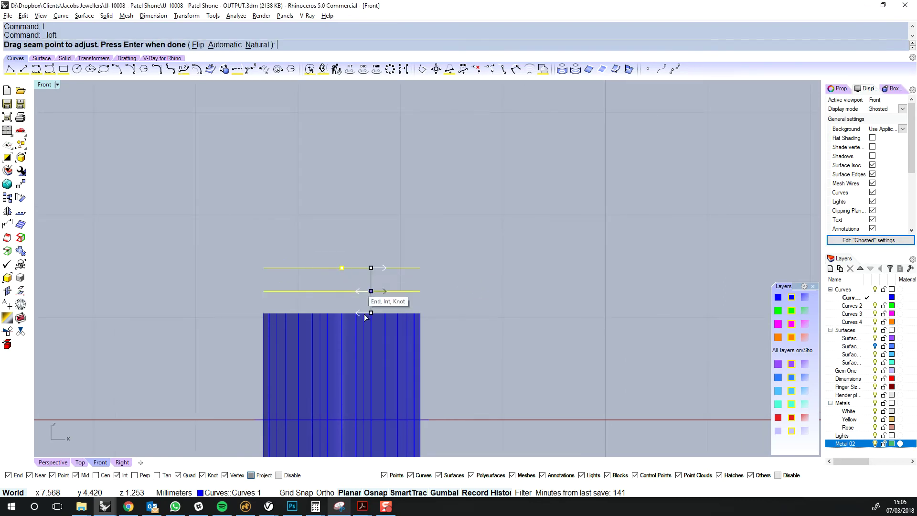
- Align all the loft's seam points at the heart's inner notch, working in the Top view
{"action": "left_click", "coordinate": [80, 461]}
{"action": "scroll", "coordinate": [458, 246], "scroll_direction": "up", "scroll_amount": 3}
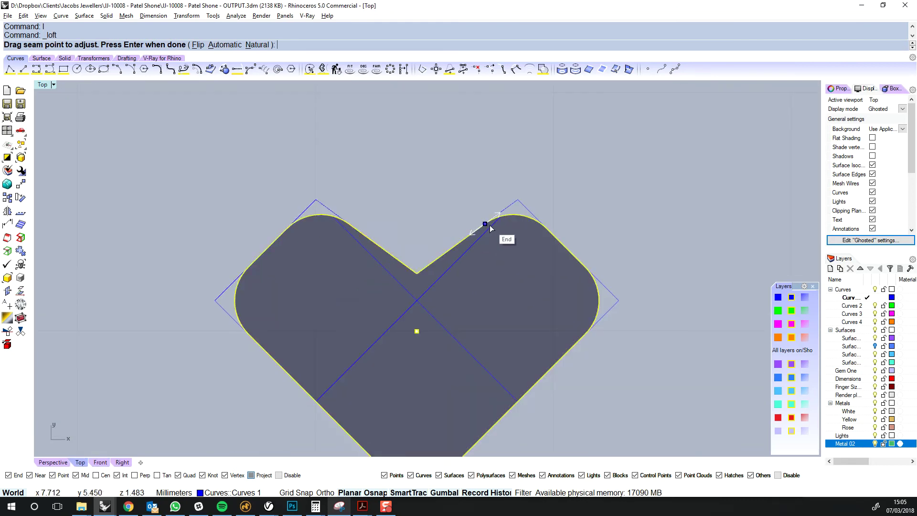
{"action": "left_click_drag", "start_coordinate": [467, 247], "coordinate": [417, 279]}
{"action": "left_click_drag", "start_coordinate": [486, 224], "coordinate": [419, 277]}
{"action": "left_click_drag", "start_coordinate": [486, 225], "coordinate": [417, 273]}
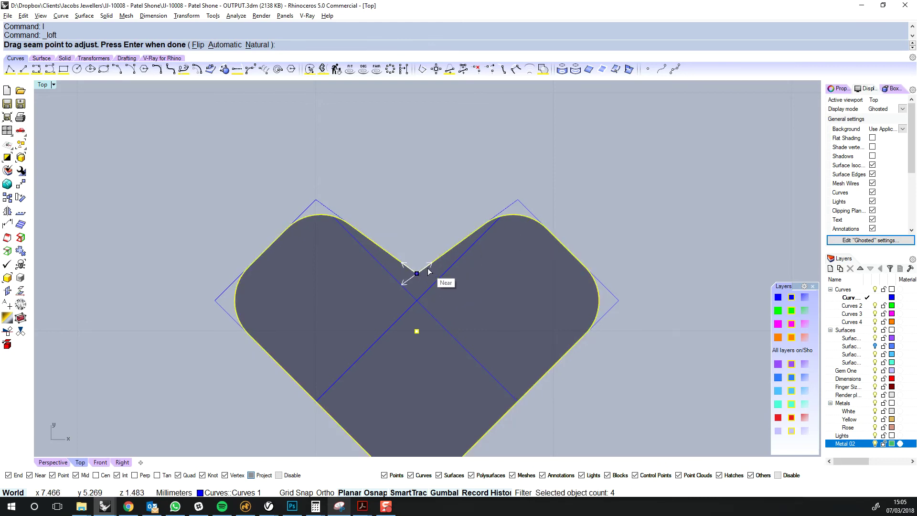
{"action": "scroll", "coordinate": [429, 272], "scroll_direction": "up", "scroll_amount": 5}
{"action": "left_click_drag", "start_coordinate": [398, 284], "coordinate": [454, 252]}
{"action": "left_click_drag", "start_coordinate": [397, 284], "coordinate": [495, 213]}
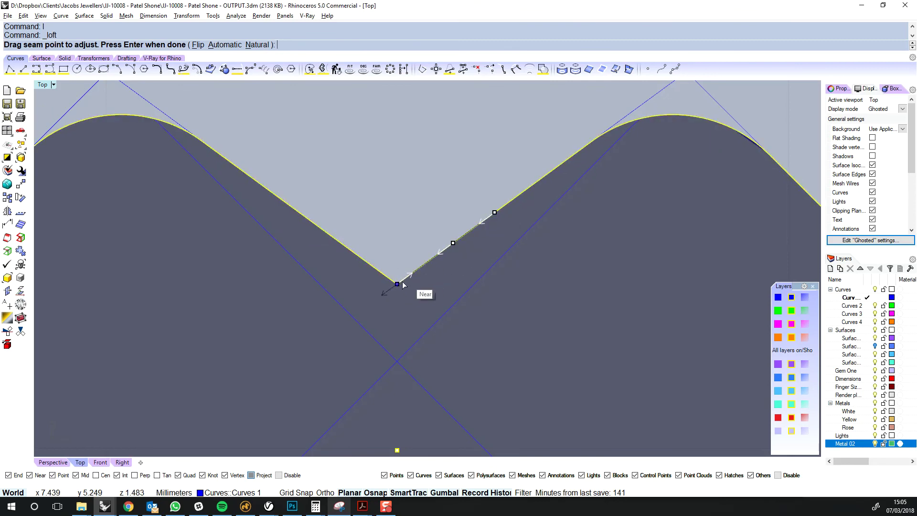
{"action": "left_click_drag", "start_coordinate": [453, 243], "coordinate": [398, 284]}
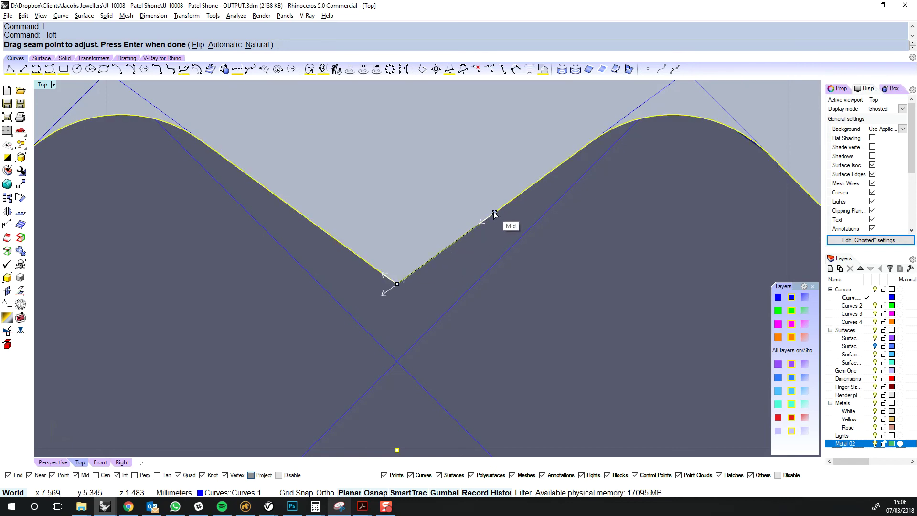
{"action": "left_click_drag", "start_coordinate": [494, 215], "coordinate": [440, 261]}
{"action": "scroll", "coordinate": [399, 286], "scroll_direction": "down", "scroll_amount": 6}
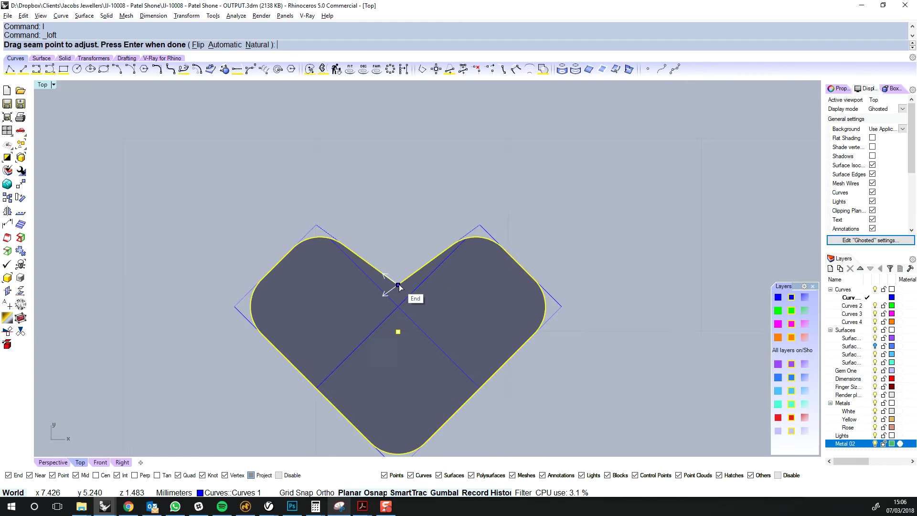
{"action": "key", "text": "Return"}
- Create the rounded cap as a Loose loft without simplifying the cross-section curves
{"action": "left_click", "coordinate": [56, 463]}
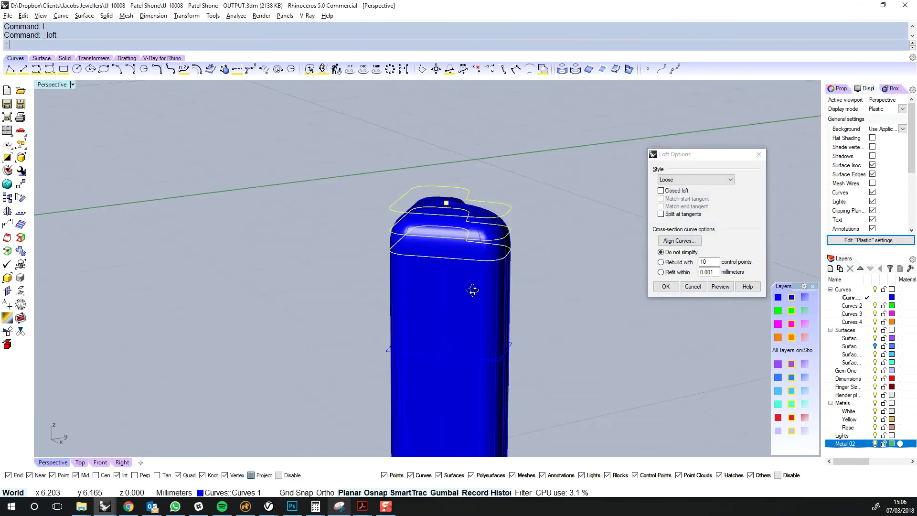
{"action": "right_click_drag", "start_coordinate": [483, 302], "coordinate": [465, 292]}
{"action": "left_click", "coordinate": [663, 289]}
{"action": "left_click", "coordinate": [586, 260]}
- Try to reshape the cap by moving its top border curve and centroid point sideways and upward
{"action": "scroll", "coordinate": [585, 261], "scroll_direction": "down", "scroll_amount": 7}
{"action": "right_click_drag", "start_coordinate": [584, 261], "coordinate": [648, 300]}
{"action": "scroll", "coordinate": [527, 339], "scroll_direction": "up", "scroll_amount": 6}
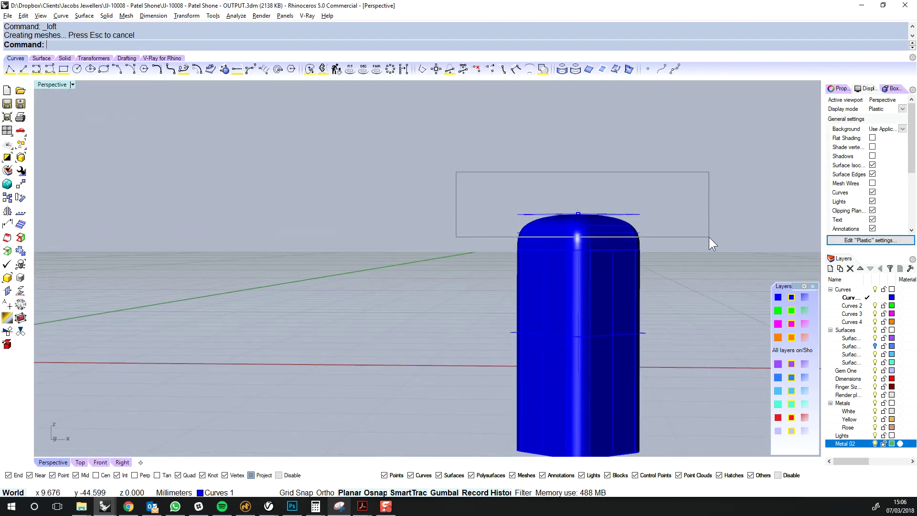
{"action": "left_click_drag", "start_coordinate": [709, 237], "coordinate": [710, 219]}
{"action": "right_click_drag", "start_coordinate": [710, 219], "coordinate": [523, 294]}
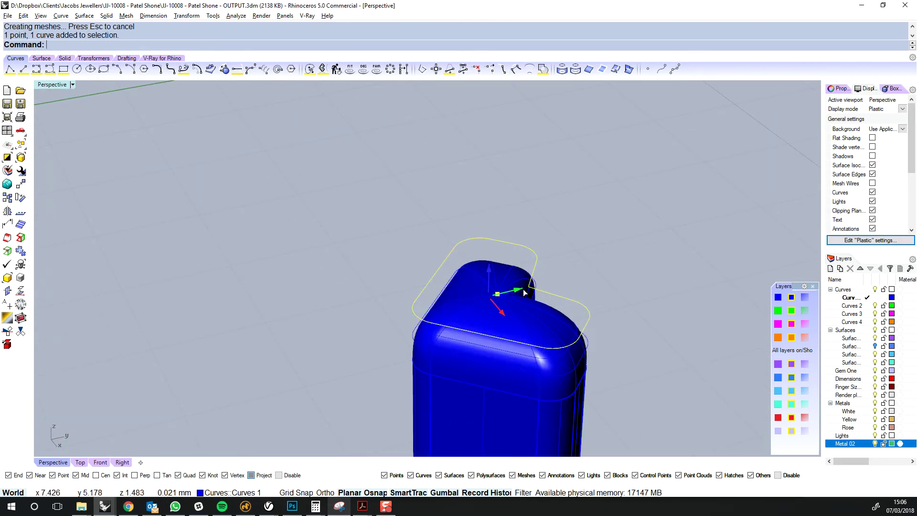
{"action": "left_click_drag", "start_coordinate": [519, 291], "coordinate": [597, 299]}
{"action": "right_click_drag", "start_coordinate": [597, 299], "coordinate": [467, 205]}
{"action": "left_click_drag", "start_coordinate": [483, 210], "coordinate": [490, 211]}
{"action": "left_click", "coordinate": [712, 312]}
{"action": "right_click_drag", "start_coordinate": [629, 282], "coordinate": [411, 242]}
{"action": "left_click_drag", "start_coordinate": [499, 208], "coordinate": [496, 182]}
{"action": "right_click_drag", "start_coordinate": [599, 274], "coordinate": [569, 246]}
{"action": "left_click", "coordinate": [568, 246]}
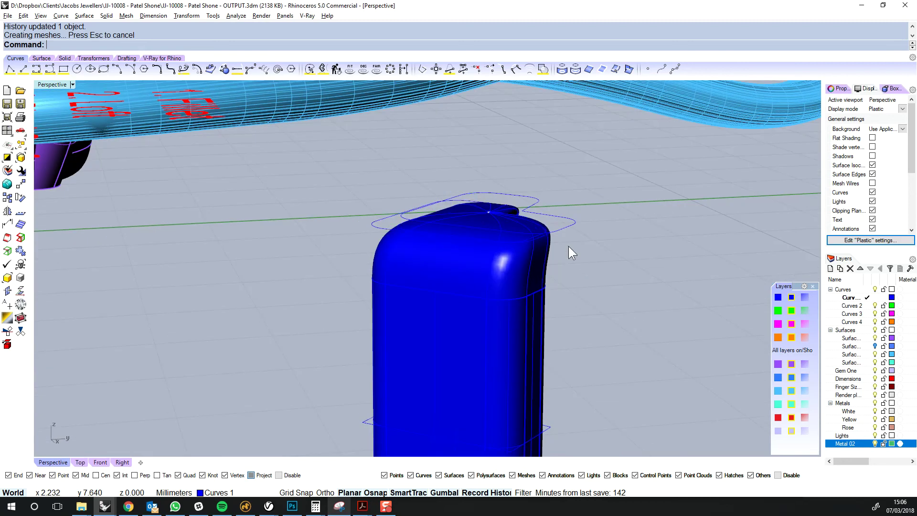
- Undo the moves of the cap's top curve and centroid point
{"action": "key", "text": "ctrl+z"}
{"action": "key", "text": "ctrl+z"}
{"action": "key", "text": "ctrl+z"}
{"action": "key", "text": "ctrl+z"}
- Delete the heart-shaped post with its curves and turn the layer holding the sample shanks back on
{"action": "scroll", "coordinate": [579, 244], "scroll_direction": "down", "scroll_amount": 7}
{"action": "right_click_drag", "start_coordinate": [581, 247], "coordinate": [698, 357]}
{"action": "left_click", "coordinate": [634, 314]}
{"action": "scroll", "coordinate": [698, 356], "scroll_direction": "down", "scroll_amount": 10}
{"action": "right_click_drag", "start_coordinate": [593, 308], "coordinate": [621, 349]}
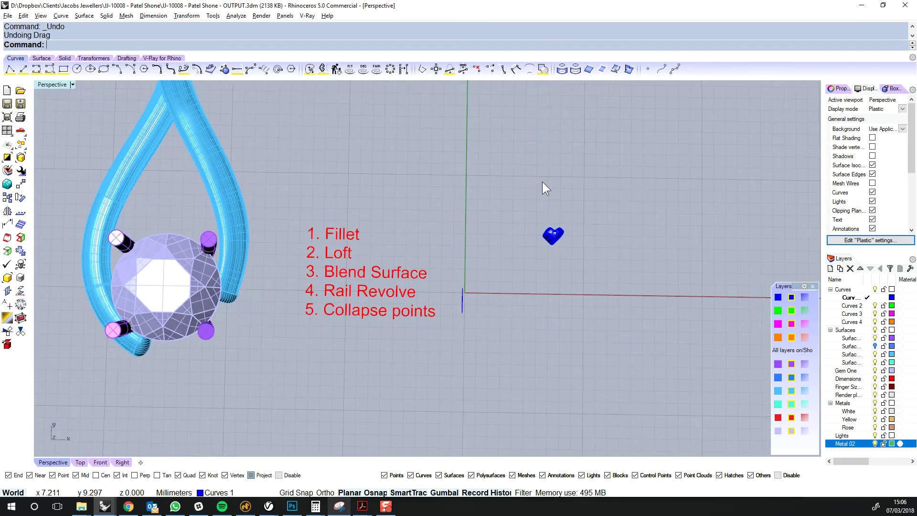
{"action": "left_click_drag", "start_coordinate": [510, 203], "coordinate": [590, 287]}
{"action": "key", "text": "Delete"}
{"action": "right_click_drag", "start_coordinate": [590, 287], "coordinate": [542, 250]}
{"action": "key", "text": "ctrl+alt+h"}
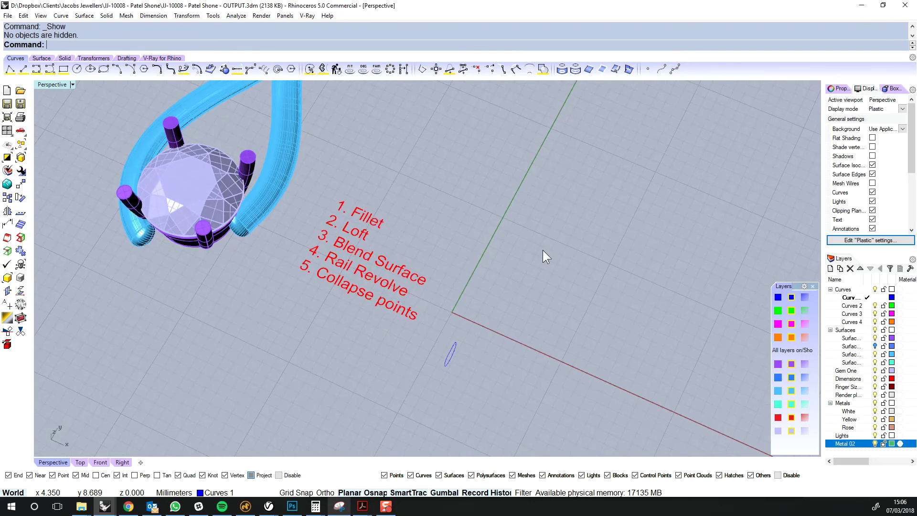
{"action": "left_click", "coordinate": [875, 346]}
- Examine the rounded shank ends on the ring and on the sample shanks beside the list of methods
{"action": "right_click_drag", "start_coordinate": [716, 314], "coordinate": [276, 225]}
{"action": "scroll", "coordinate": [195, 270], "scroll_direction": "up", "scroll_amount": 1}
{"action": "scroll", "coordinate": [211, 258], "scroll_direction": "up", "scroll_amount": 2}
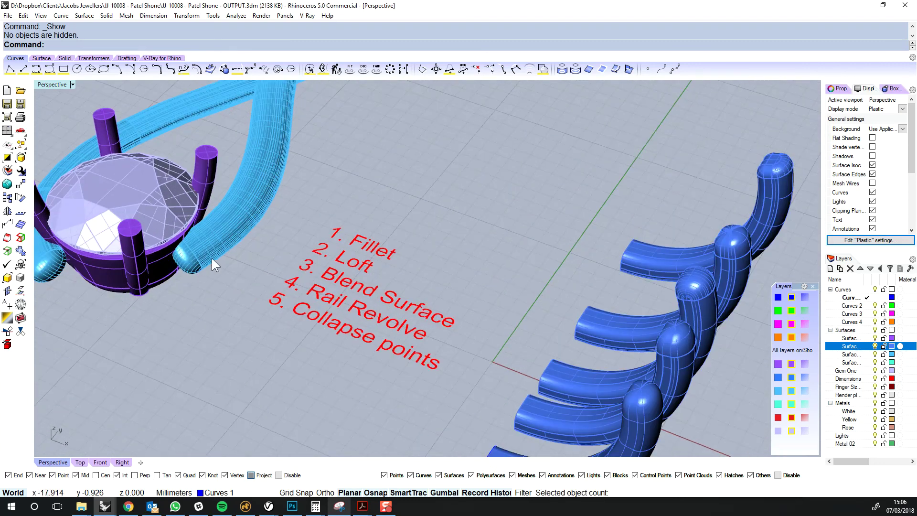
{"action": "scroll", "coordinate": [234, 264], "scroll_direction": "down", "scroll_amount": 2}
{"action": "scroll", "coordinate": [260, 270], "scroll_direction": "up", "scroll_amount": 4}
{"action": "right_click_drag", "start_coordinate": [259, 269], "coordinate": [256, 242]}
{"action": "right_click_drag", "start_coordinate": [313, 297], "coordinate": [446, 314]}
{"action": "scroll", "coordinate": [458, 250], "scroll_direction": "down", "scroll_amount": 2}
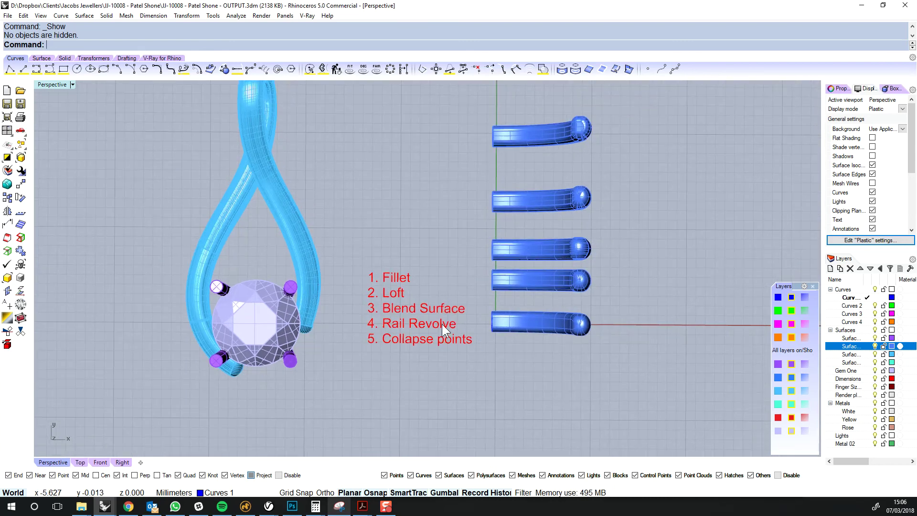
{"action": "right_click_drag", "start_coordinate": [610, 250], "coordinate": [571, 210]}
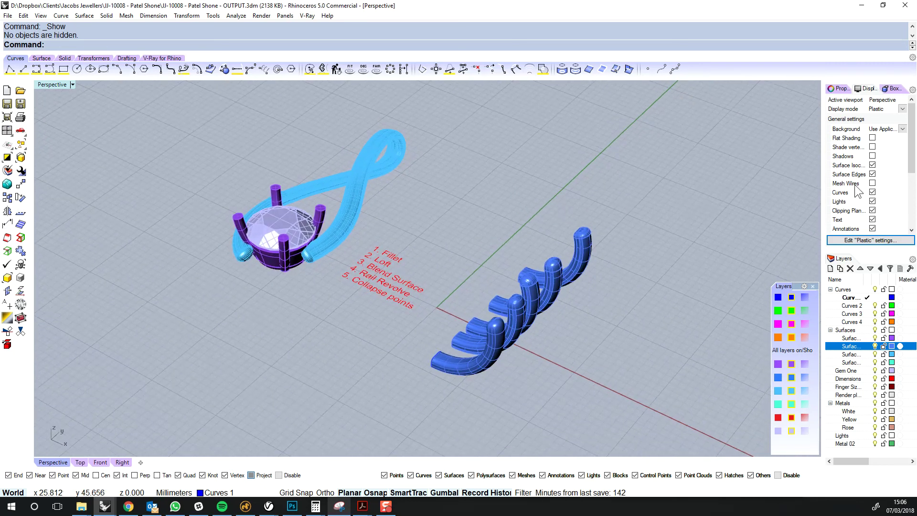